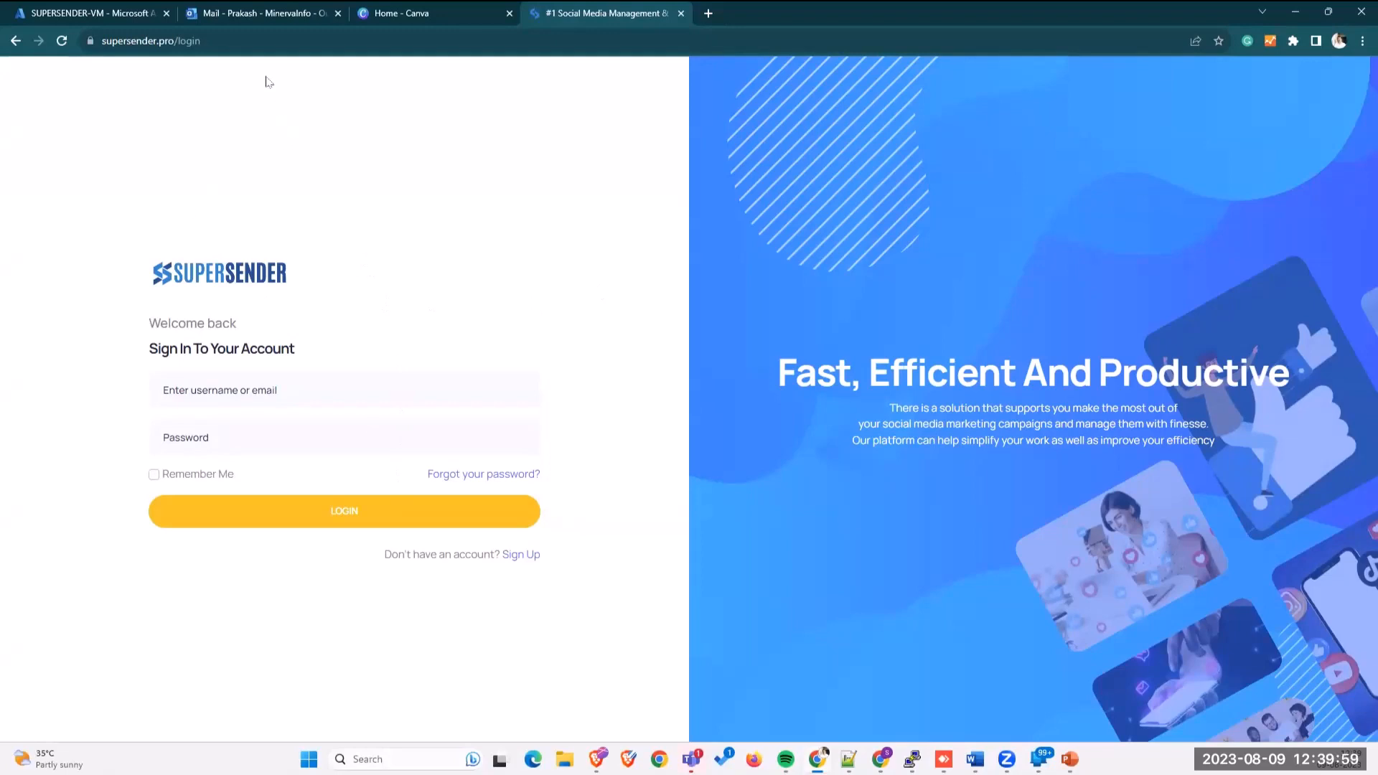
Step: Follow the Sign Up link below the LOGIN button to reach the registration form
{"action": "left_click", "coordinate": [516, 557]}
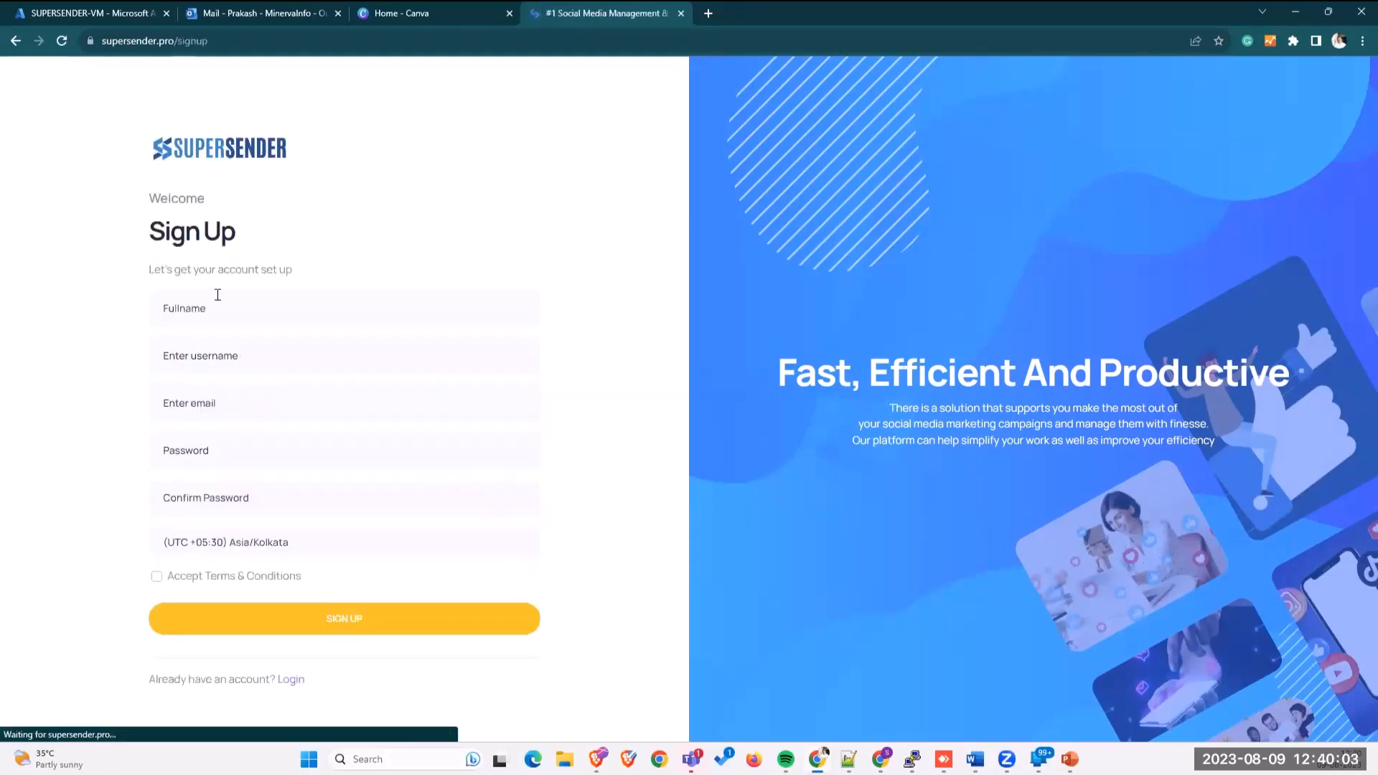
Step: Enter the full name and username in the registration form, fixing typos
{"action": "left_click", "coordinate": [213, 309]}
{"action": "type", "text": "Prakash"}
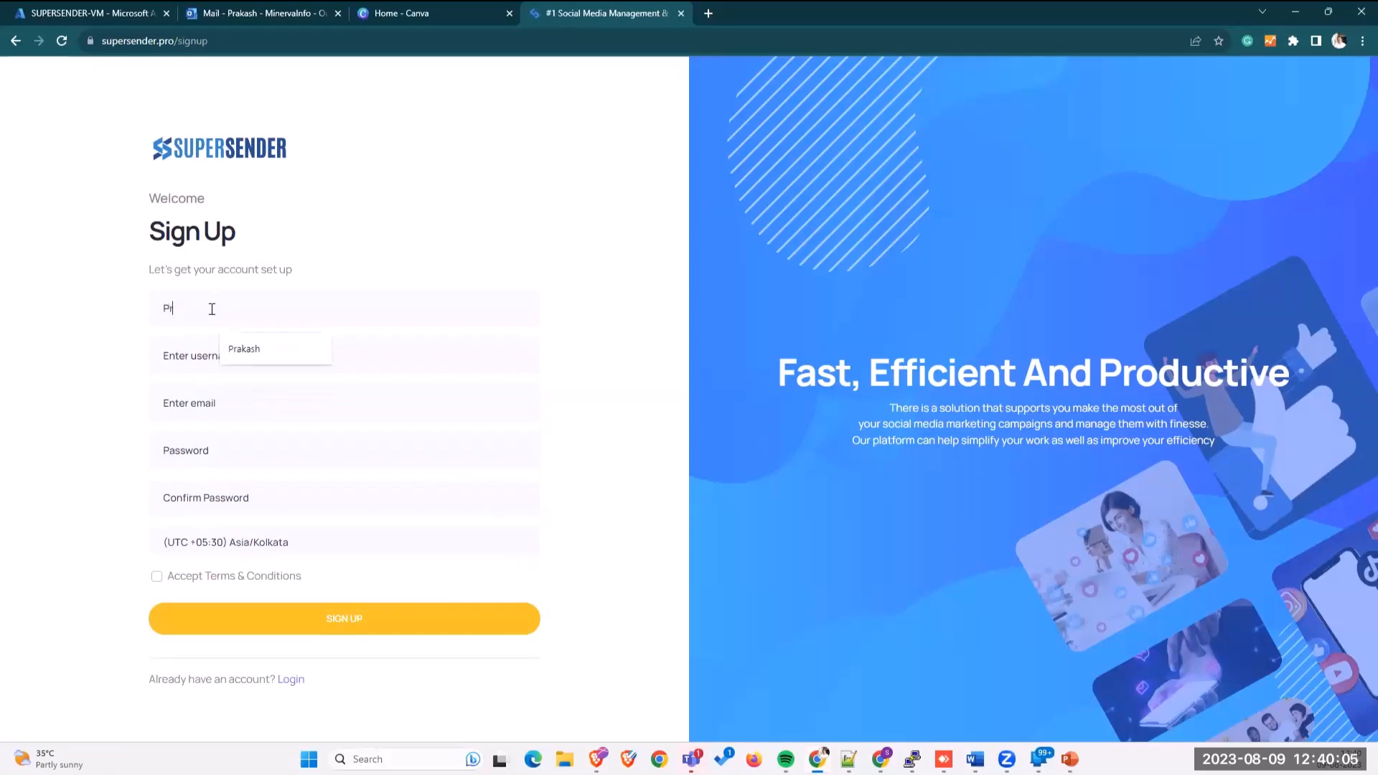
{"action": "key", "text": "Tab"}
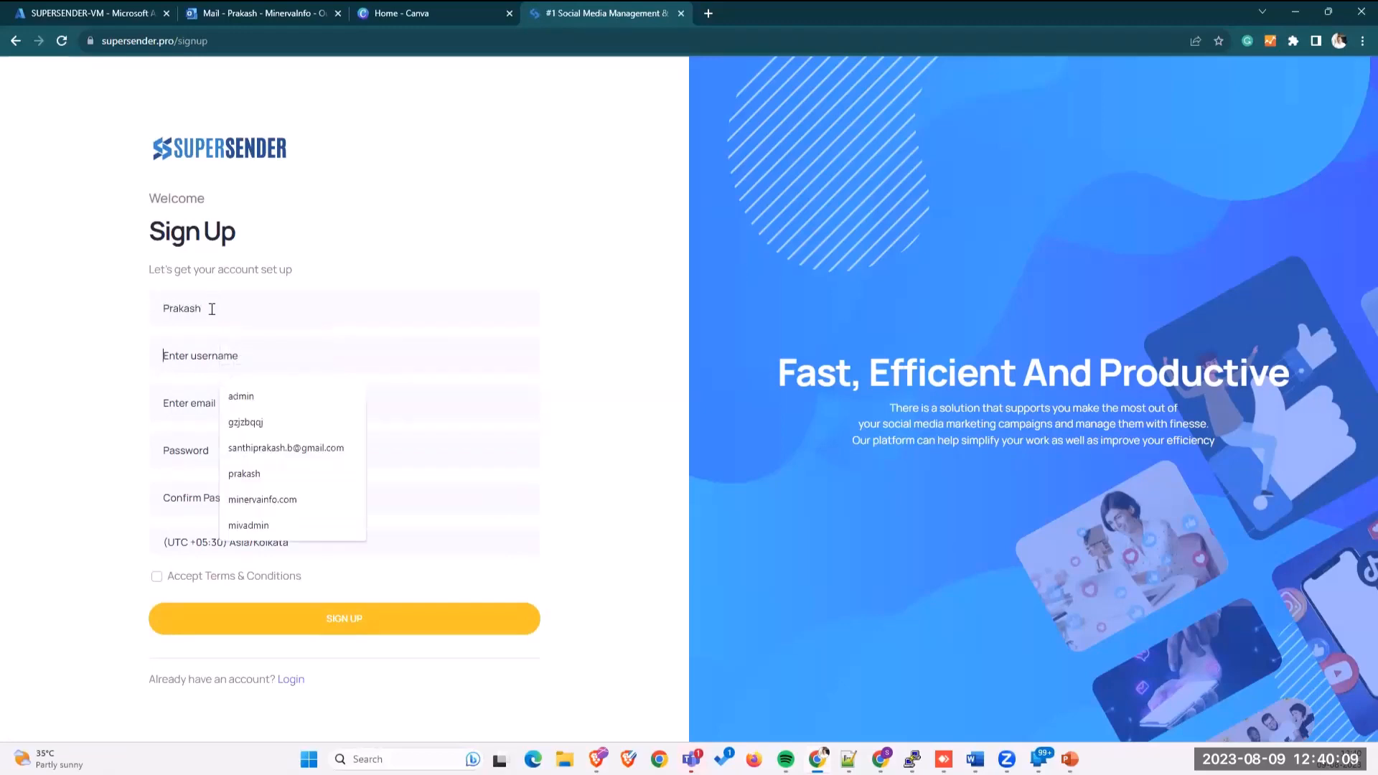
{"action": "left_click_drag", "start_coordinate": [212, 309], "coordinate": [109, 310]}
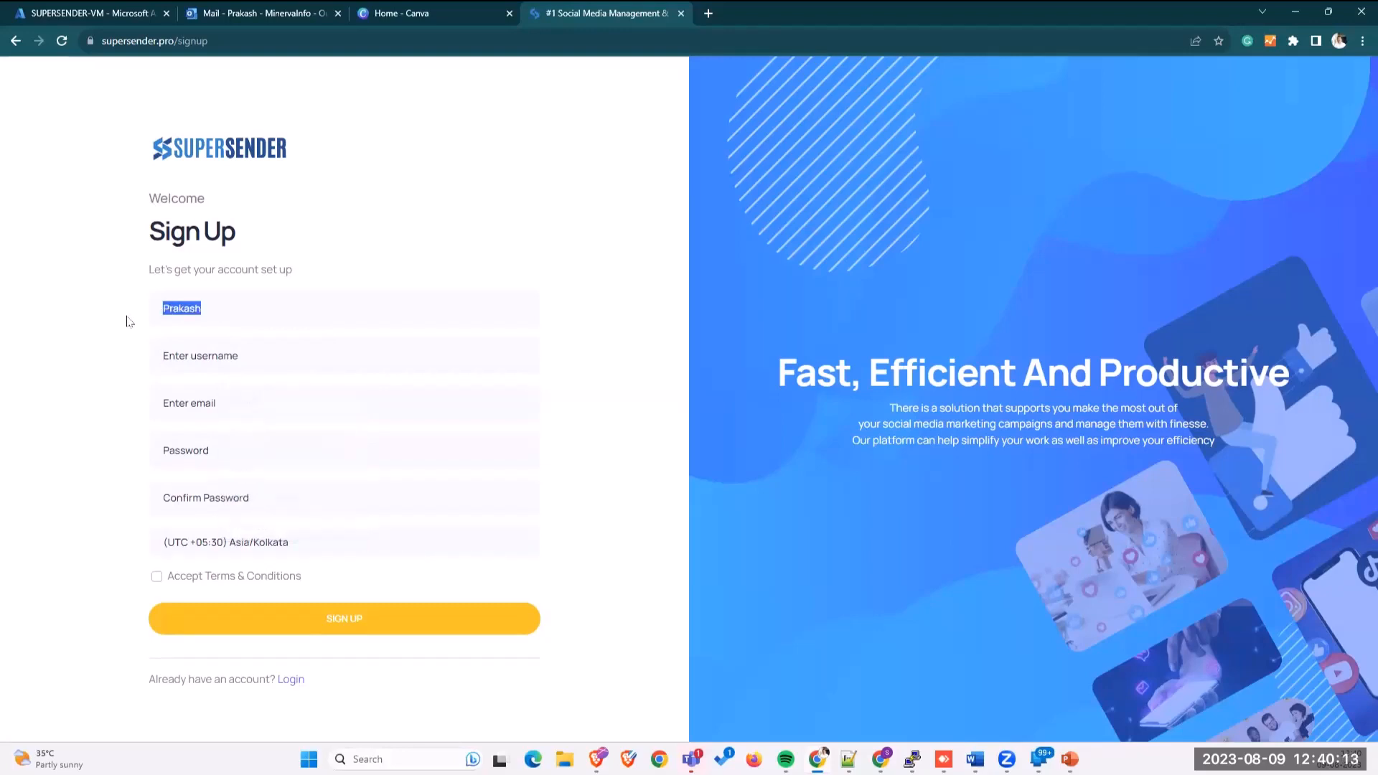
{"action": "left_click", "coordinate": [265, 310]}
{"action": "left_click", "coordinate": [247, 350]}
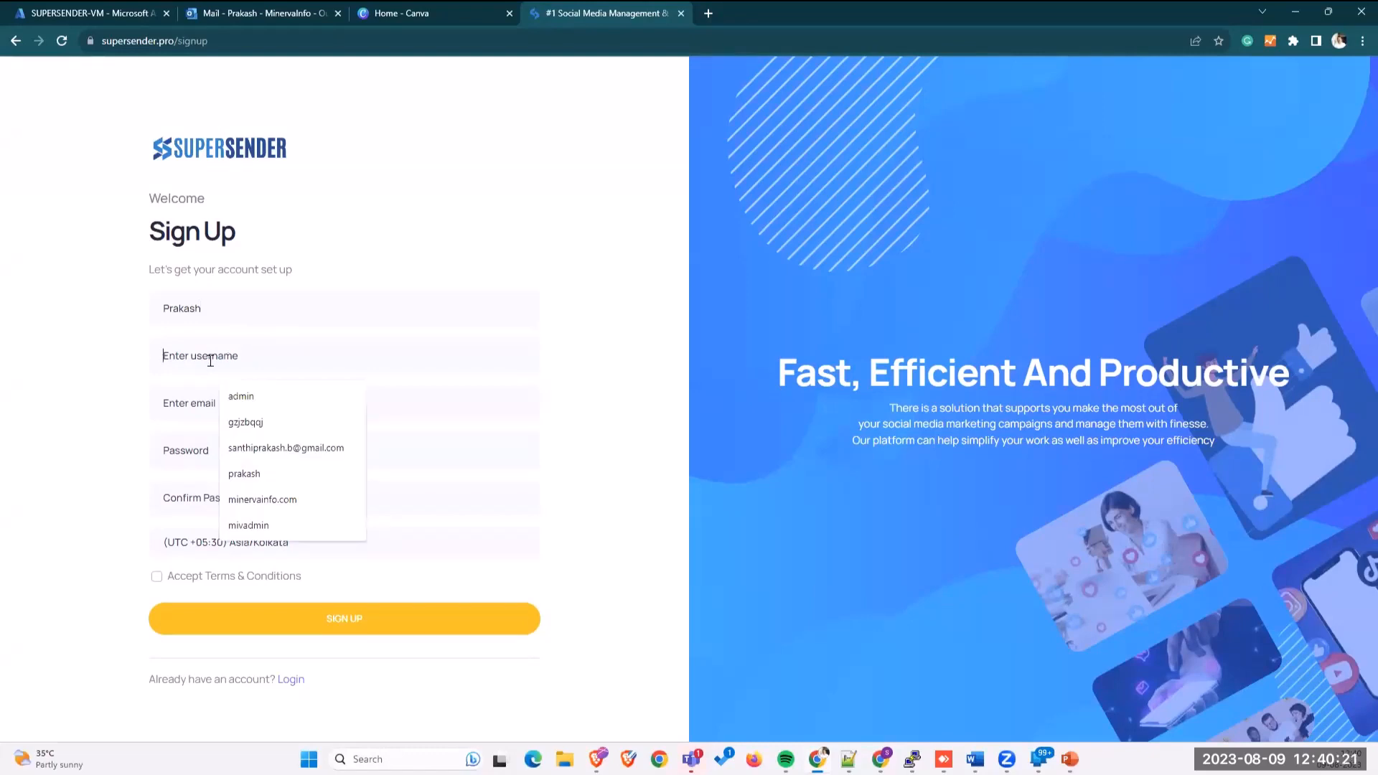
{"action": "type", "text": "p"}
{"action": "key", "text": "BackSpace"}
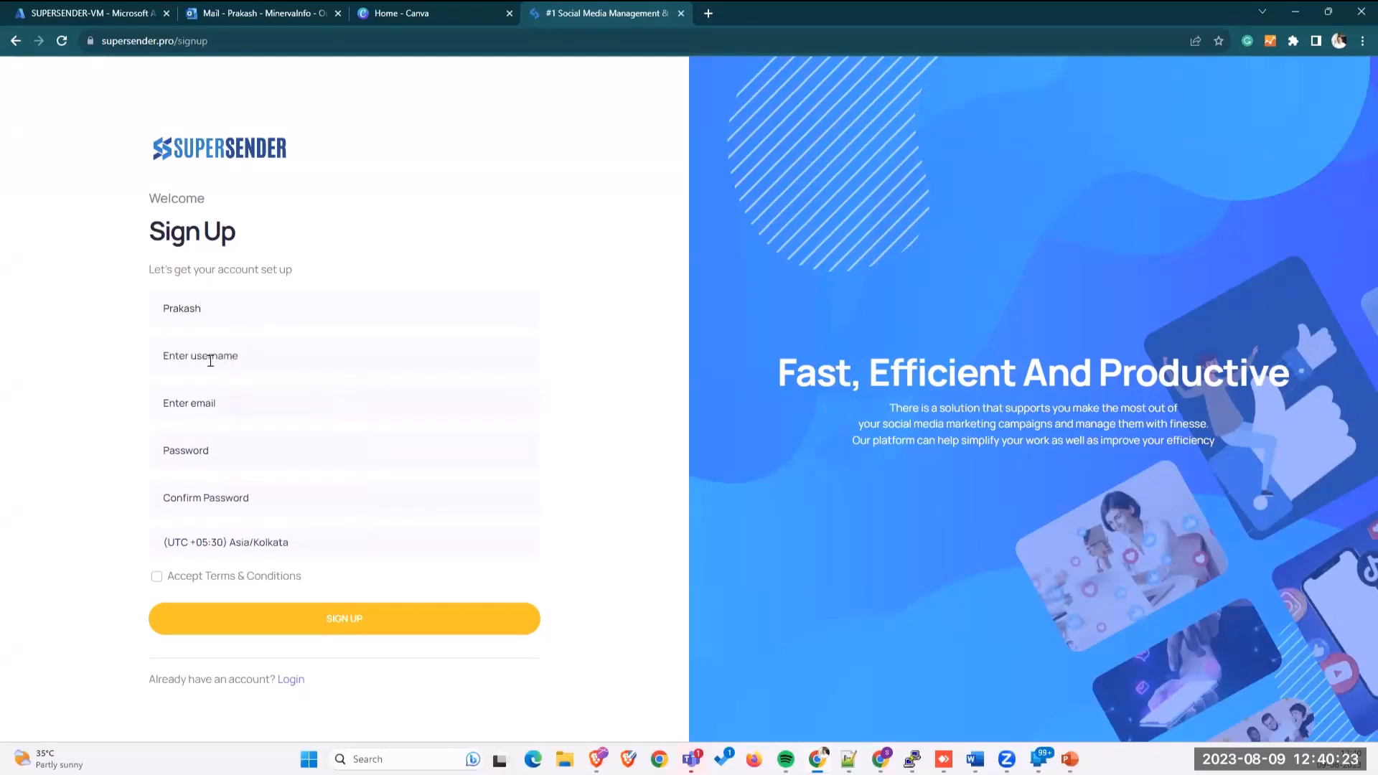
{"action": "type", "text": "praak"}
{"action": "key", "text": "BackSpace"}
{"action": "key", "text": "BackSpace"}
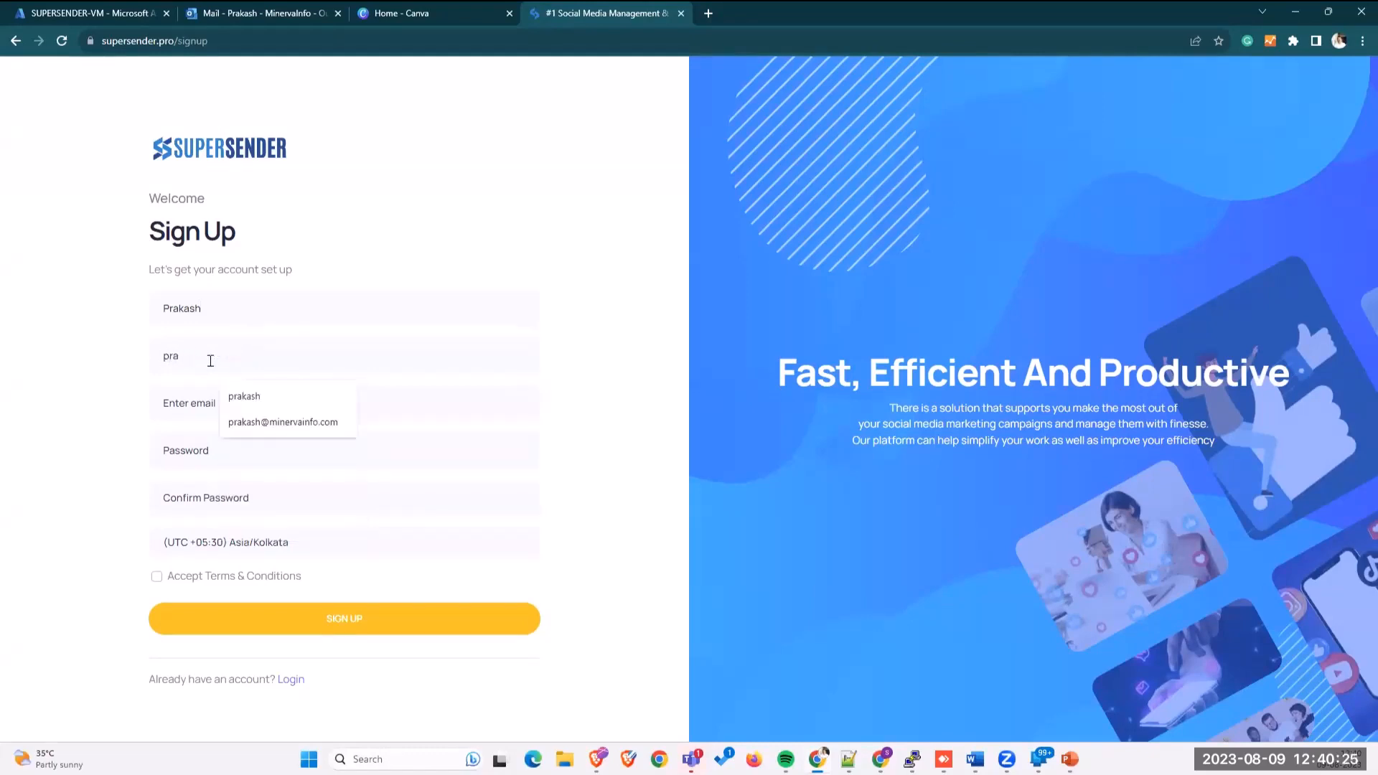
{"action": "type", "text": "kash"}
Step: Fill in the suggested work email and a password, accept the terms, and submit
{"action": "key", "text": "Tab"}
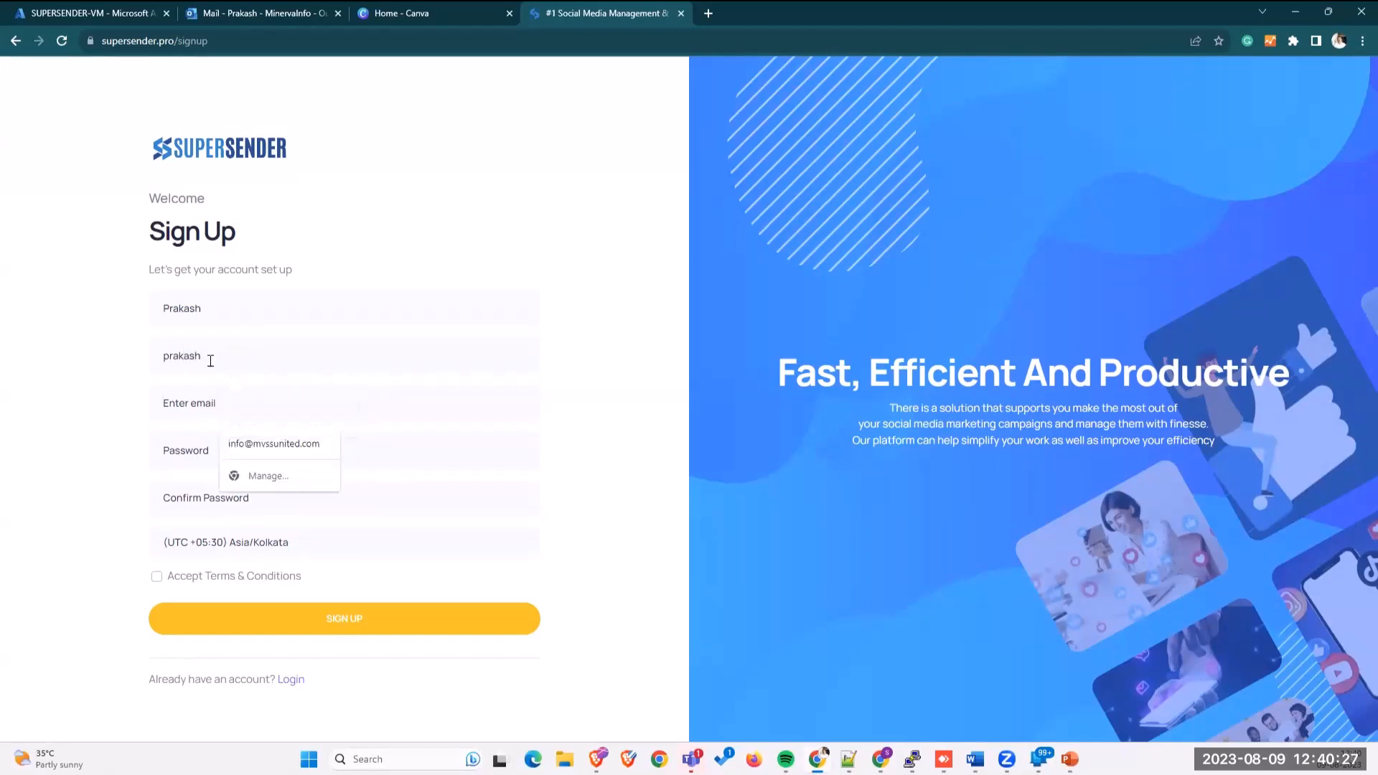
{"action": "type", "text": "prakash"}
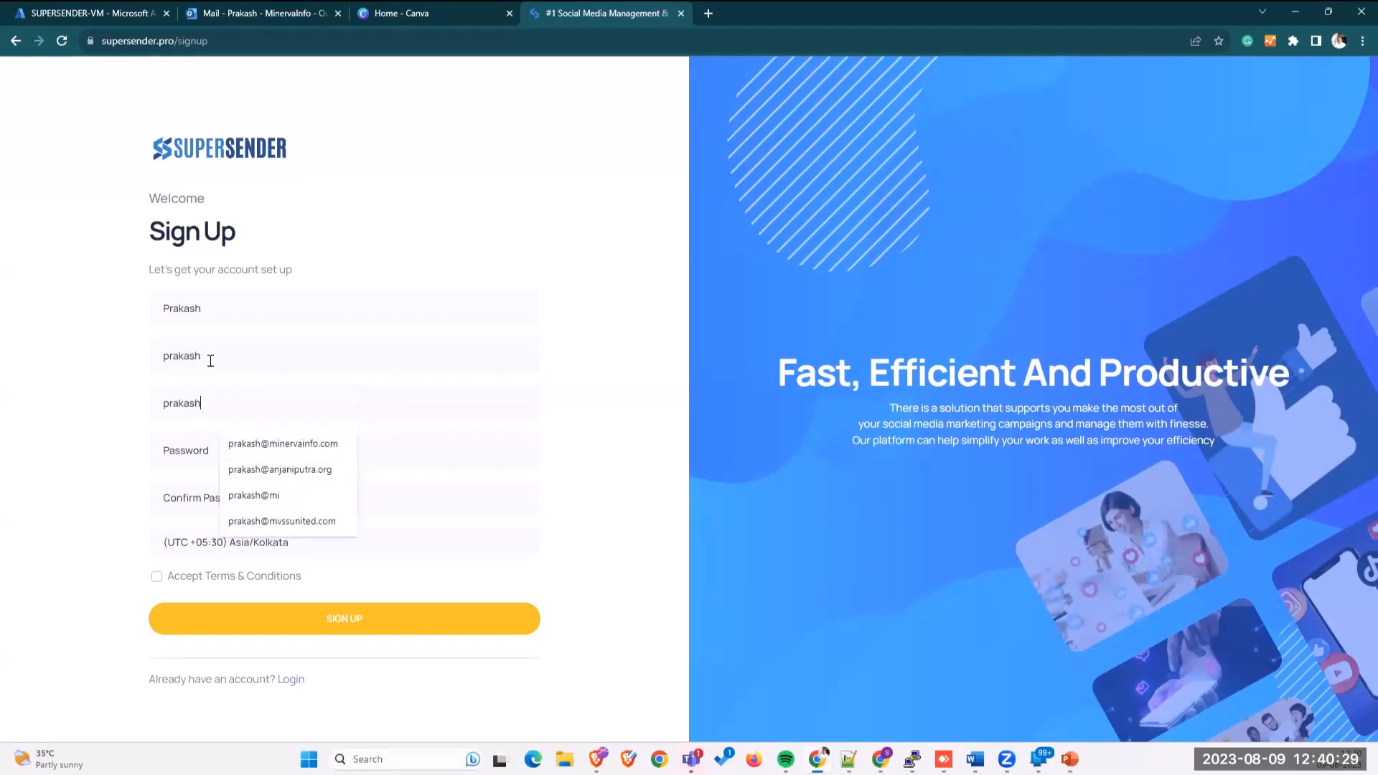
{"action": "left_click", "coordinate": [268, 438]}
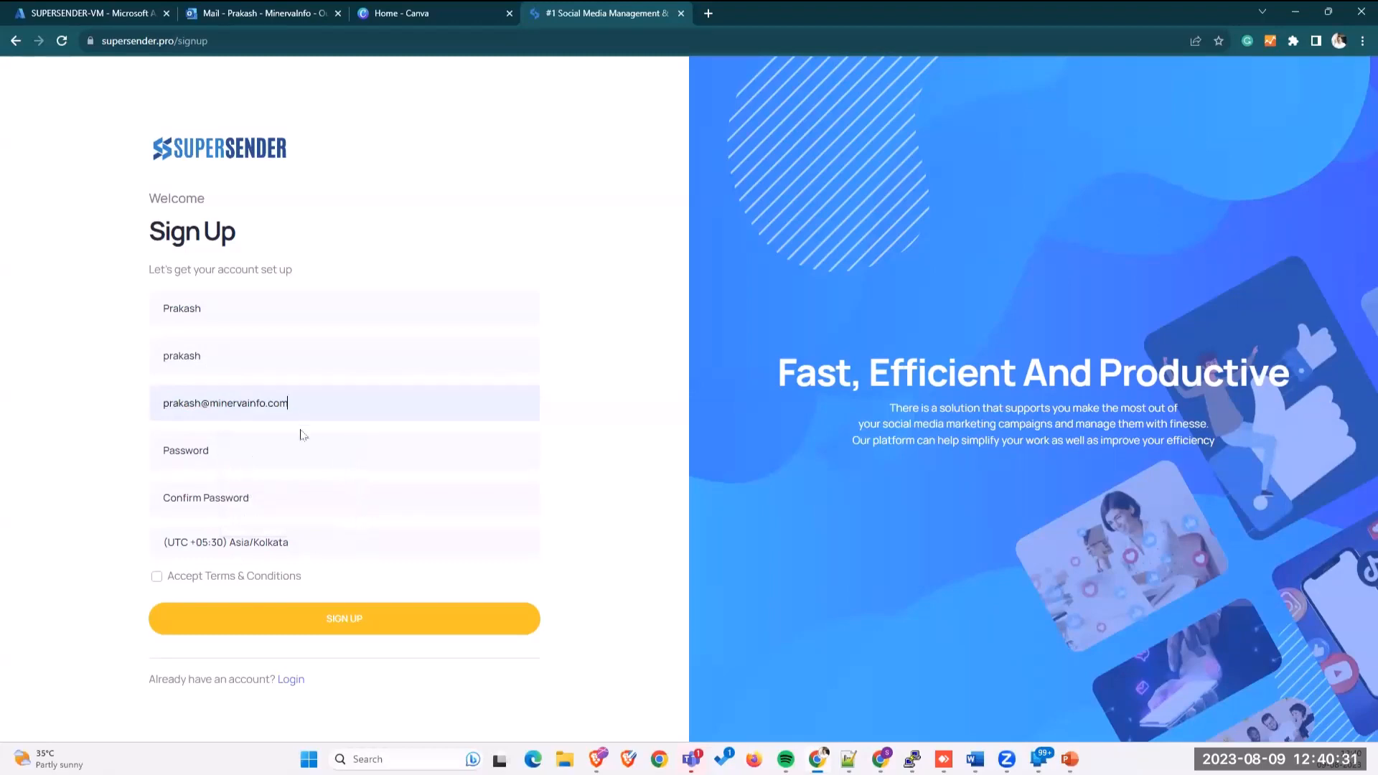
{"action": "left_click", "coordinate": [268, 452]}
{"action": "type", "text": "***"}
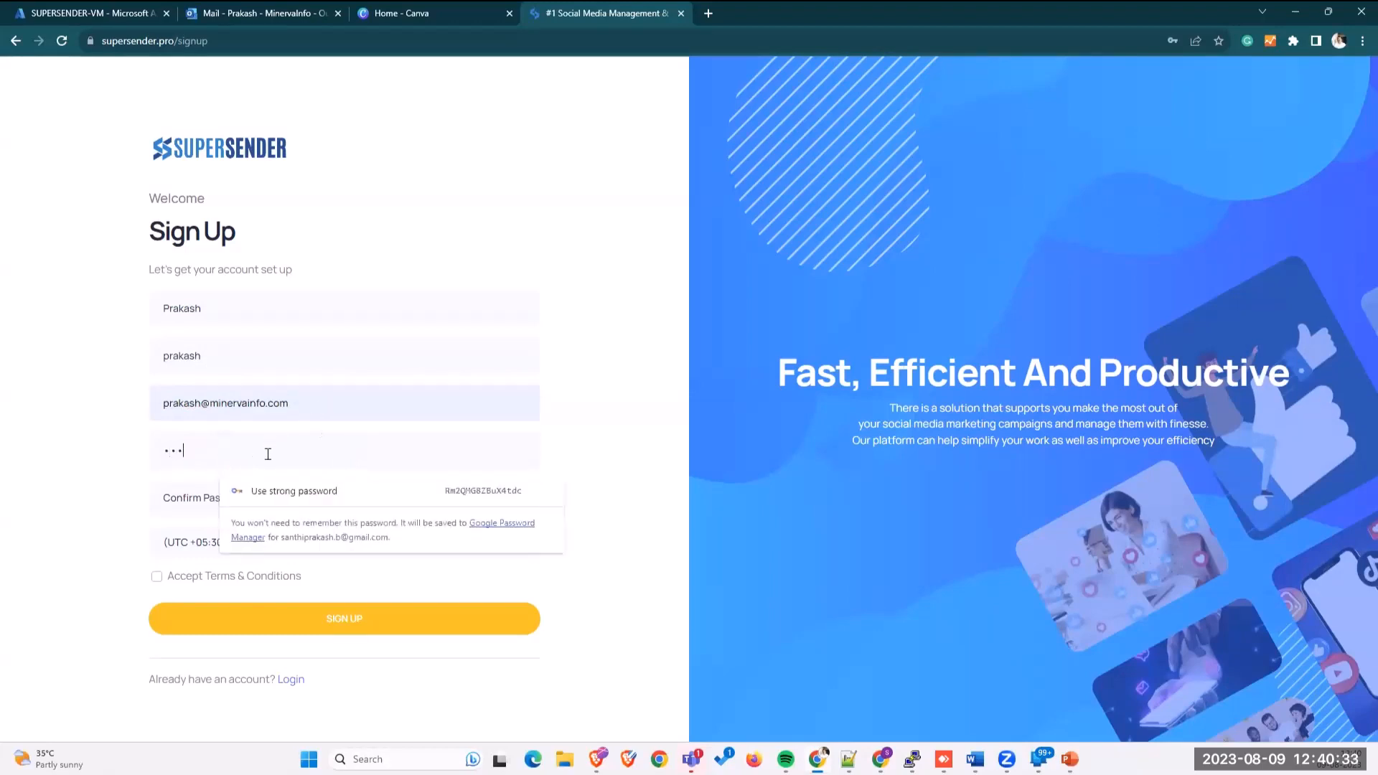
{"action": "type", "text": "*****"}
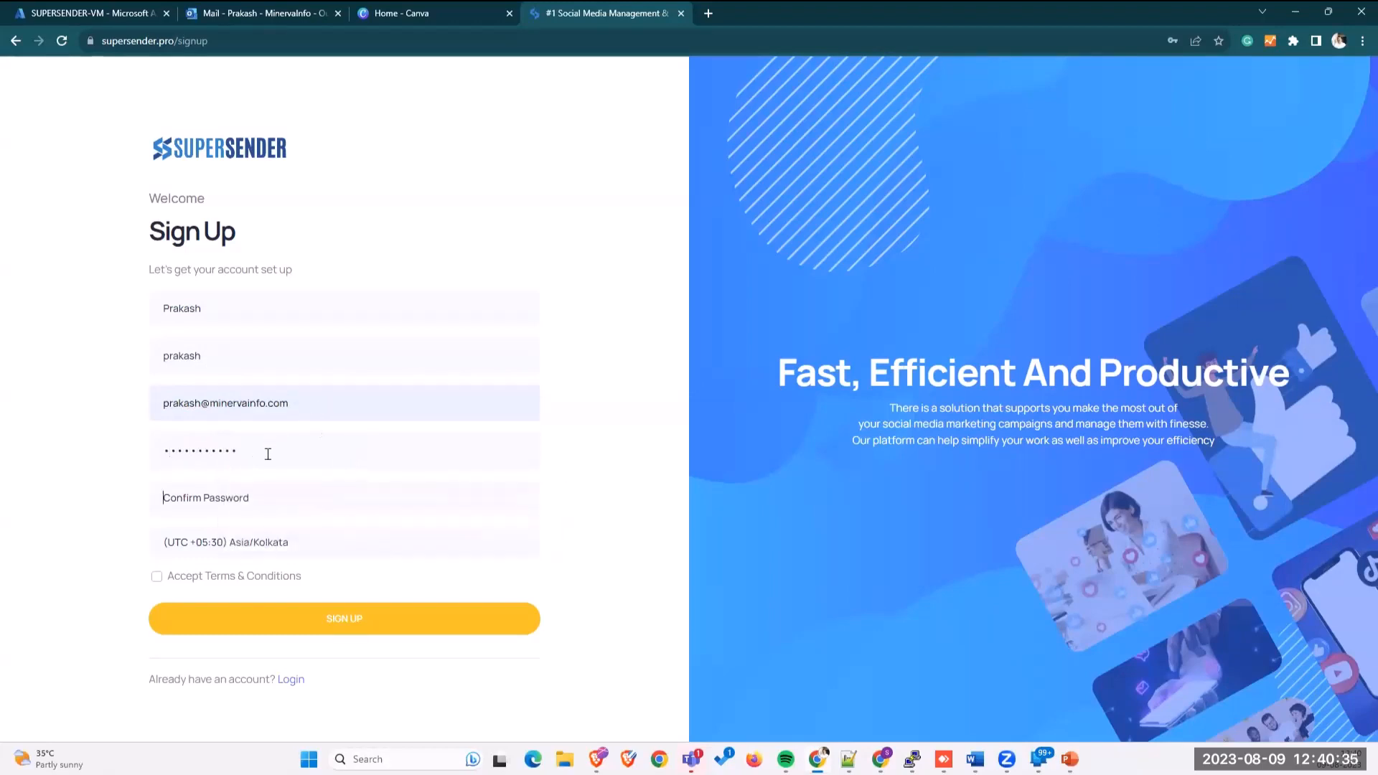
{"action": "type", "text": "**********"}
{"action": "left_click", "coordinate": [190, 583]}
{"action": "left_click", "coordinate": [300, 615]}
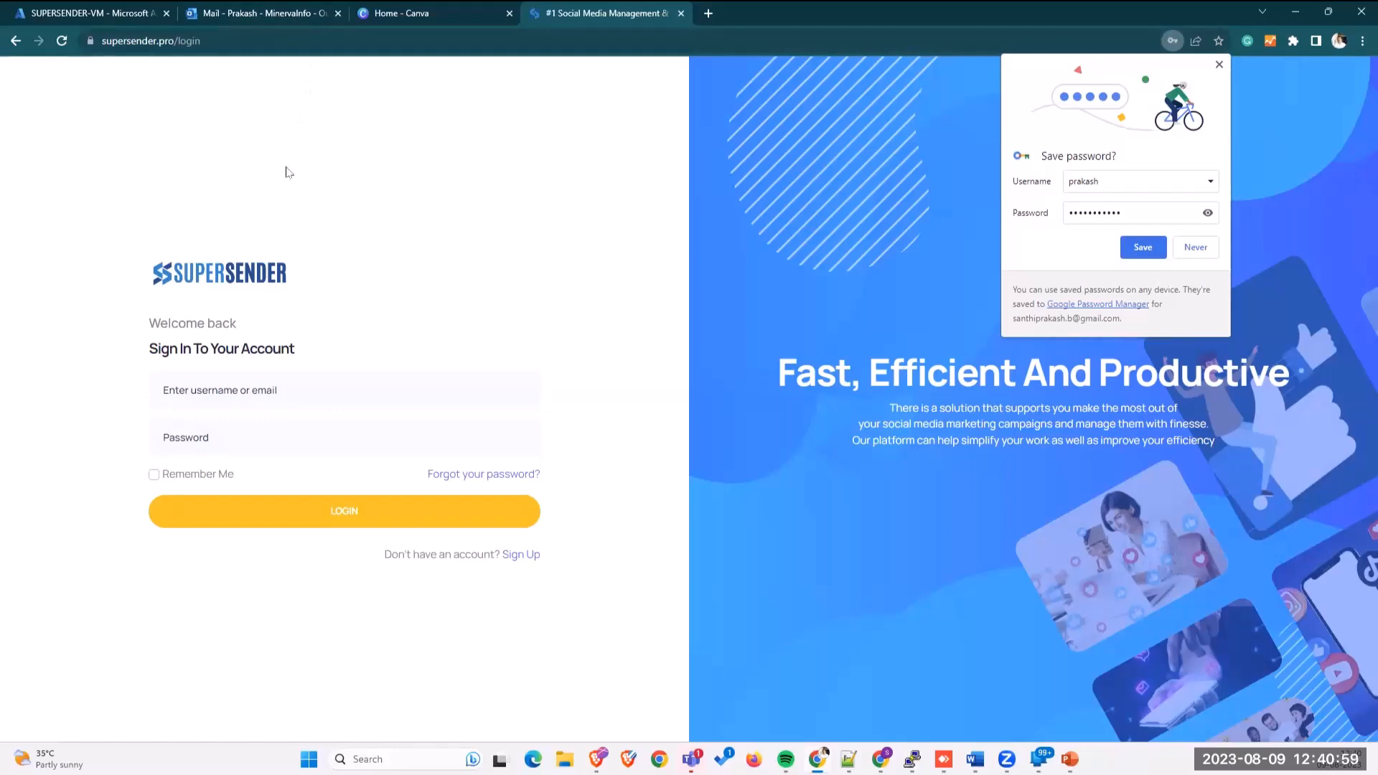
Step: Open the Super Sender activation email in the Outlook inbox and follow its activation link
{"action": "left_click", "coordinate": [259, 14]}
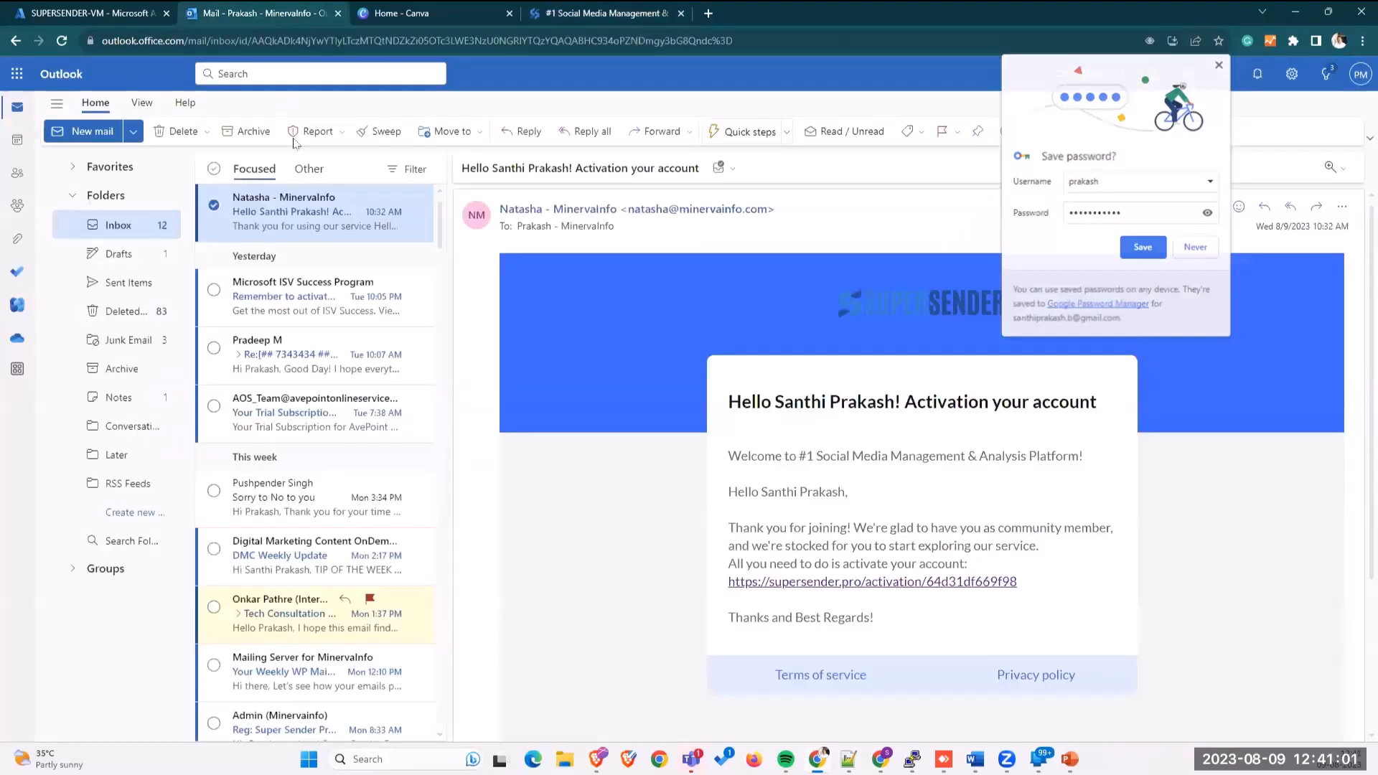
{"action": "left_click", "coordinate": [147, 225]}
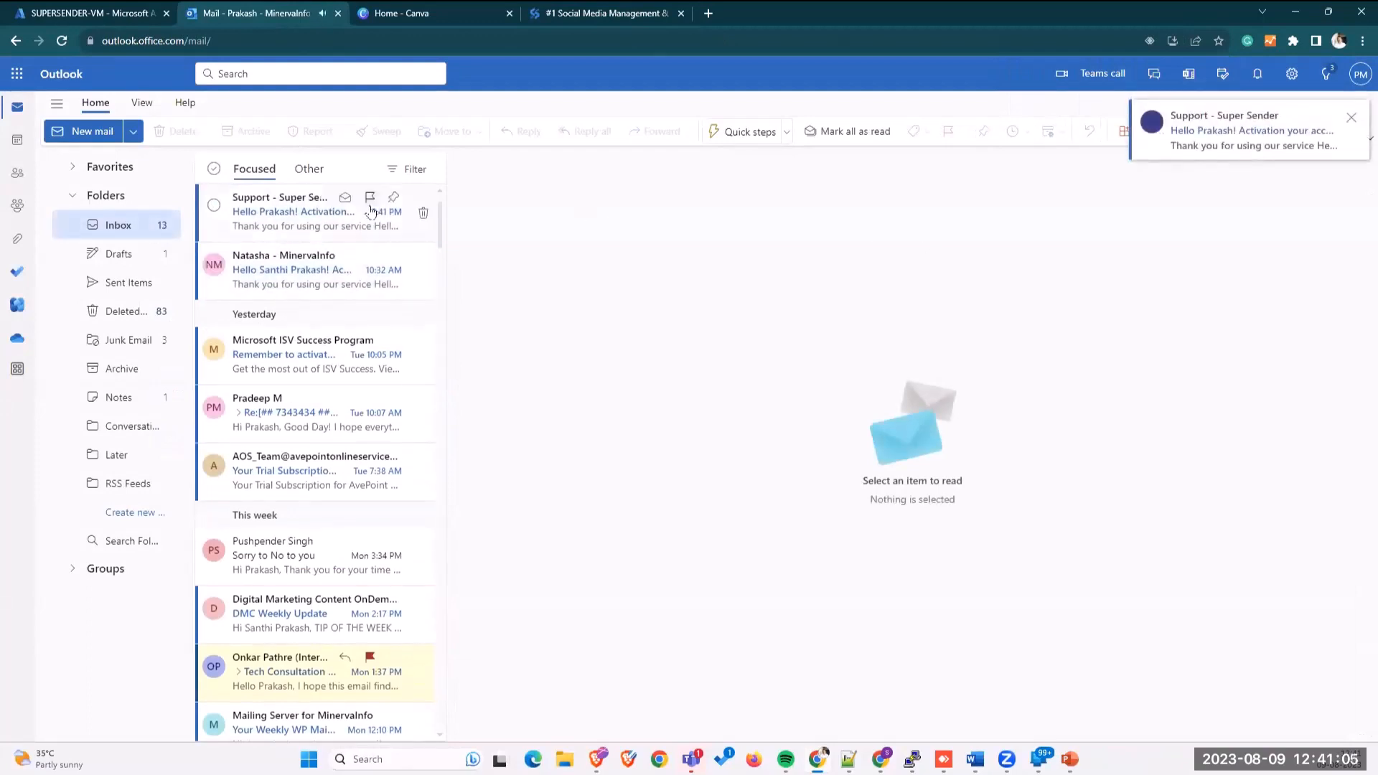
{"action": "left_click", "coordinate": [260, 239]}
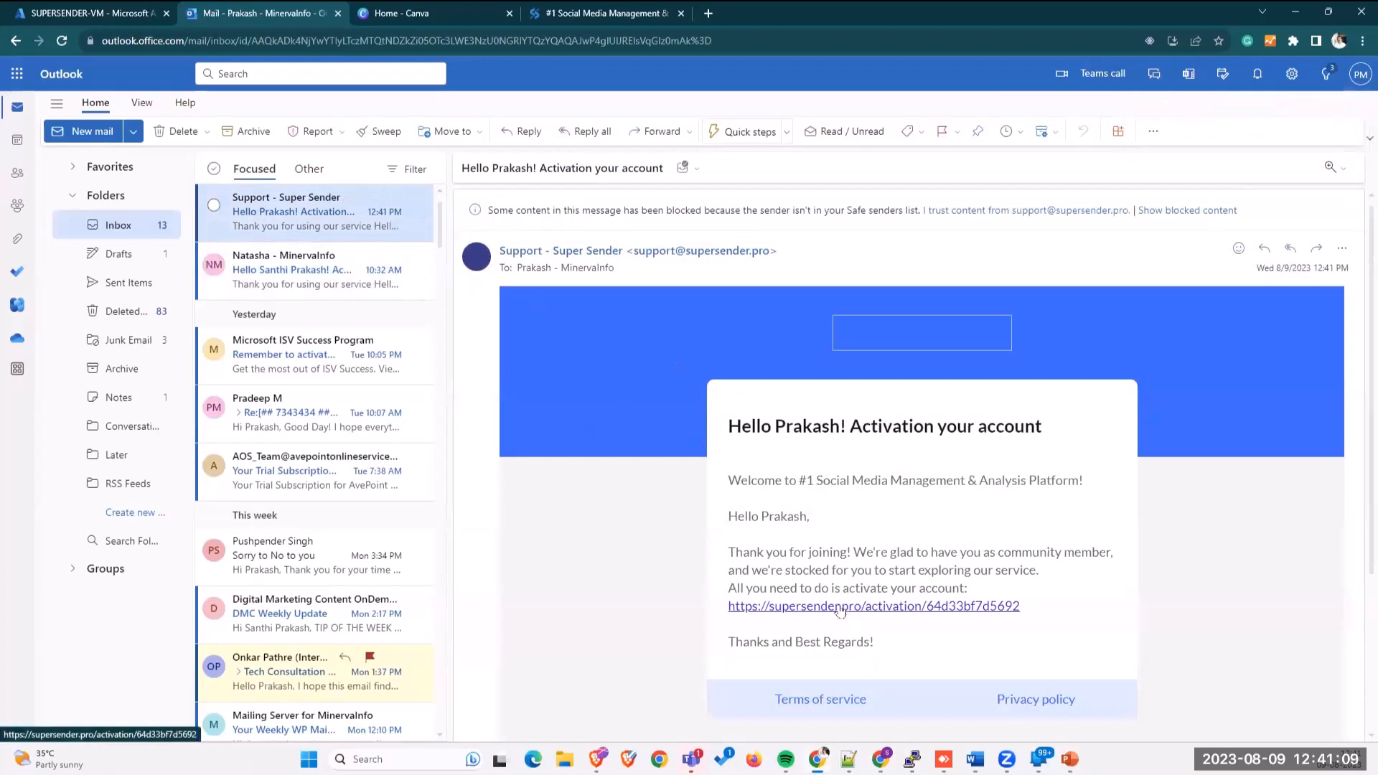
{"action": "left_click", "coordinate": [839, 608]}
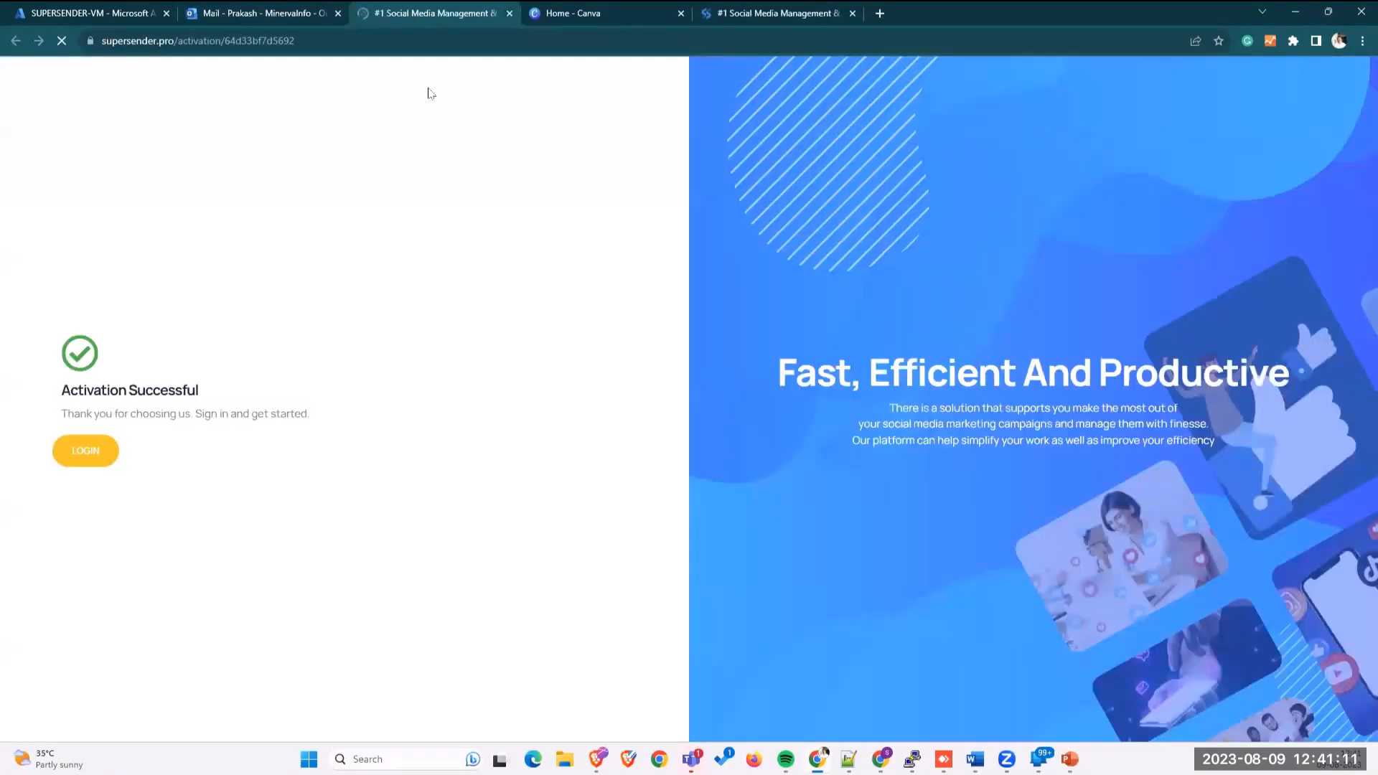
Step: Log in from the activation page with the new account's username and password
{"action": "left_click", "coordinate": [85, 451]}
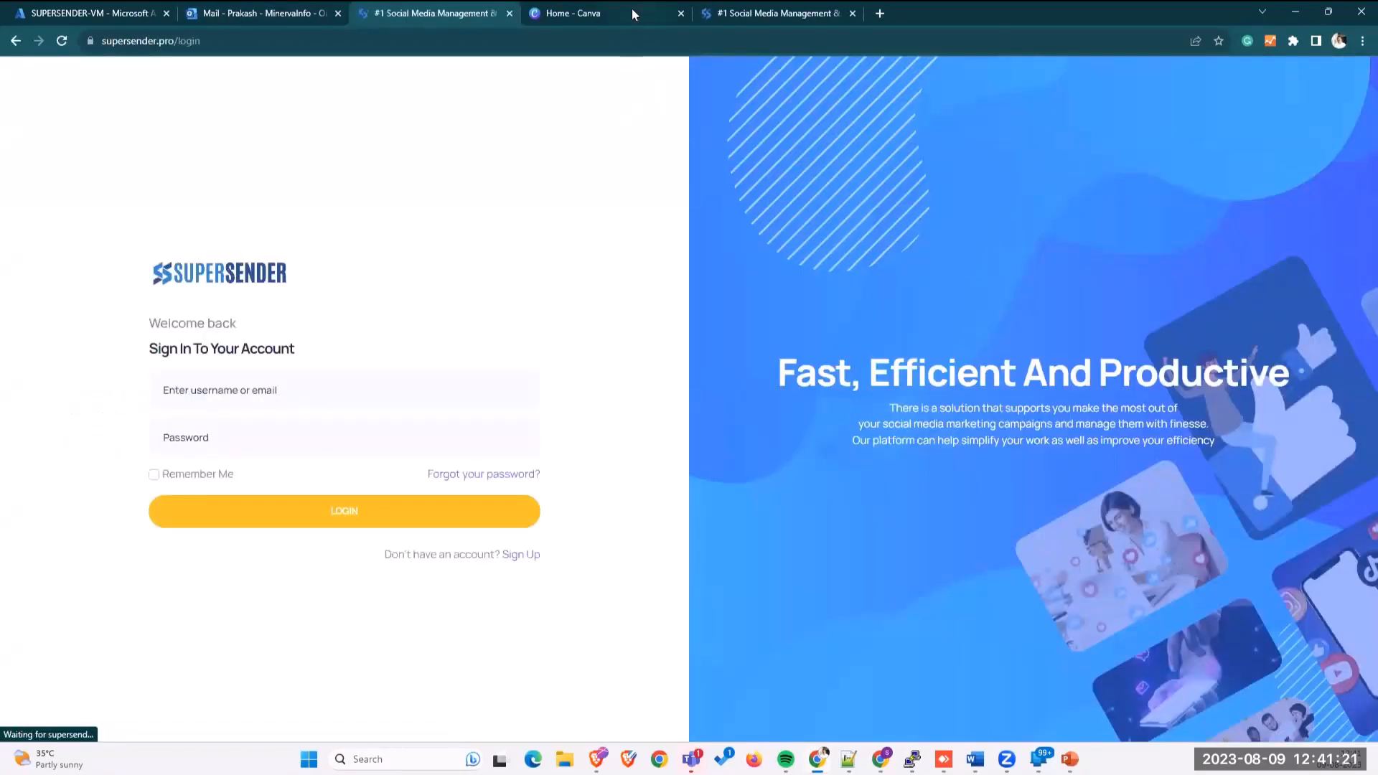
{"action": "left_click", "coordinate": [311, 378]}
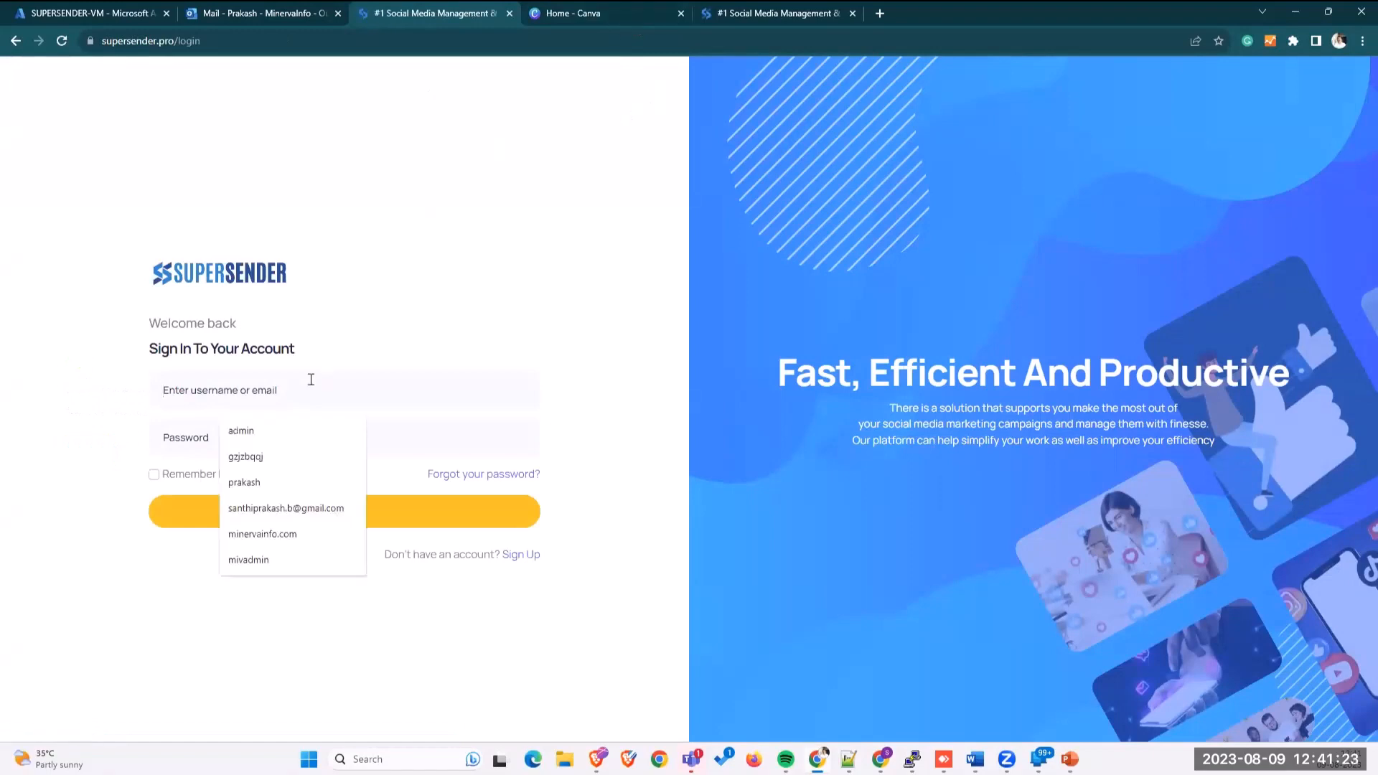
{"action": "type", "text": "prakash"}
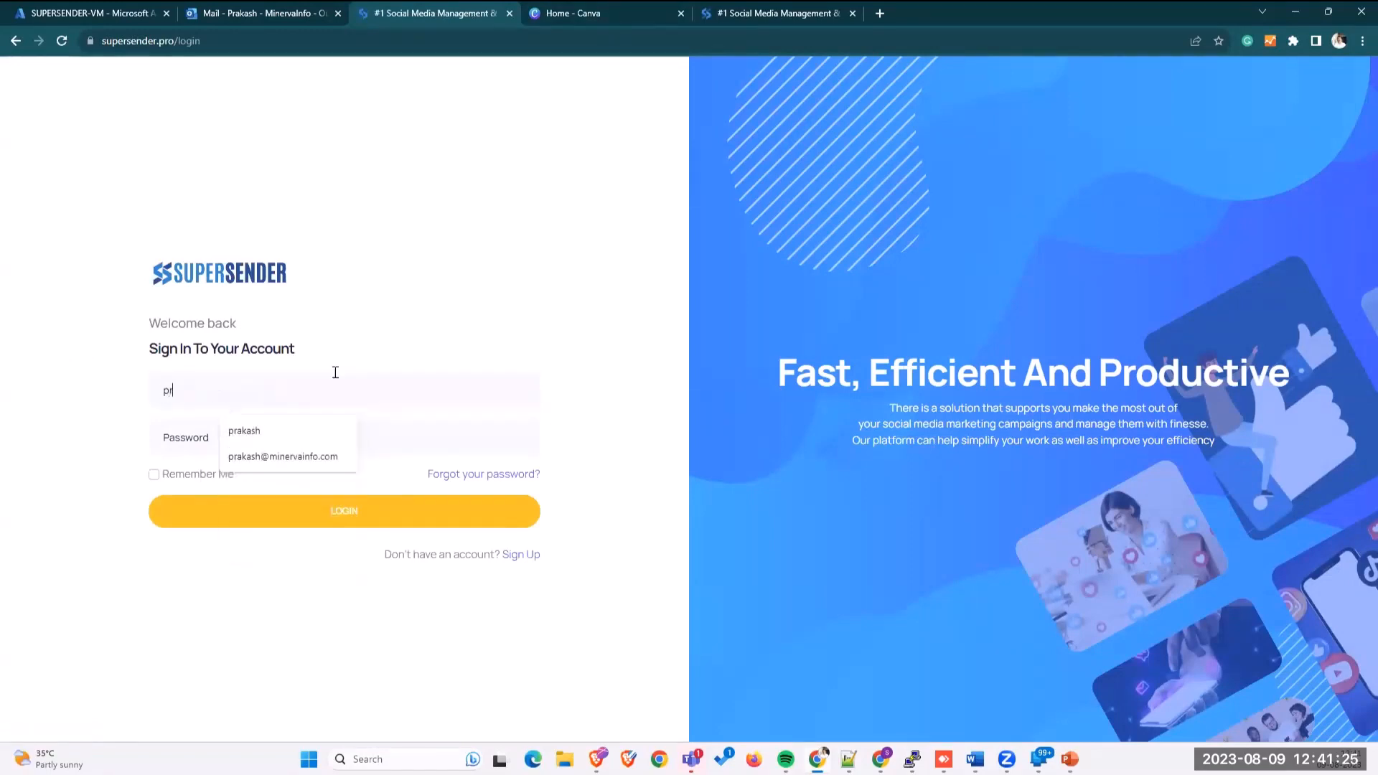
{"action": "key", "text": "Tab"}
{"action": "type", "text": "a"}
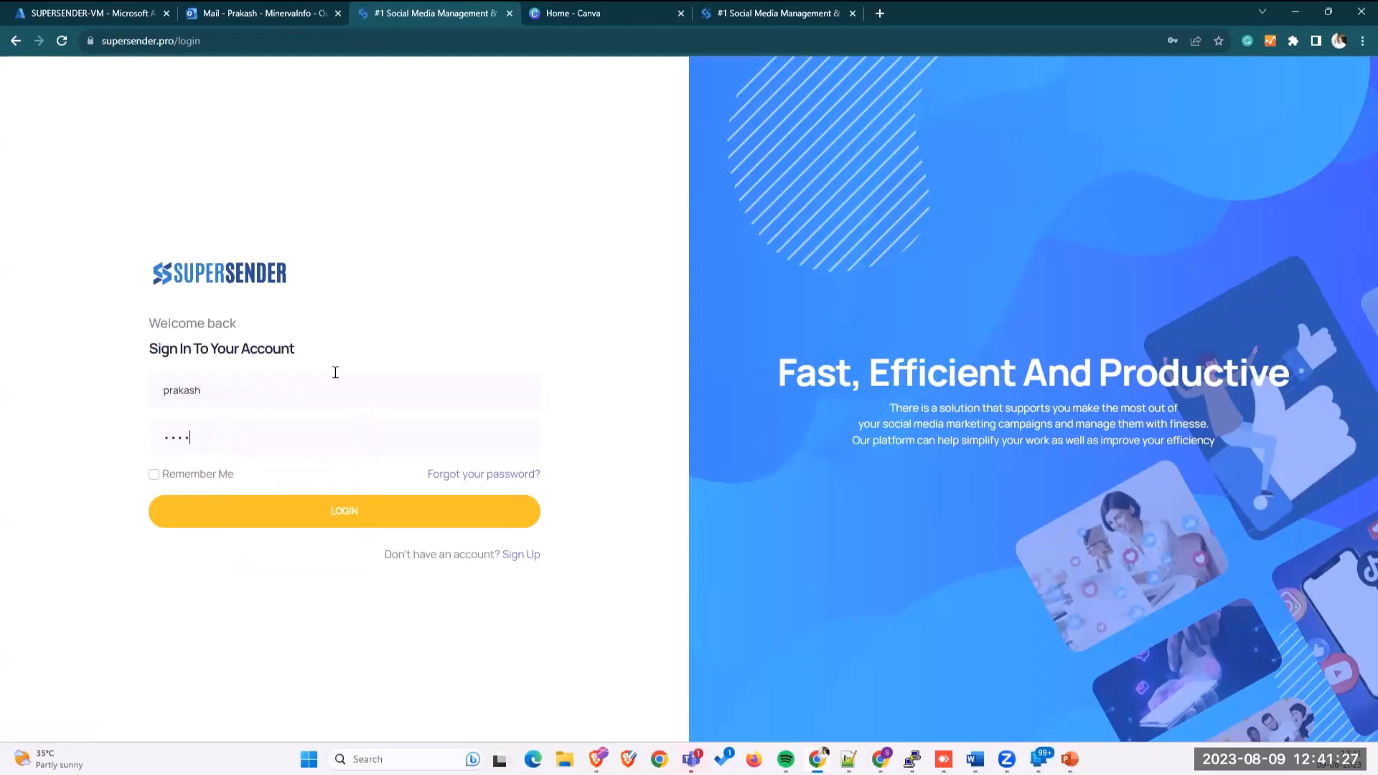
{"action": "type", "text": "••••••••"}
{"action": "left_click", "coordinate": [318, 506]}
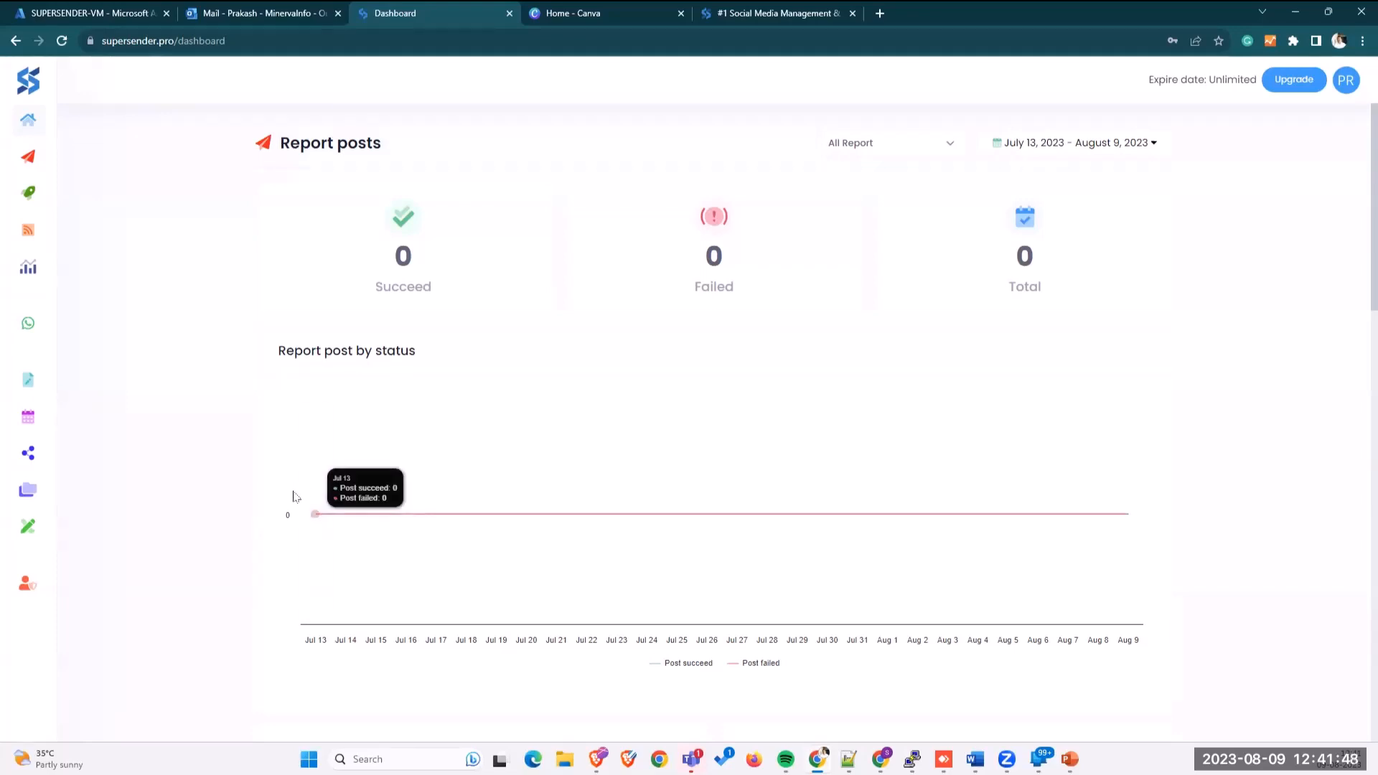
Step: Expand the left sidebar and open the Whatsapp section
{"action": "mouse_move", "coordinate": [126, 322]}
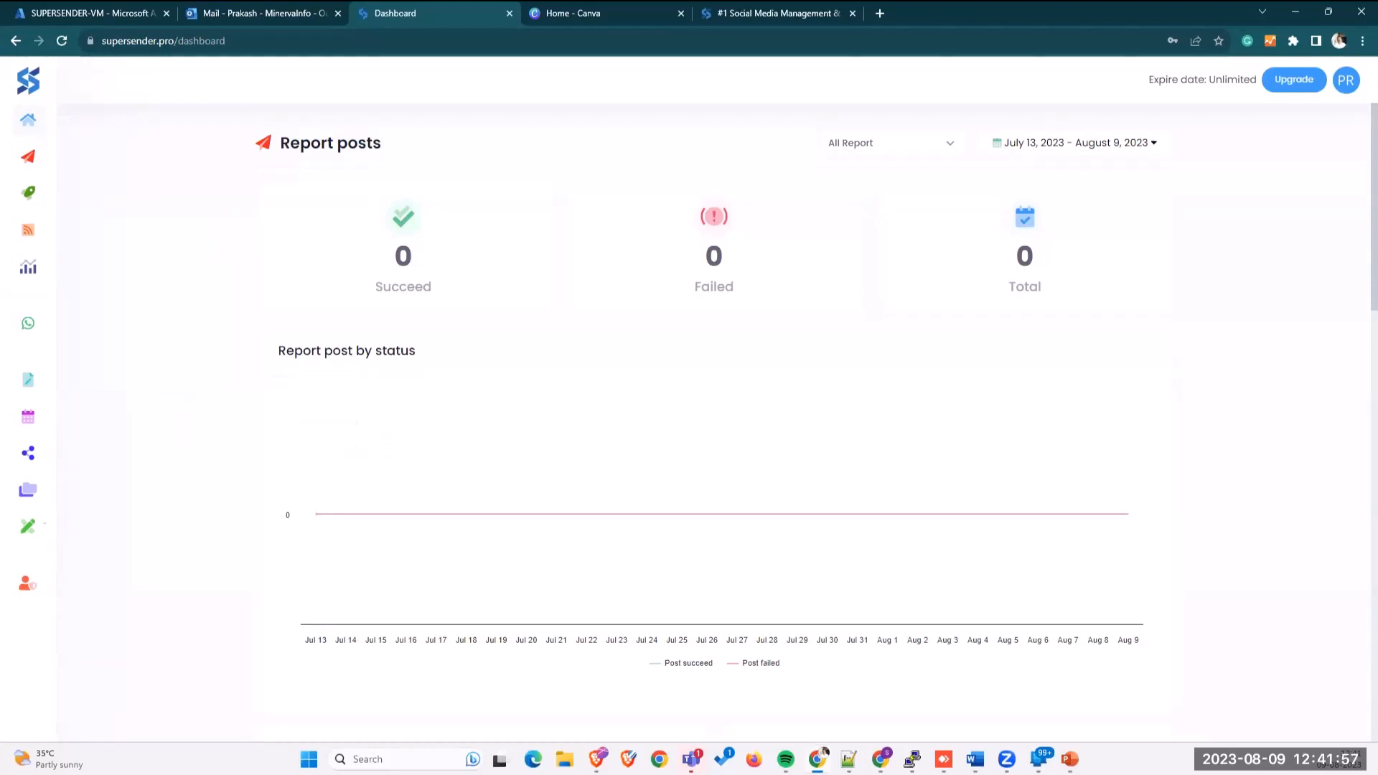
{"action": "mouse_move", "coordinate": [29, 178]}
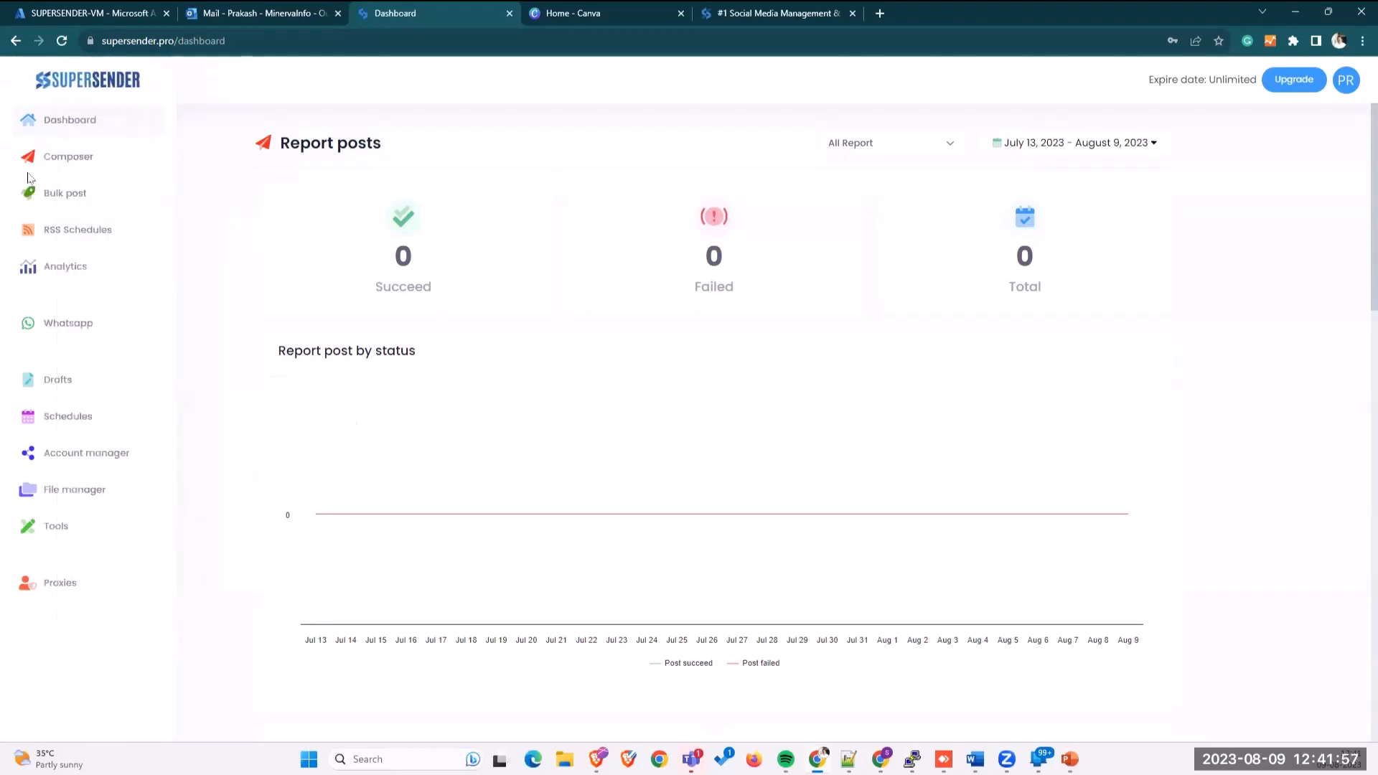
{"action": "left_click", "coordinate": [57, 328]}
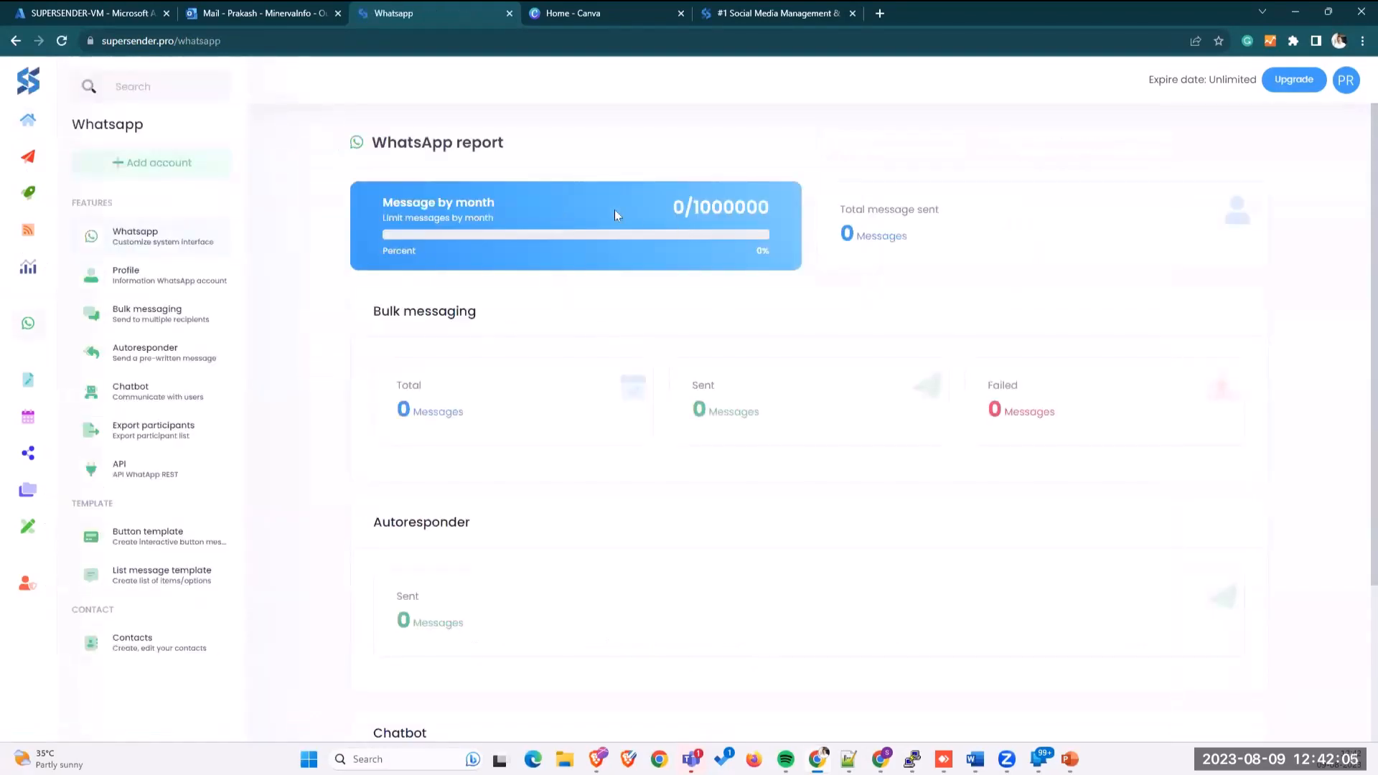
Step: Point out the 1000000 monthly message limit and tick the existing WhatsApp profile
{"action": "left_click_drag", "start_coordinate": [691, 208], "coordinate": [778, 211]}
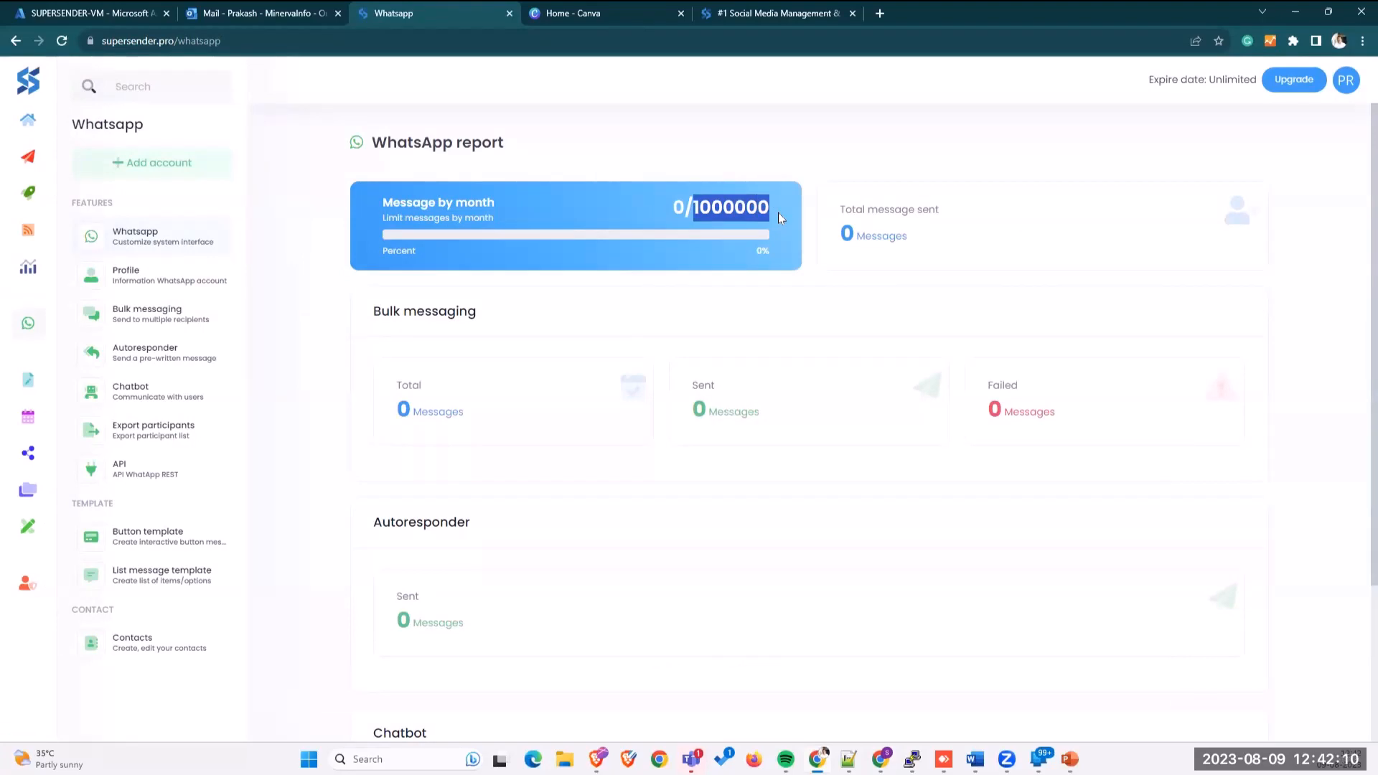
{"action": "left_click", "coordinate": [514, 247]}
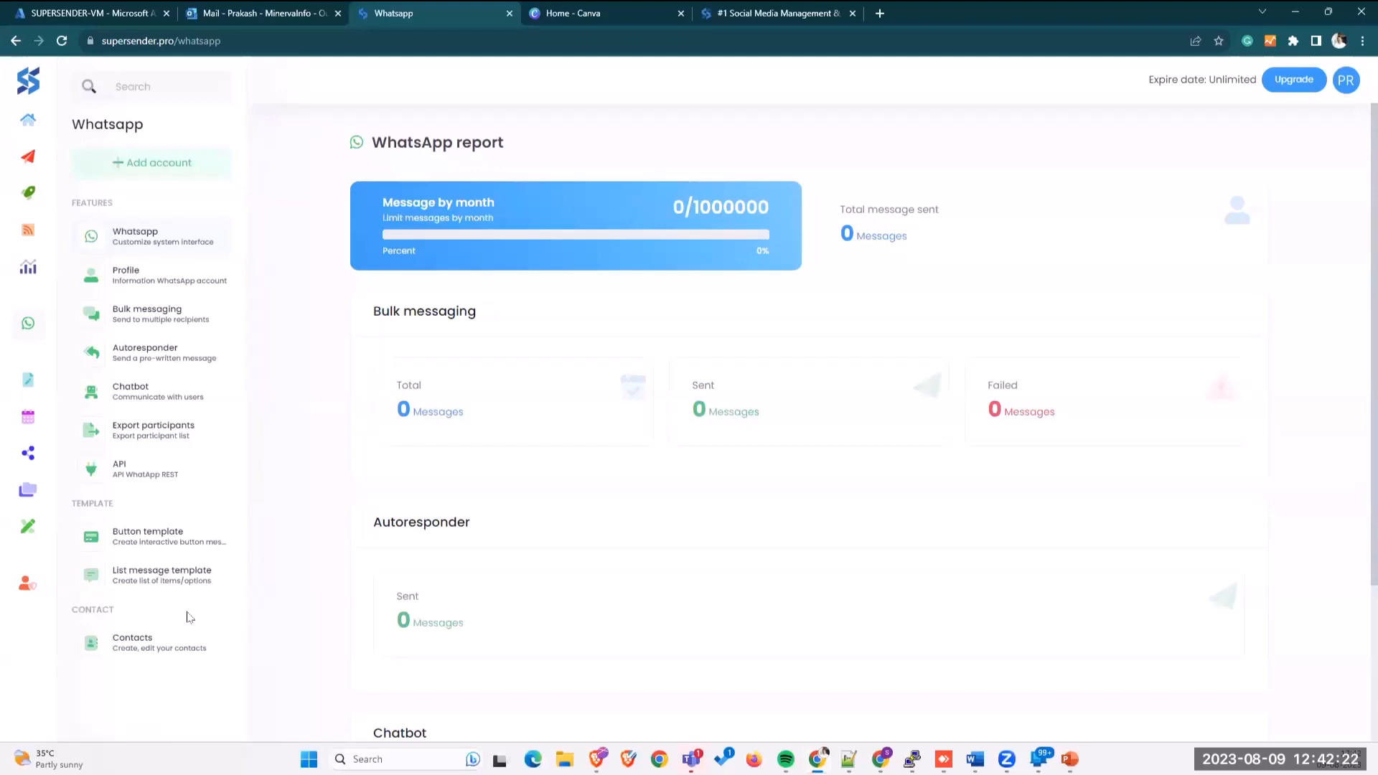
{"action": "left_click", "coordinate": [135, 163]}
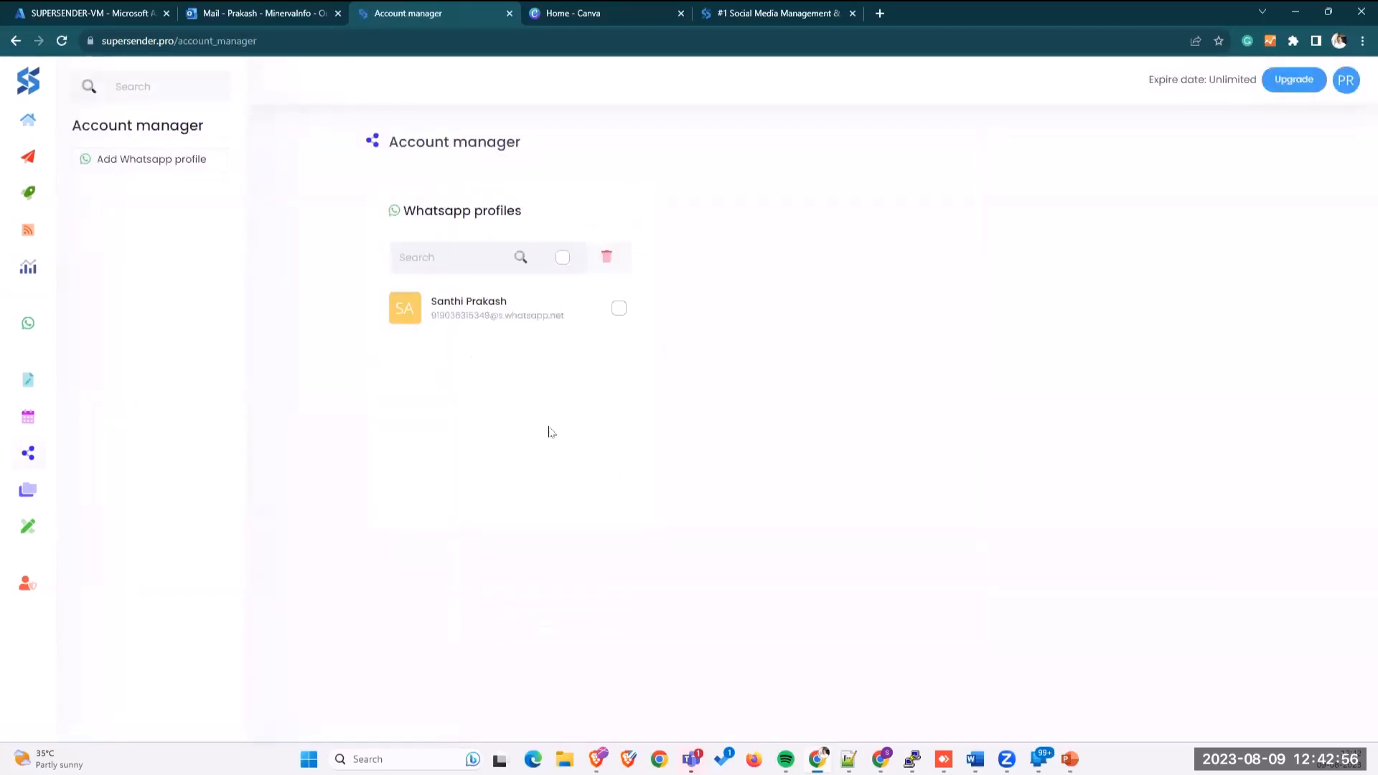
{"action": "left_click", "coordinate": [618, 313]}
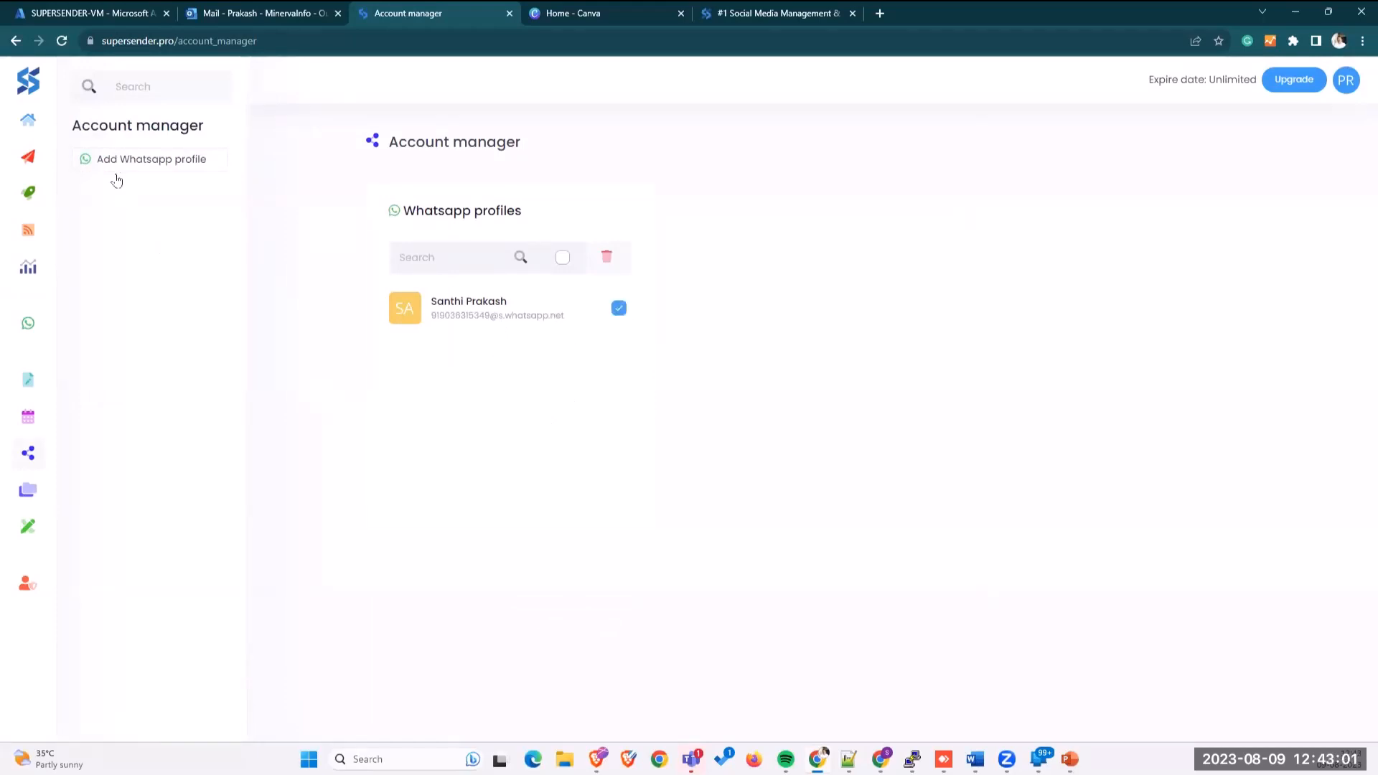
Step: Return to the WhatsApp report, open the Contacts list, and start a fresh line in Notepad++
{"action": "mouse_move", "coordinate": [37, 203]}
{"action": "left_click", "coordinate": [54, 323]}
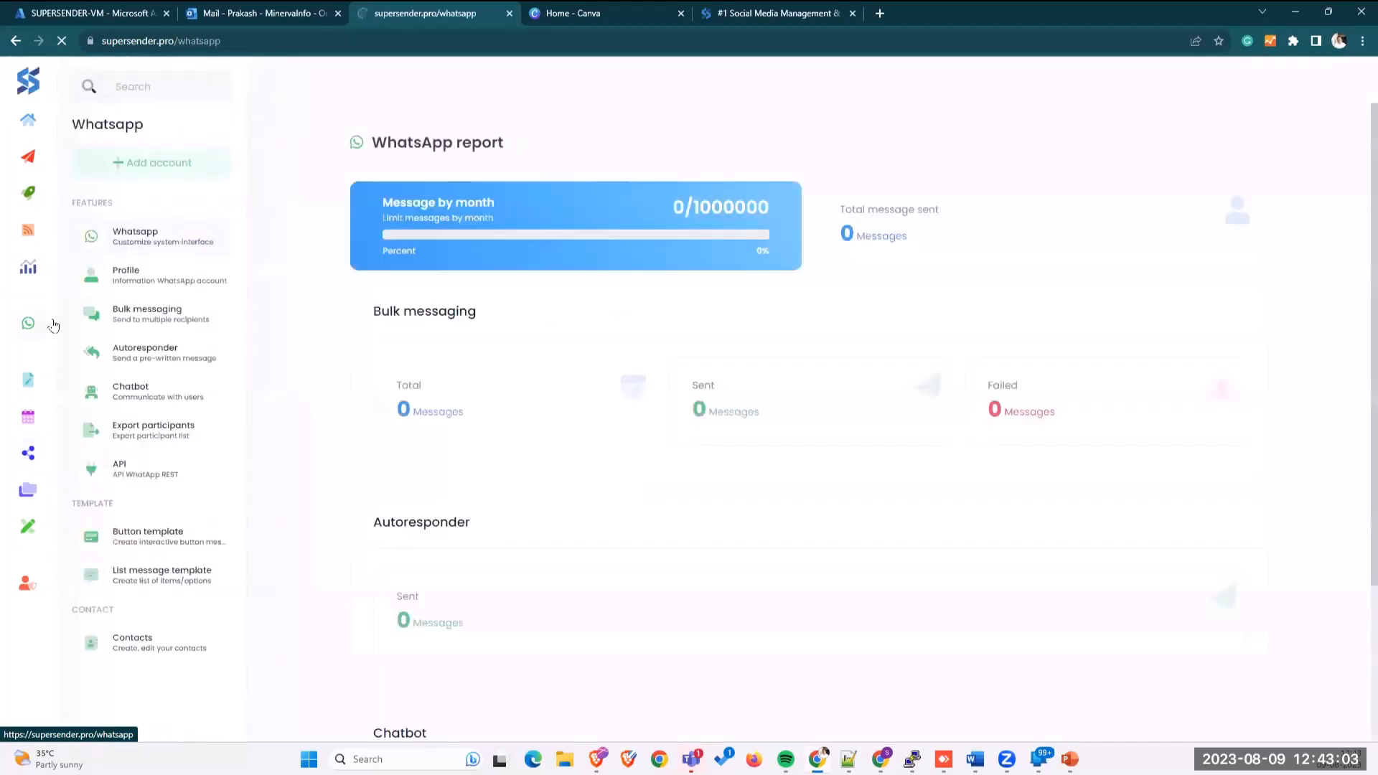
{"action": "left_click", "coordinate": [163, 659]}
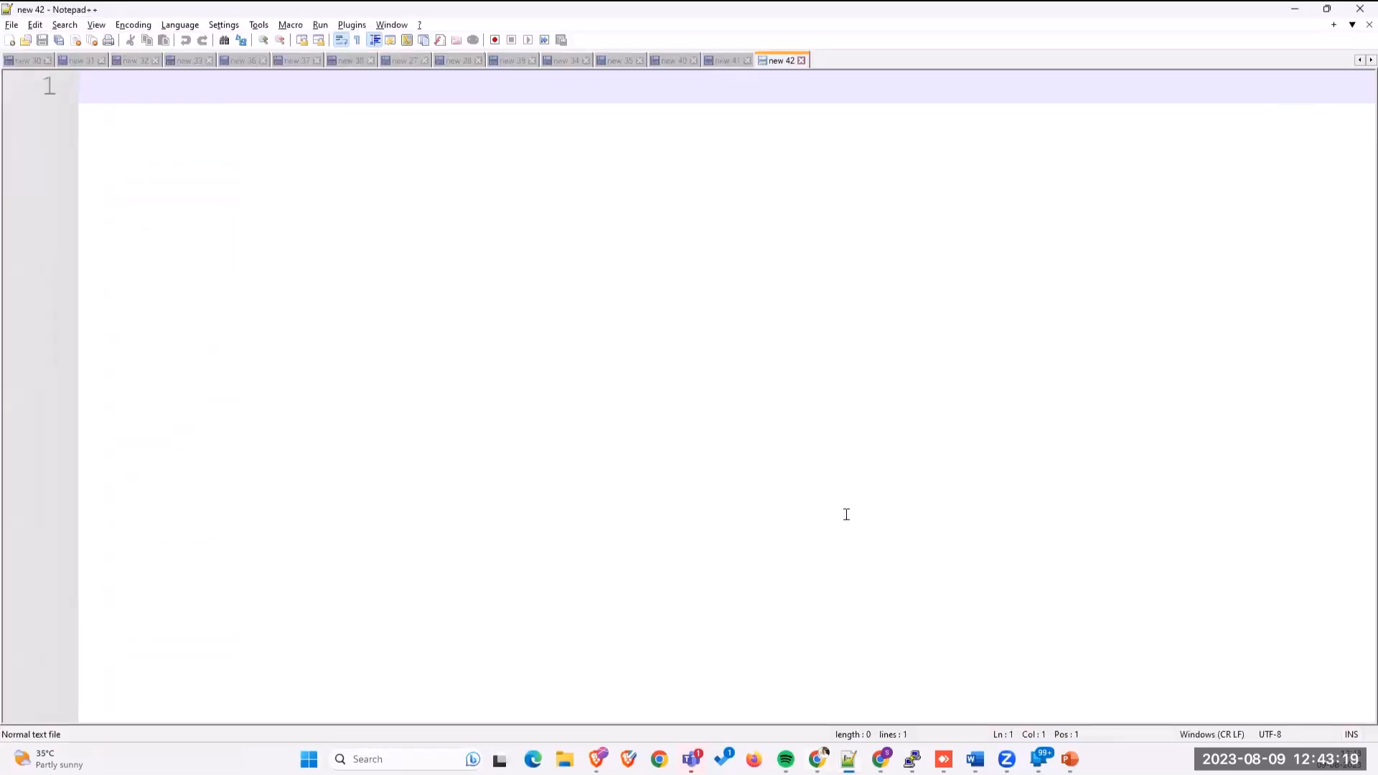
{"action": "key", "text": "Return"}
{"action": "key", "text": "Return"}
{"action": "key", "text": "Return"}
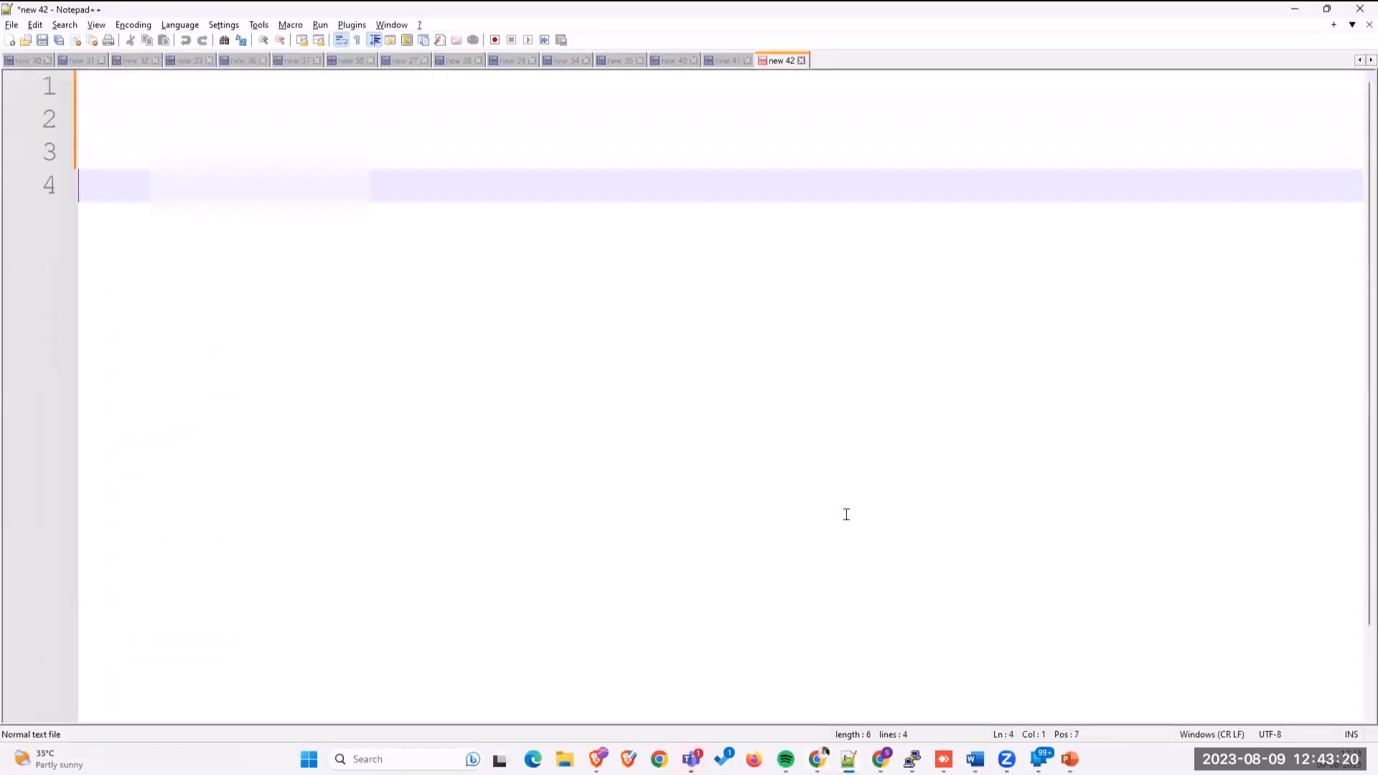
Step: Type the phone number on line 4 prefixed with country code 91, then select the line
{"action": "type", "text": "9036"}
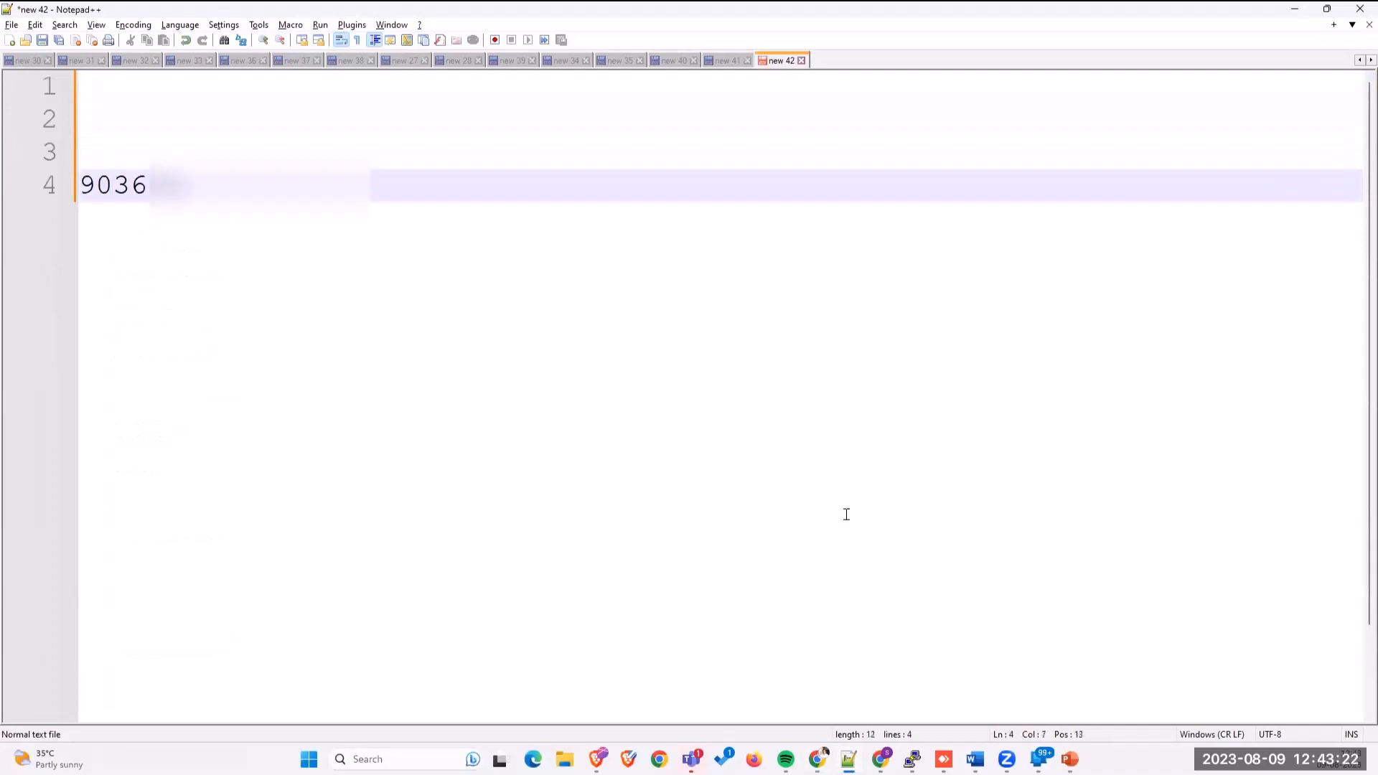
{"action": "type", "text": "00"}
{"action": "key", "text": "Home"}
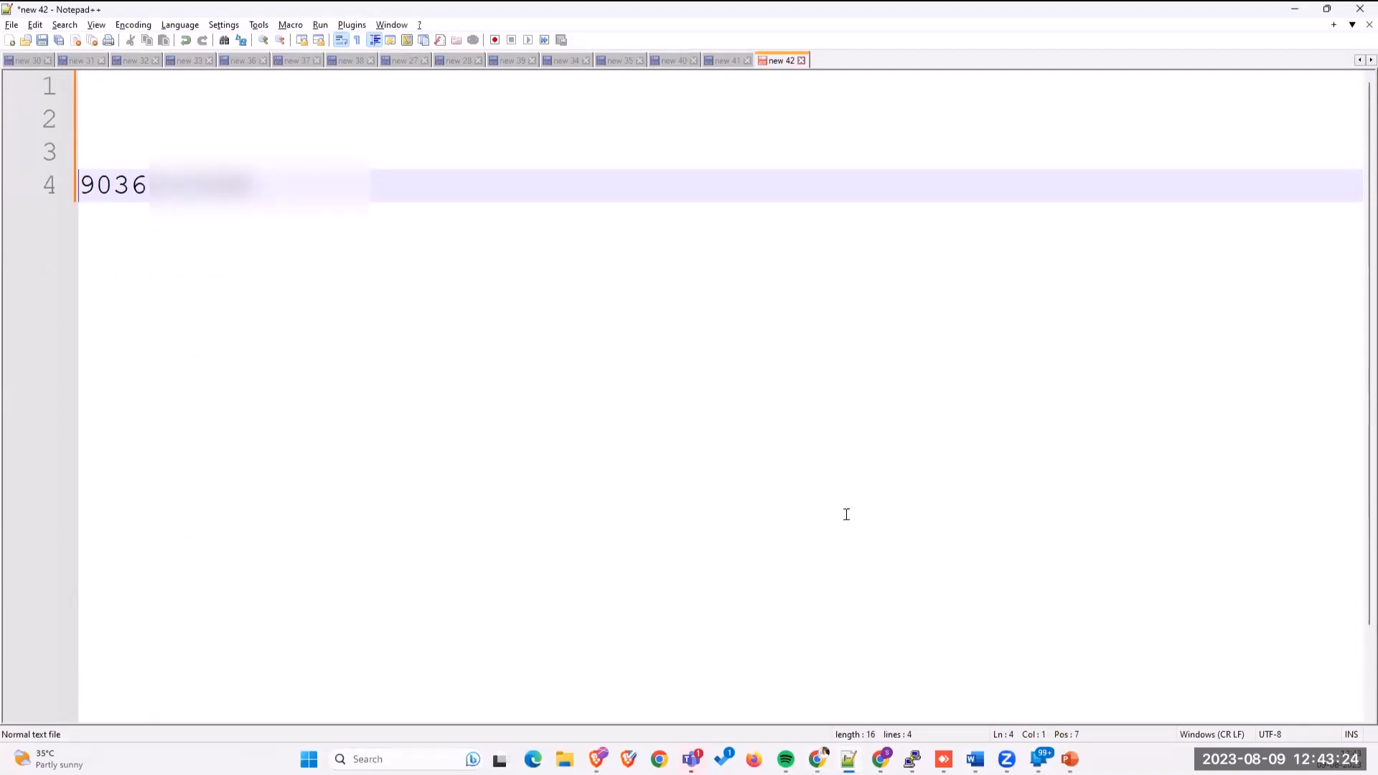
{"action": "type", "text": "91 9"}
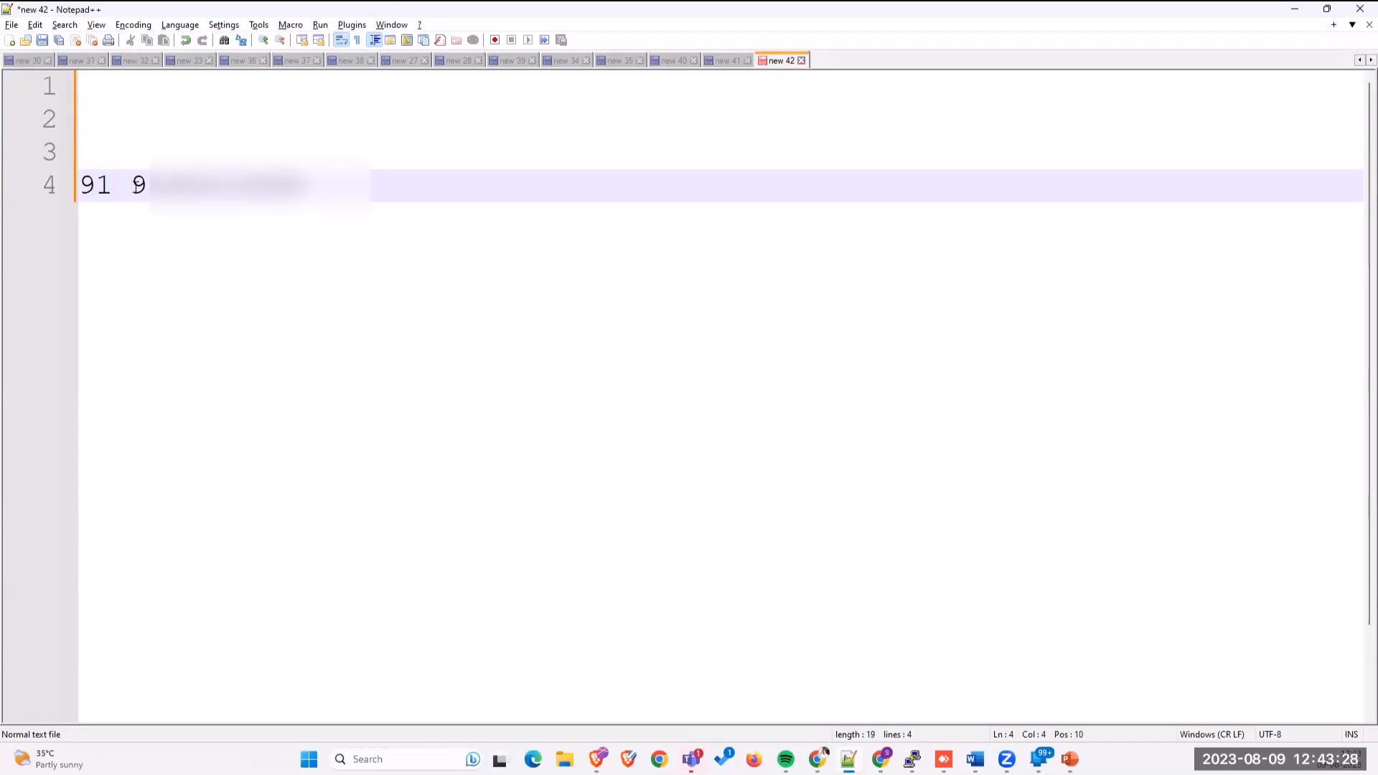
{"action": "key", "text": "BackSpace"}
{"action": "left_click", "coordinate": [45, 187]}
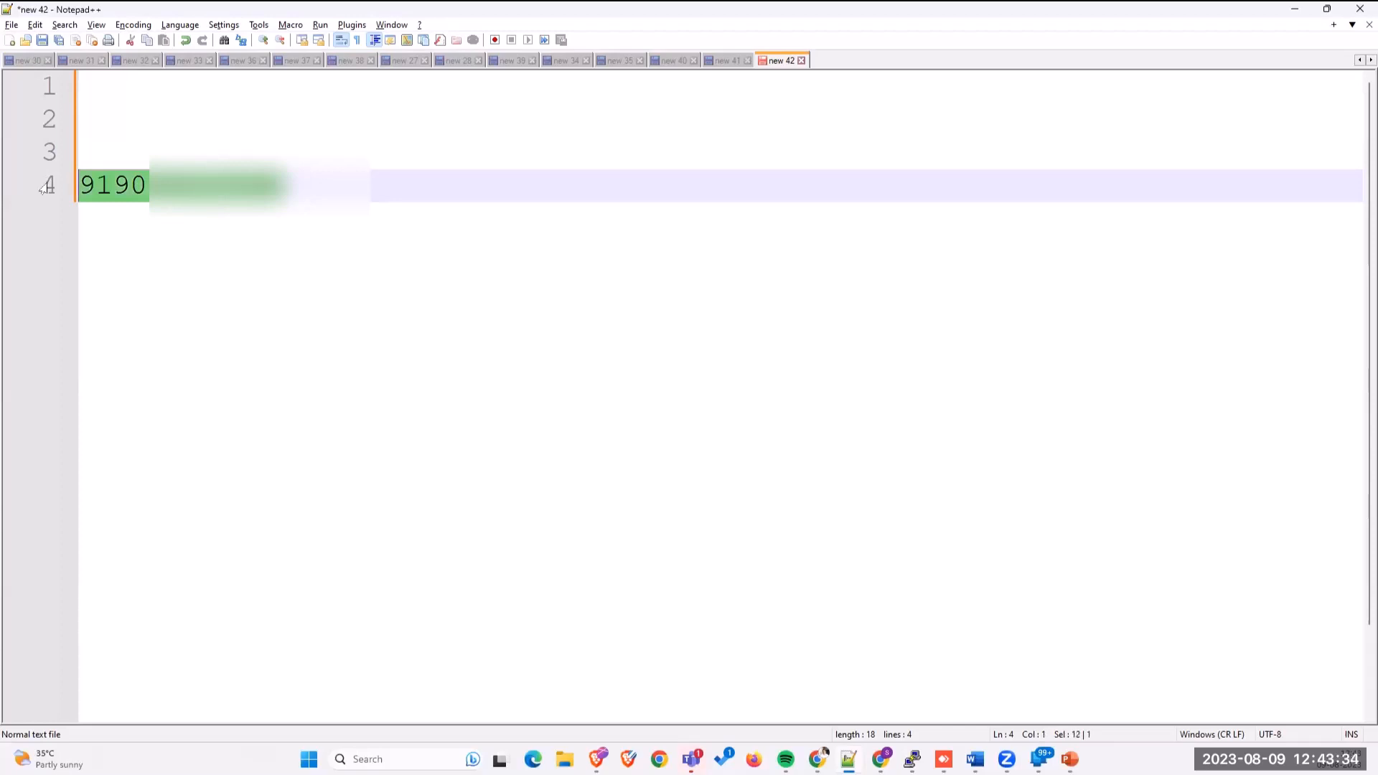
Step: Create an enabled WhatsApp contact group named 'Self Contacts' and return to the group list
{"action": "left_click", "coordinate": [1294, 12]}
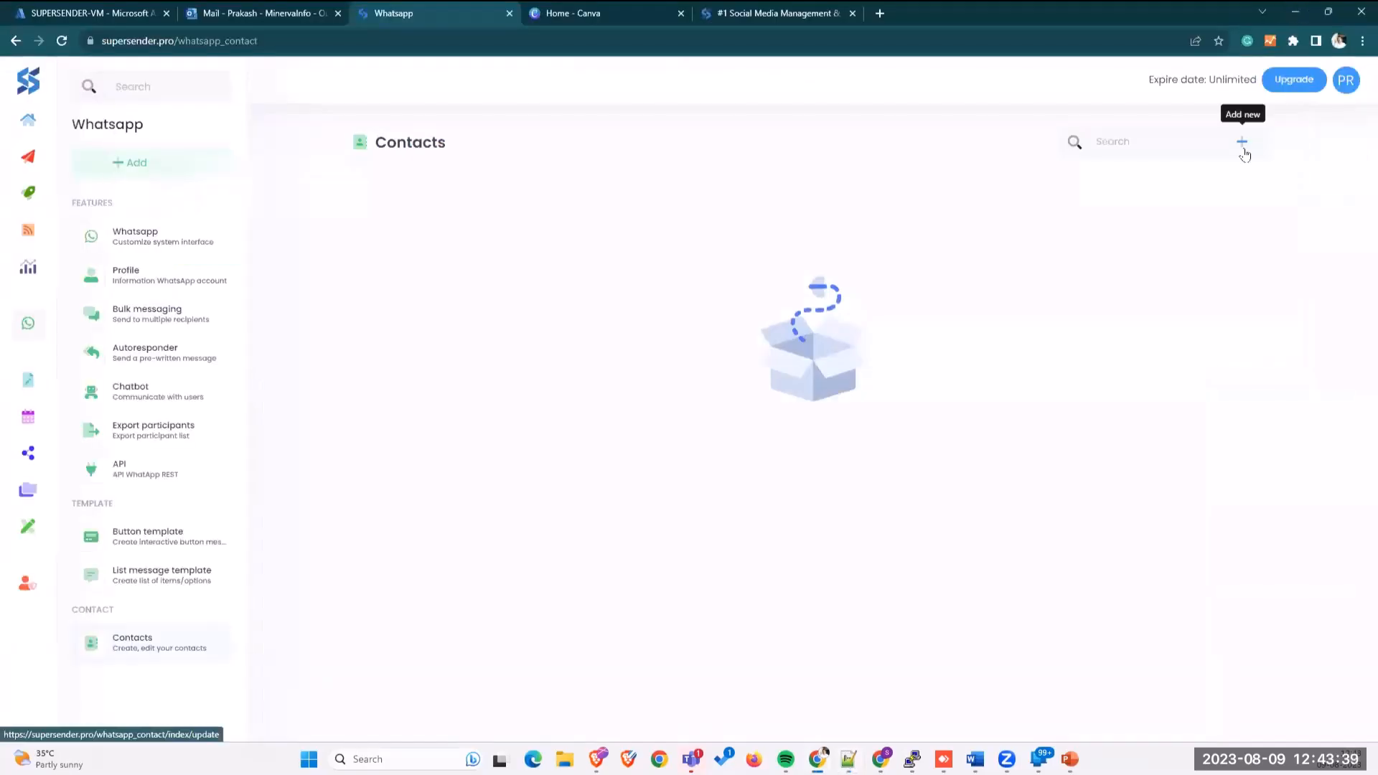
{"action": "left_click", "coordinate": [614, 343]}
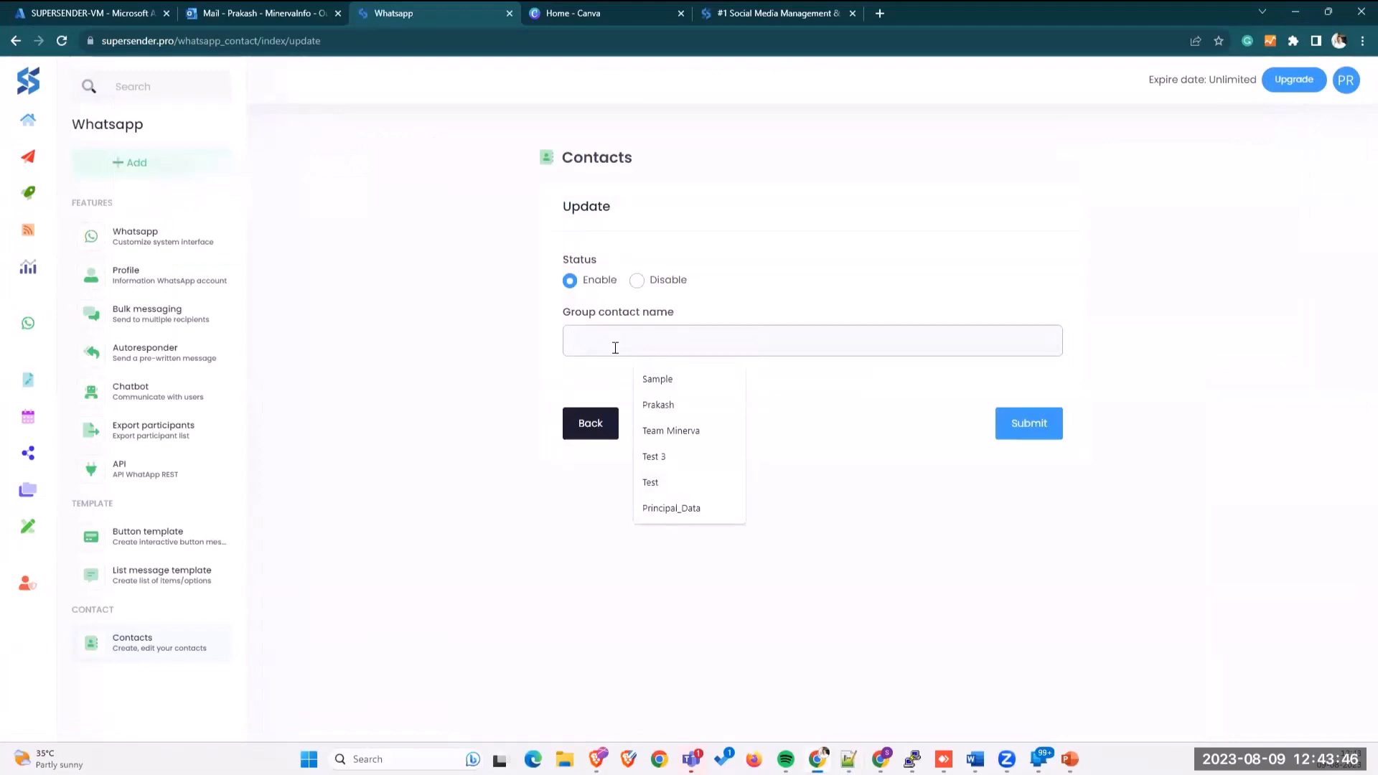
{"action": "type", "text": "Self Contacts"}
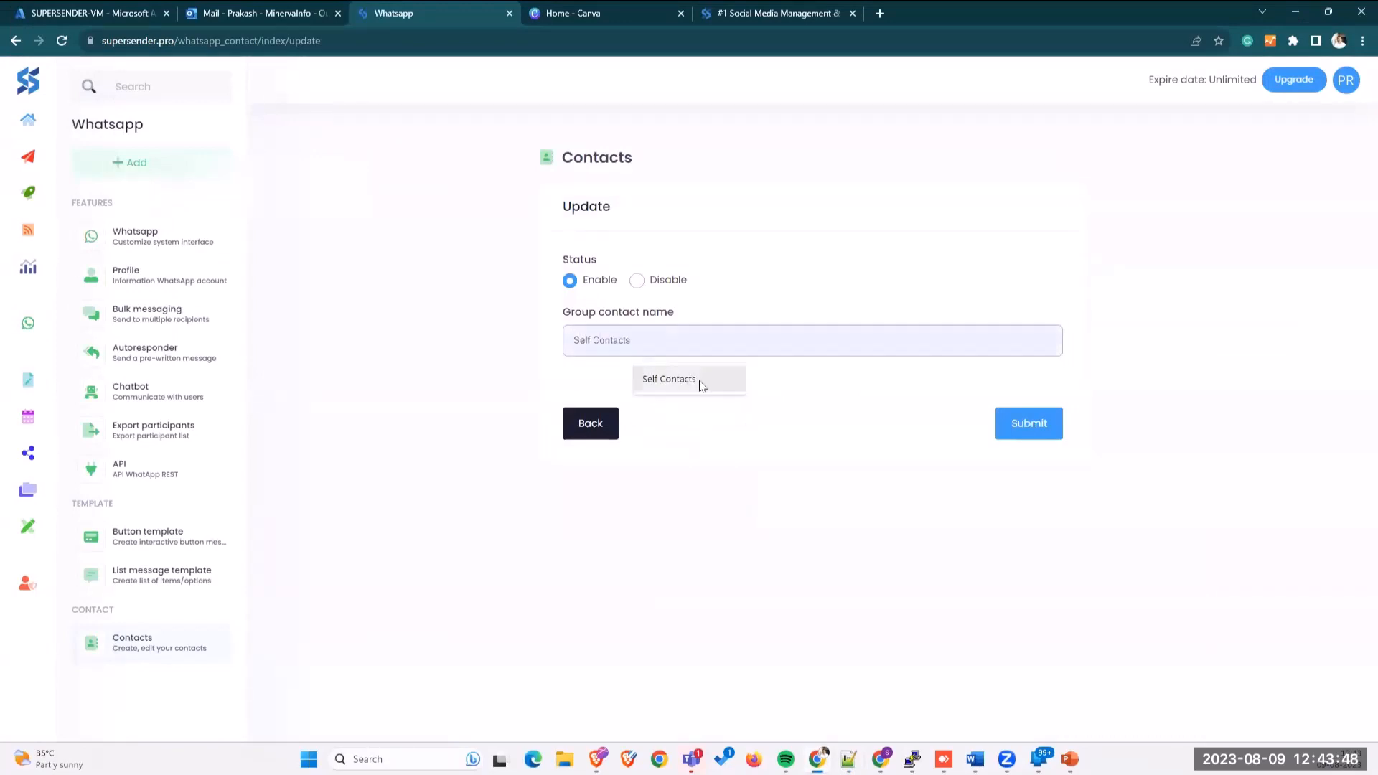
{"action": "left_click", "coordinate": [703, 379]}
{"action": "left_click", "coordinate": [1005, 422]}
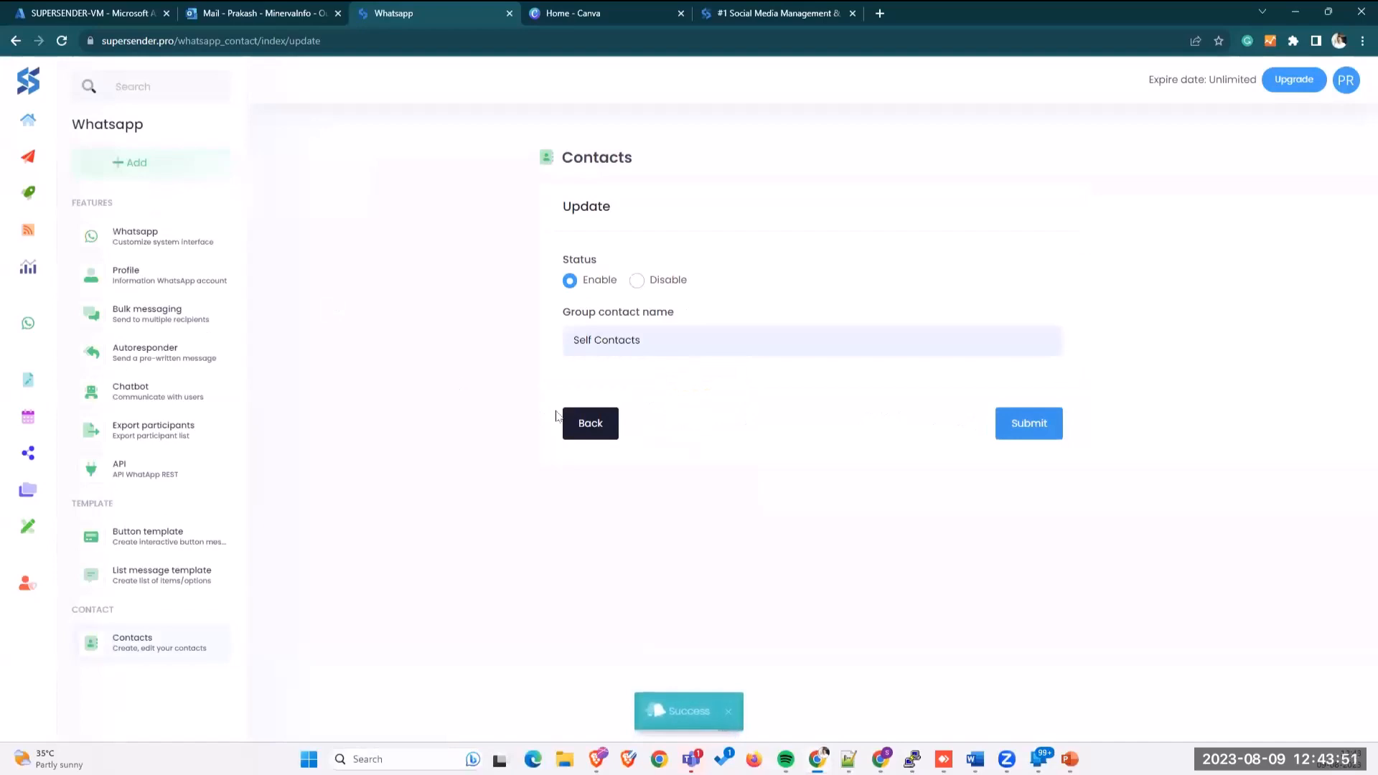
{"action": "left_click", "coordinate": [574, 426]}
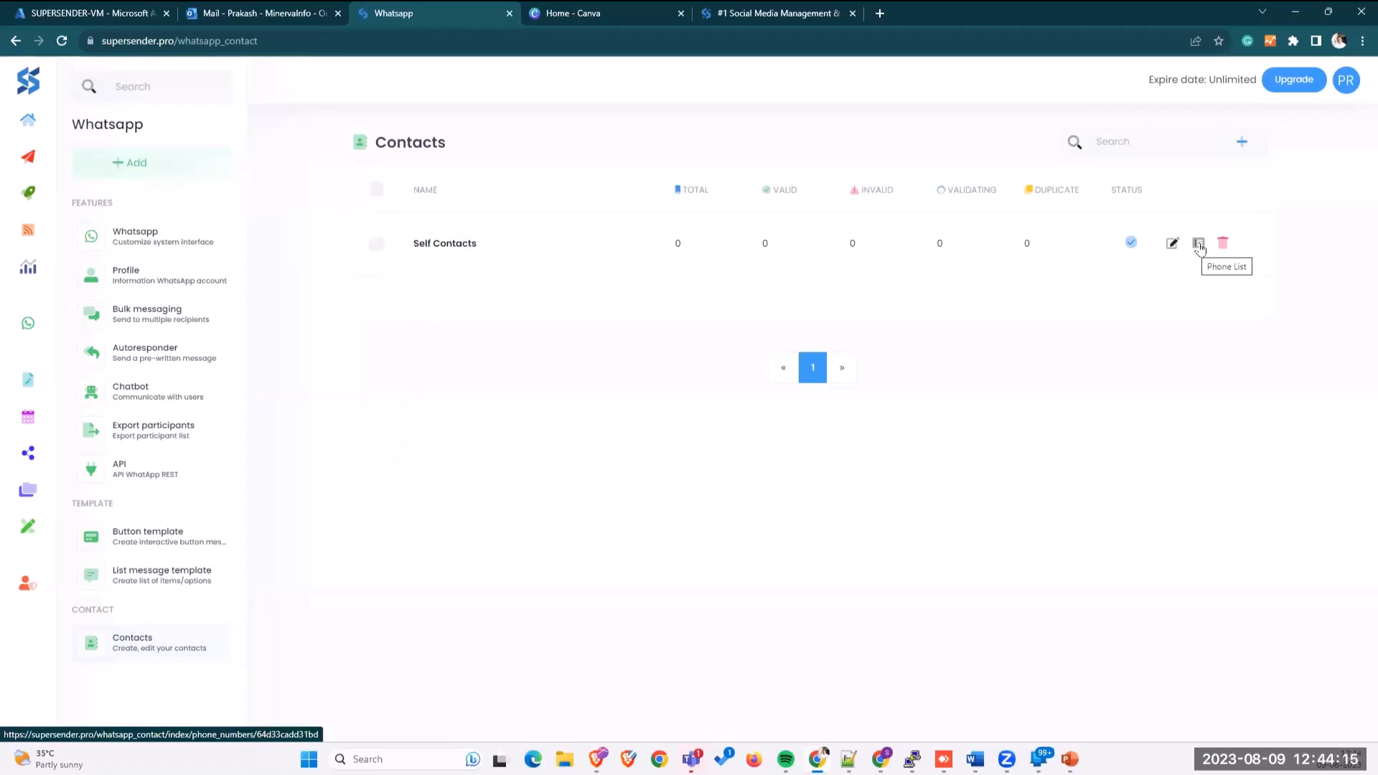
Step: Import two phone numbers into Self Contacts via form, one pasted and one typed
{"action": "left_click", "coordinate": [1198, 246]}
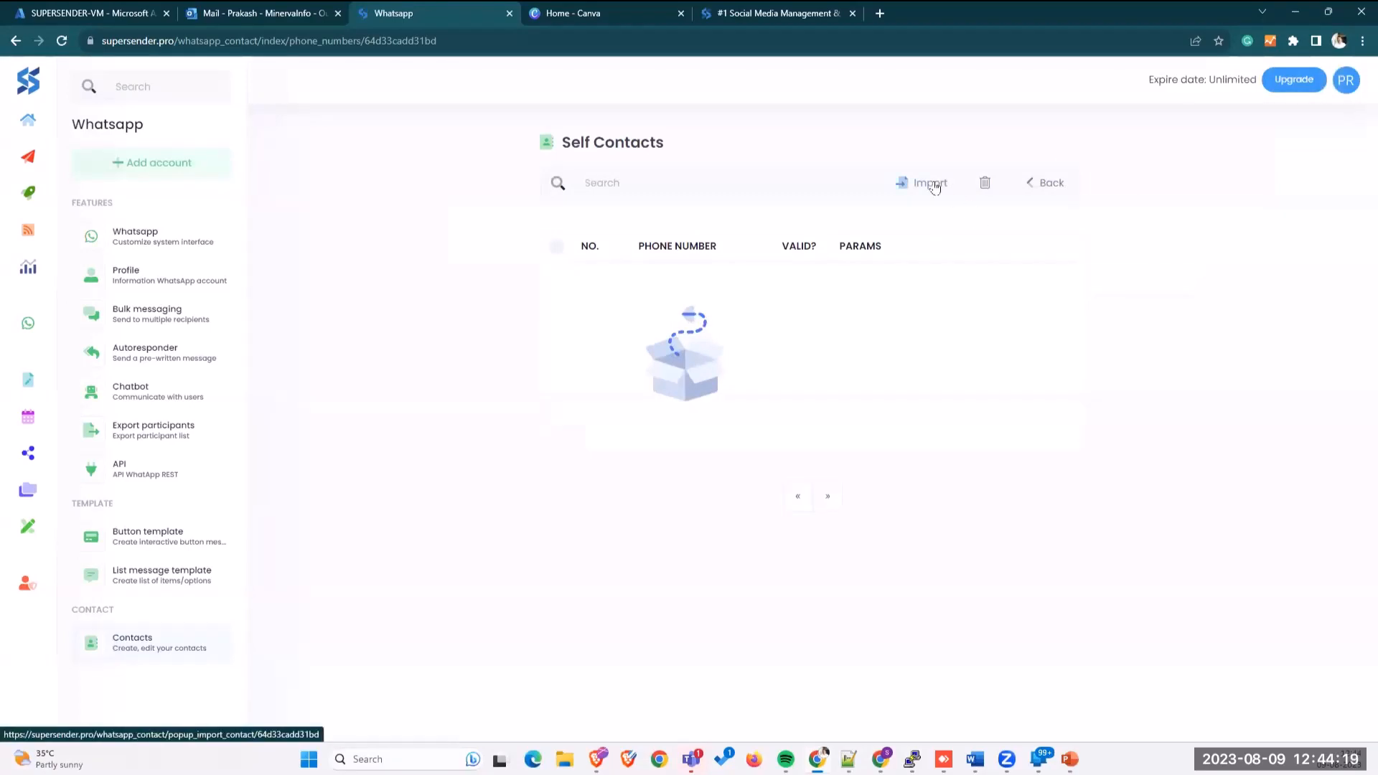
{"action": "left_click", "coordinate": [932, 183]}
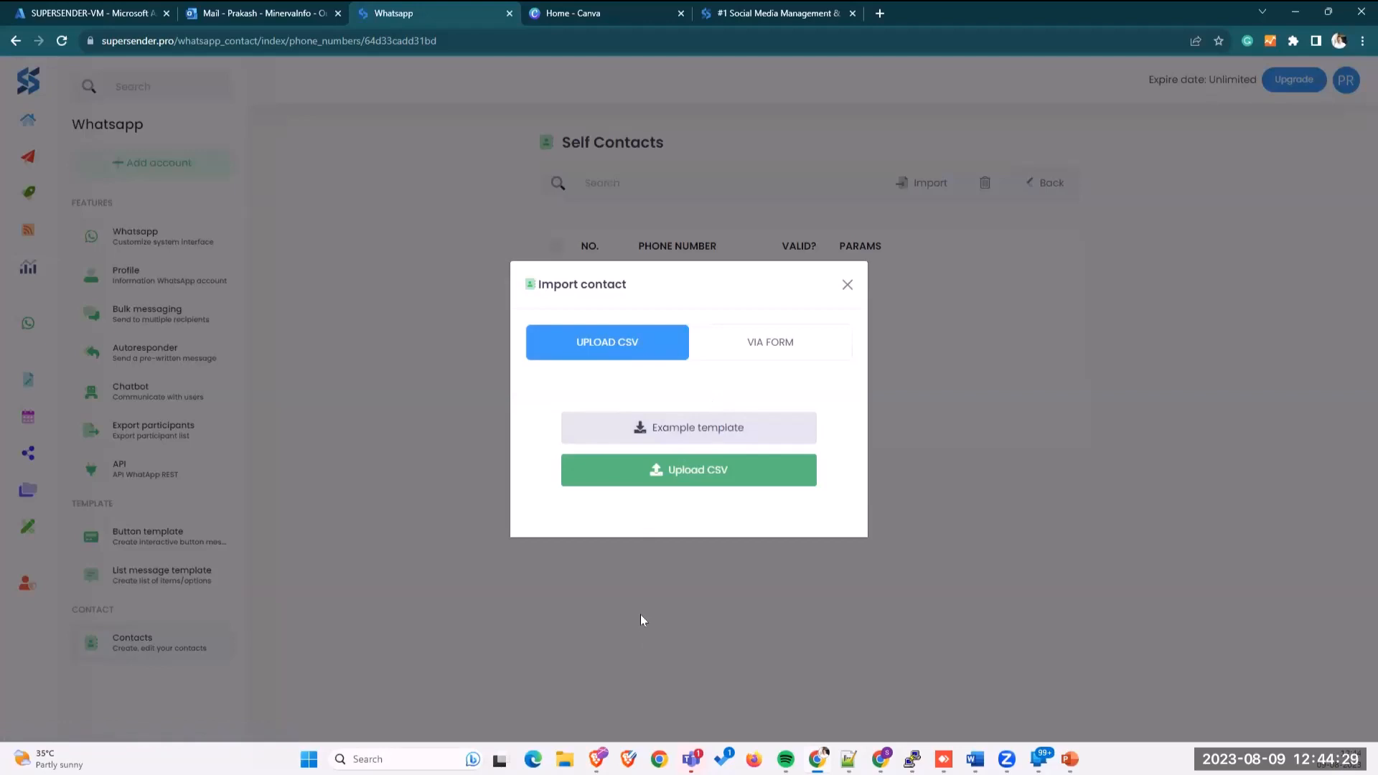
{"action": "left_click", "coordinate": [759, 342]}
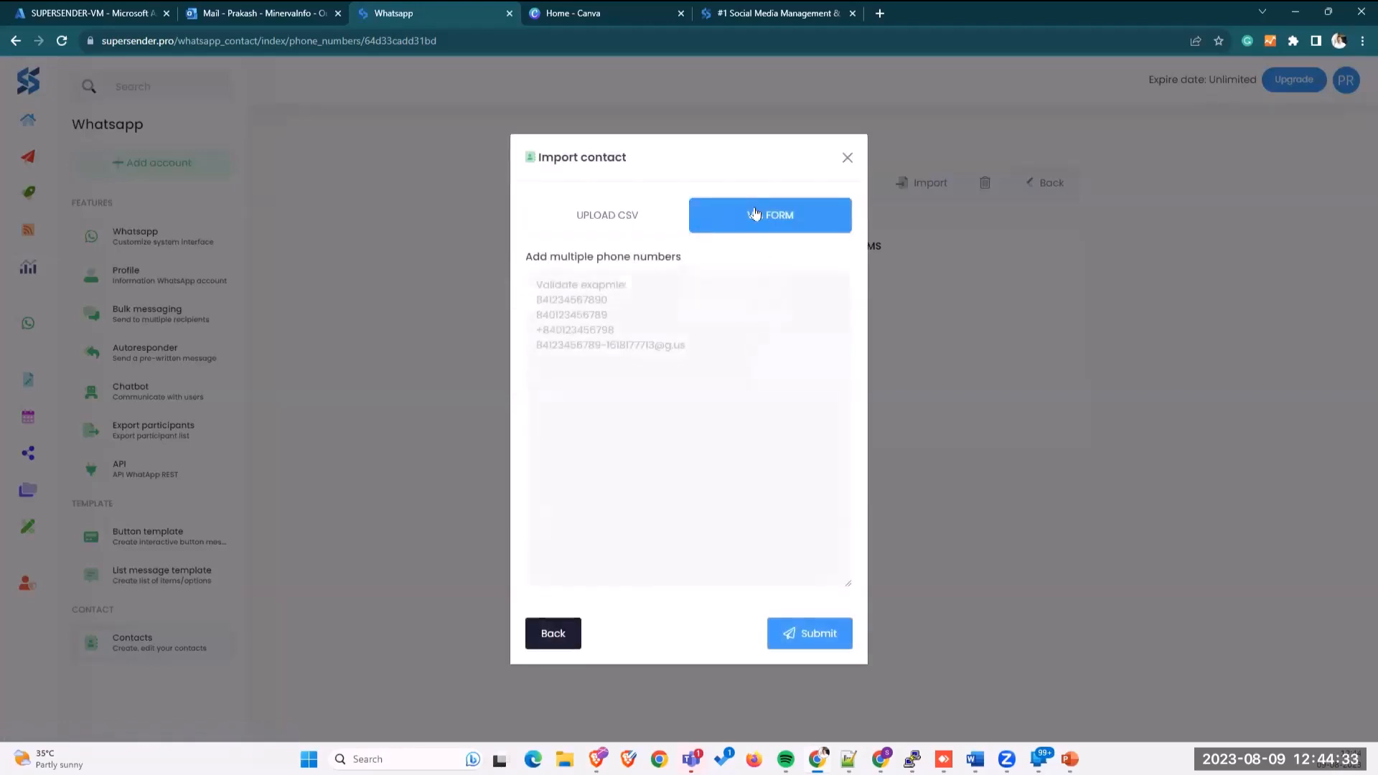
{"action": "left_click", "coordinate": [628, 322]}
{"action": "key", "text": "ctrl+v"}
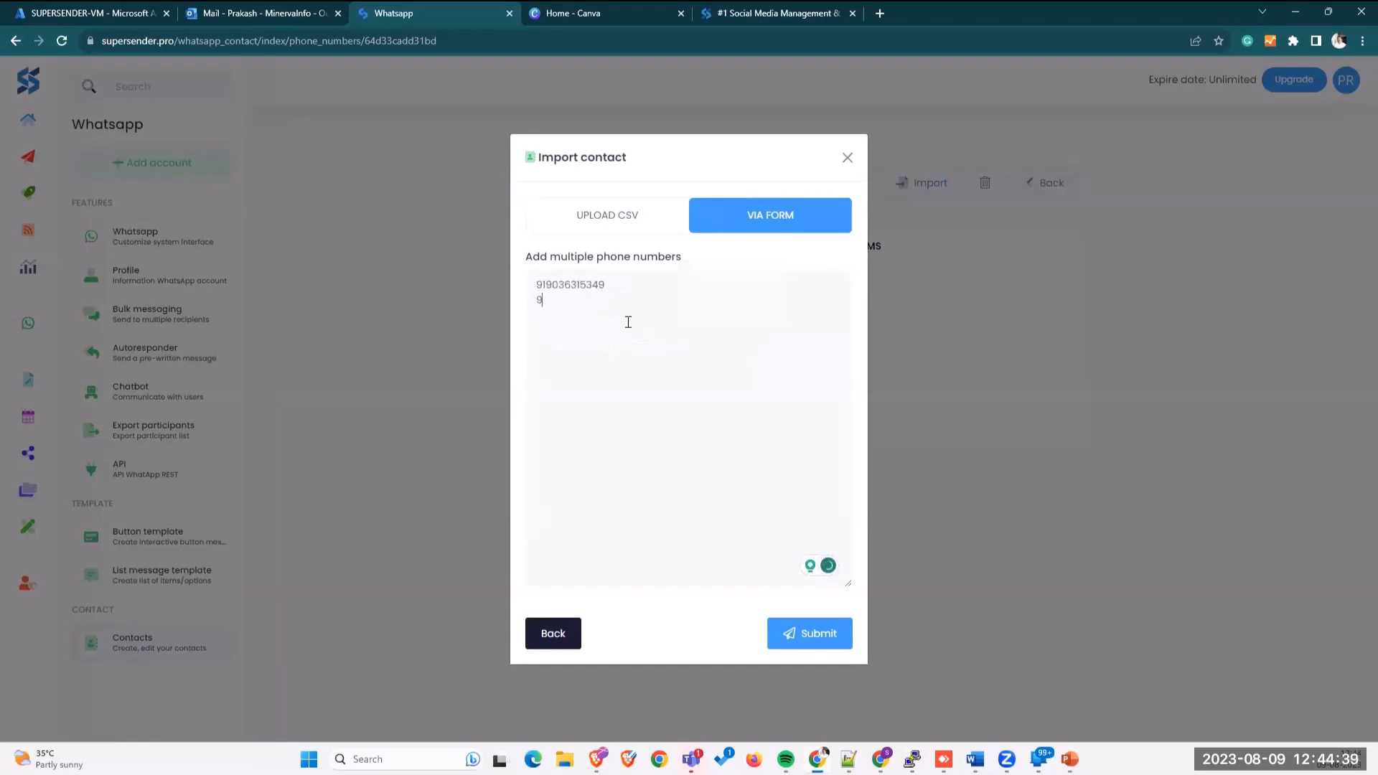
{"action": "left_click", "coordinate": [802, 631]}
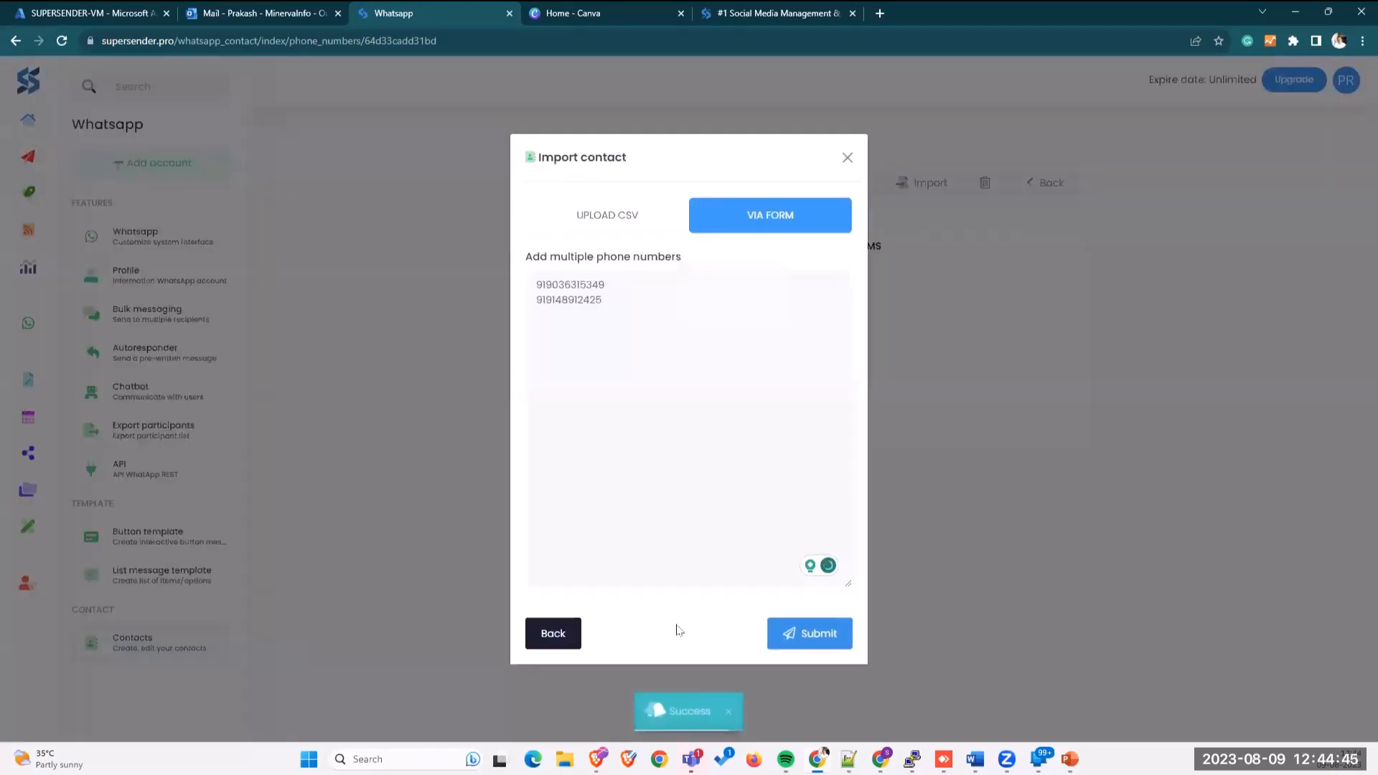
{"action": "left_click", "coordinate": [539, 634]}
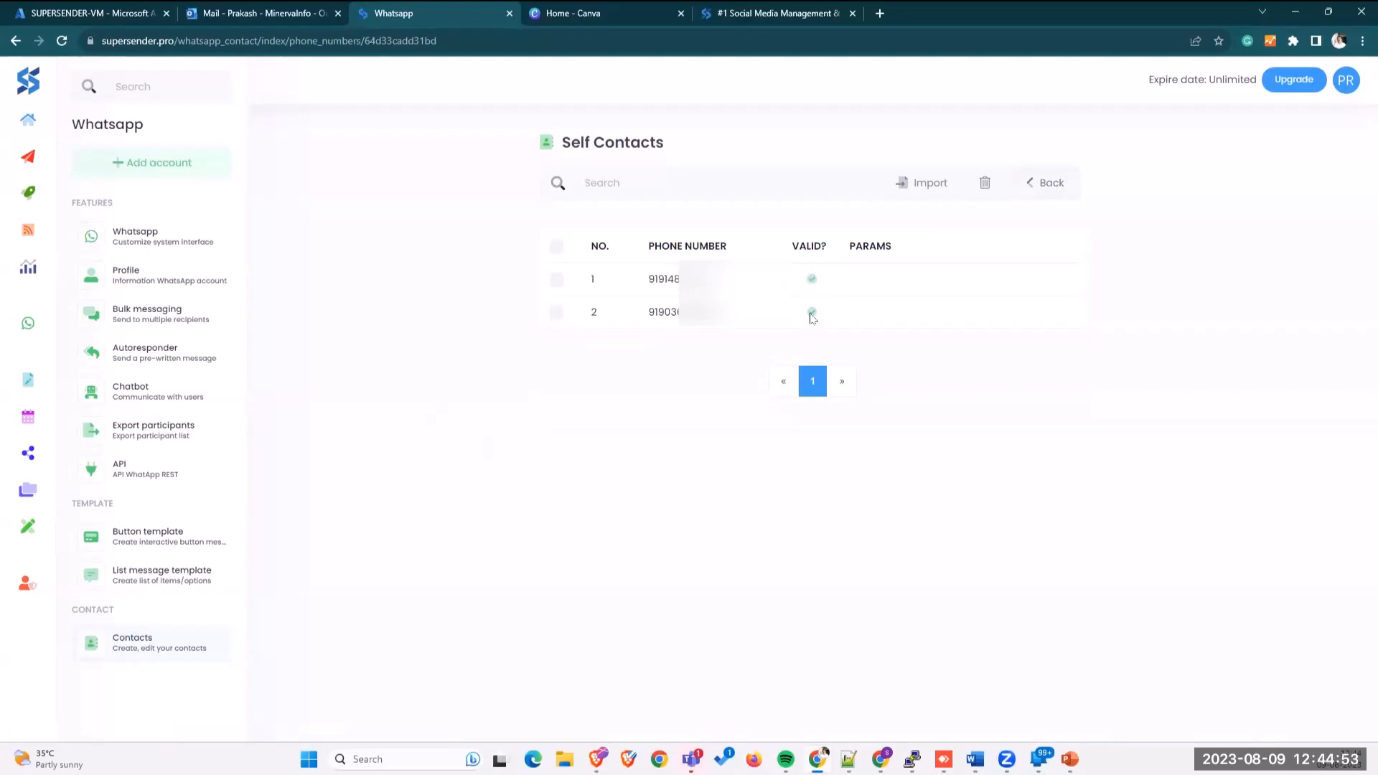
{"action": "left_click", "coordinate": [1042, 185]}
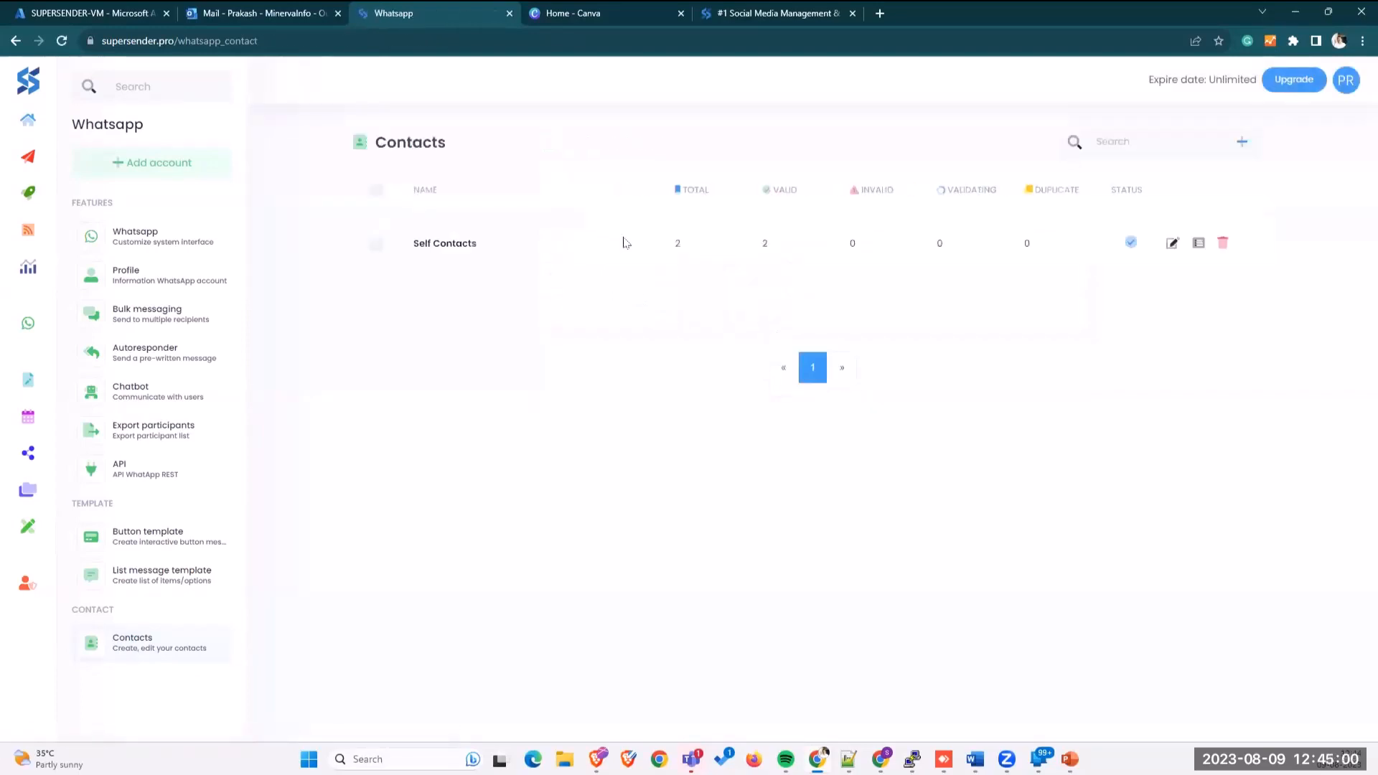
Step: Point out the TOTAL, INVALID and DUPLICATE counts, then go to Bulk messaging
{"action": "left_click_drag", "start_coordinate": [709, 190], "coordinate": [797, 190]}
{"action": "left_click_drag", "start_coordinate": [905, 193], "coordinate": [815, 194]}
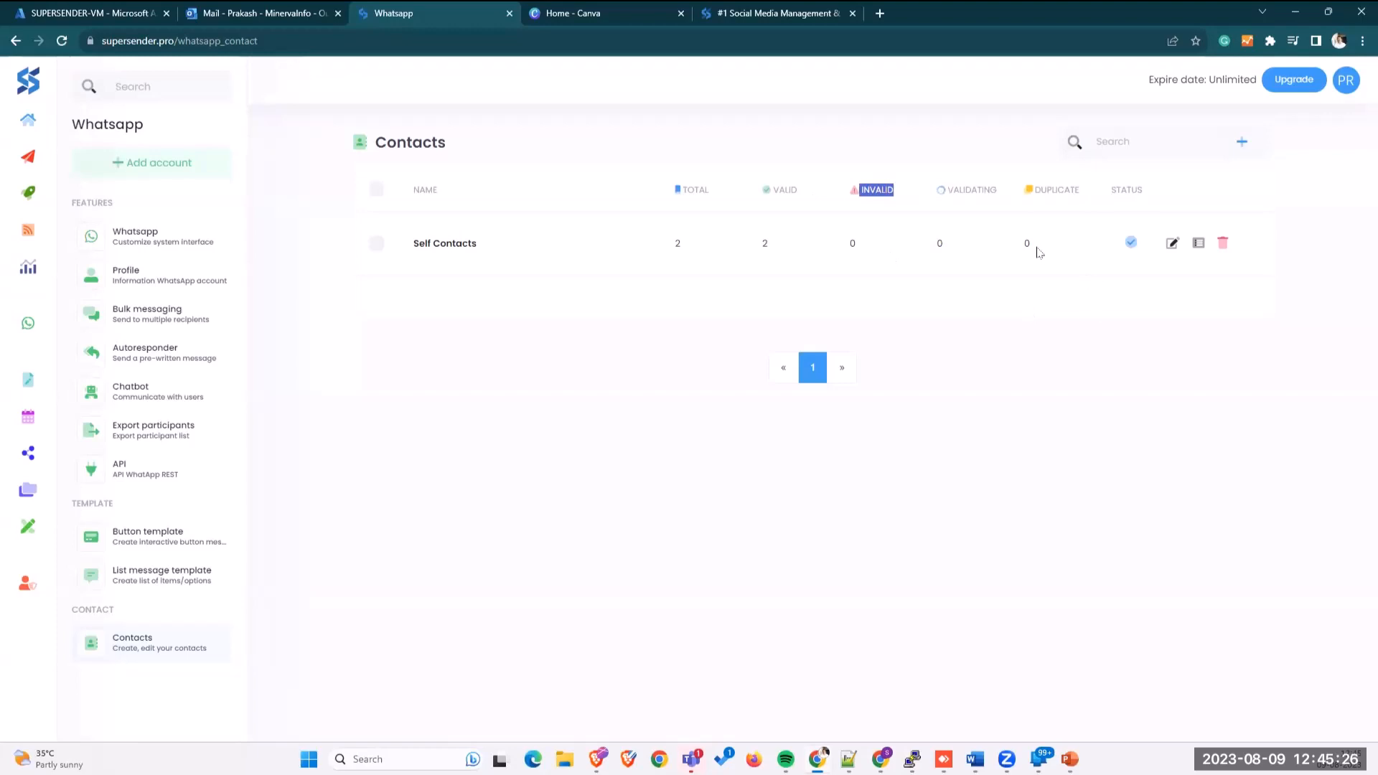
{"action": "left_click_drag", "start_coordinate": [1036, 247], "coordinate": [1012, 246]}
{"action": "left_click", "coordinate": [161, 324]}
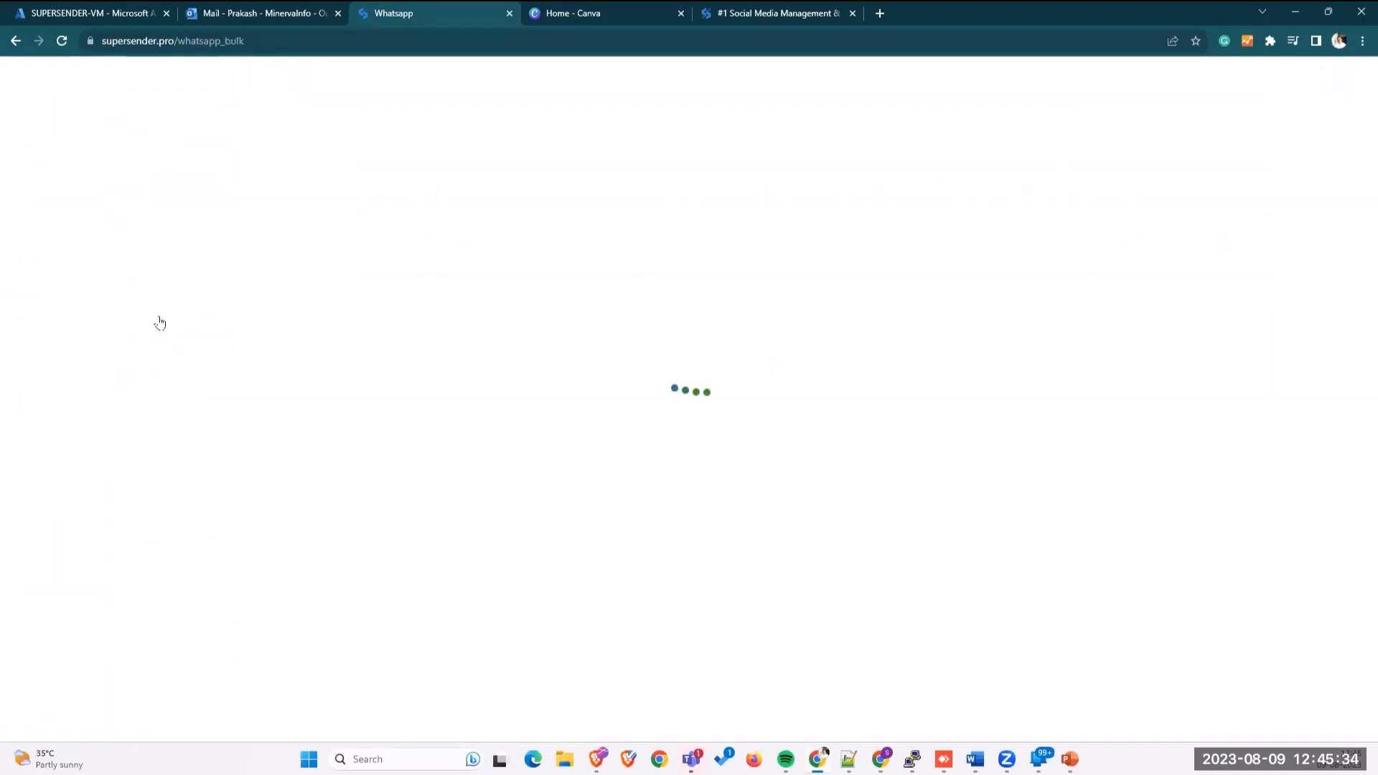
Step: Create a new bulk messaging campaign and bring up its list of WhatsApp sender profiles
{"action": "left_click", "coordinate": [1197, 150]}
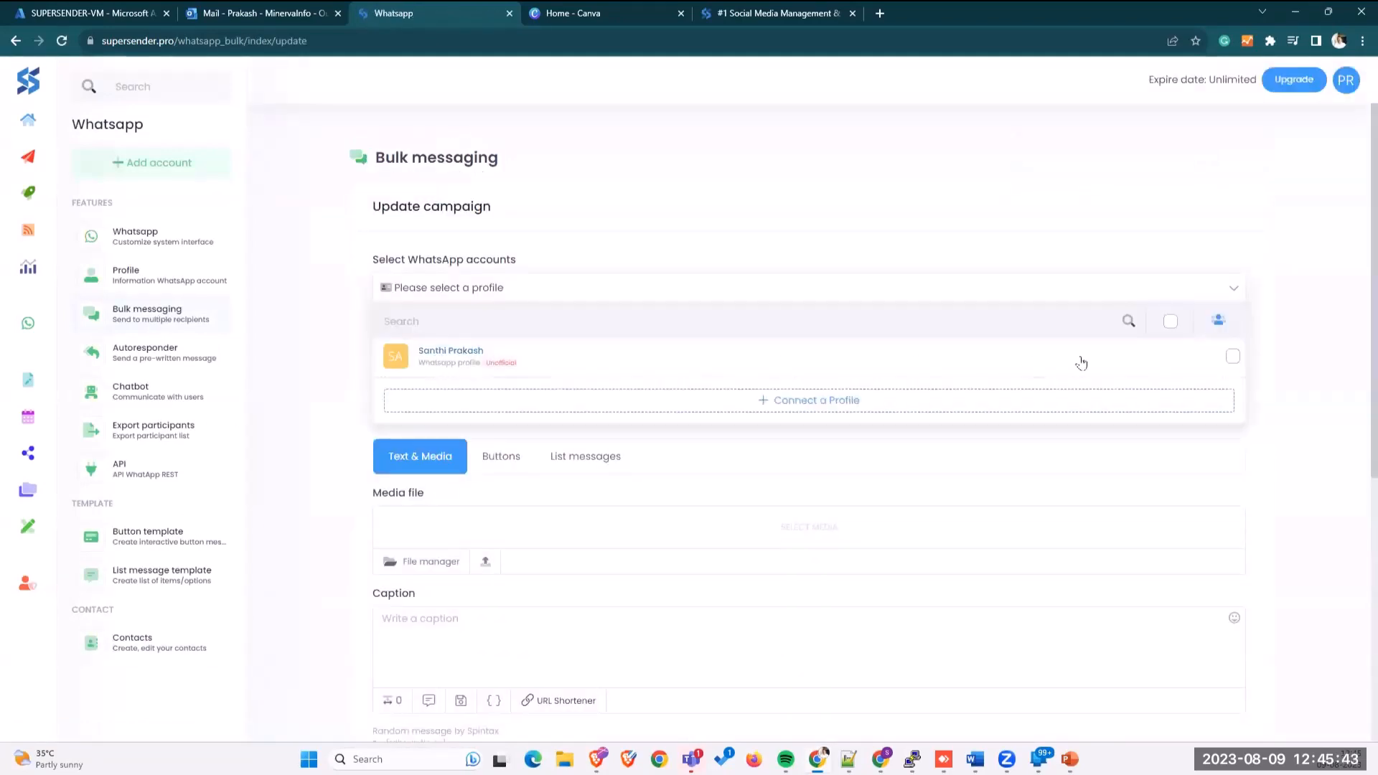
{"action": "left_click", "coordinate": [332, 436]}
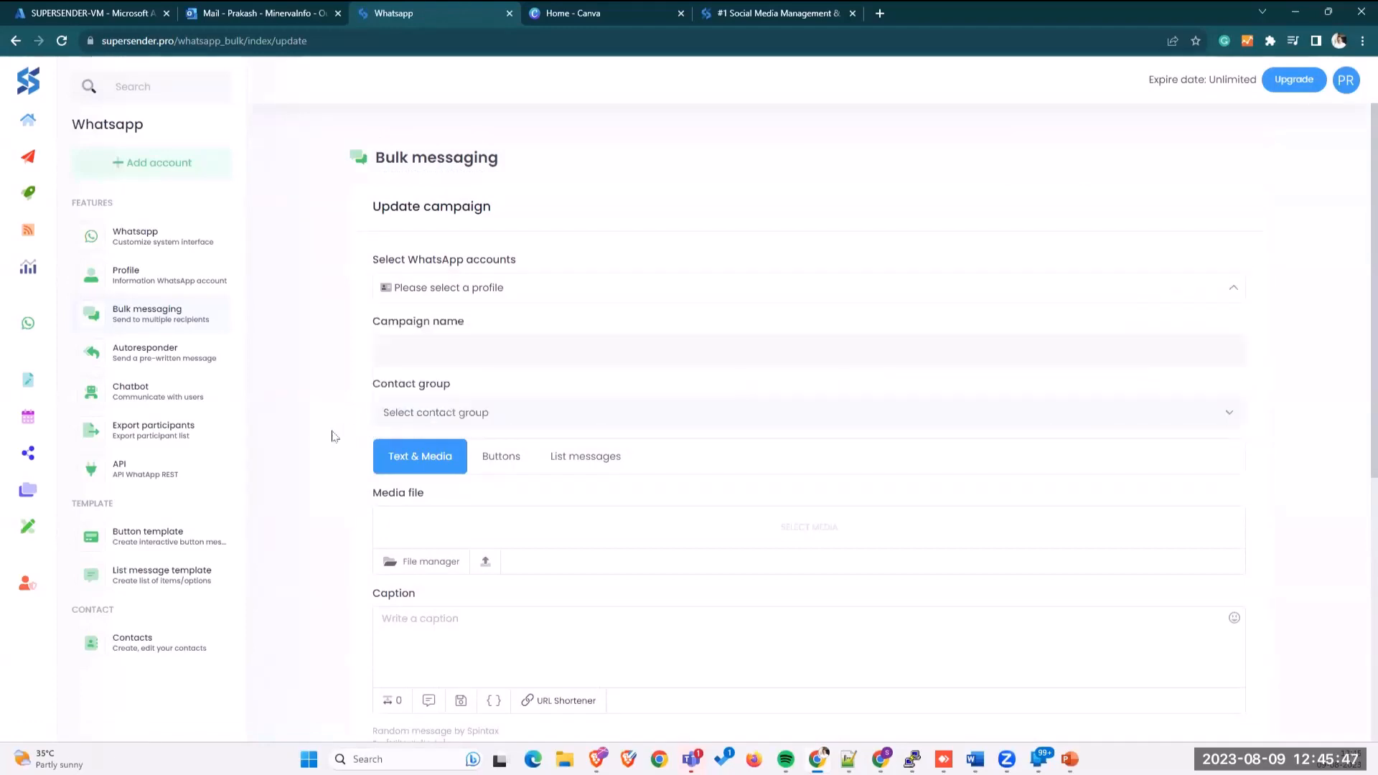
{"action": "left_click", "coordinate": [534, 295]}
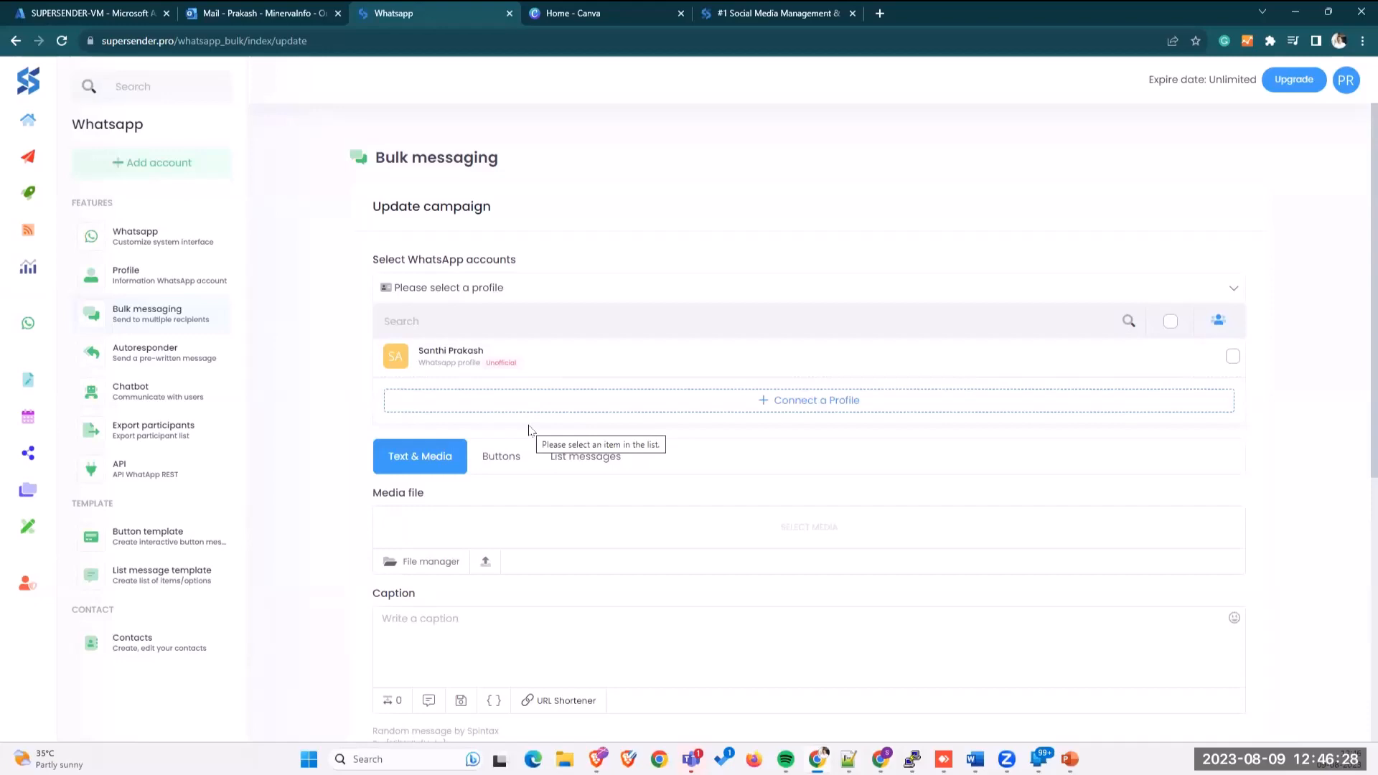
Step: Select the connected WhatsApp profile, name the campaign 'Test', and choose the Self Contacts group
{"action": "left_click", "coordinate": [1232, 357]}
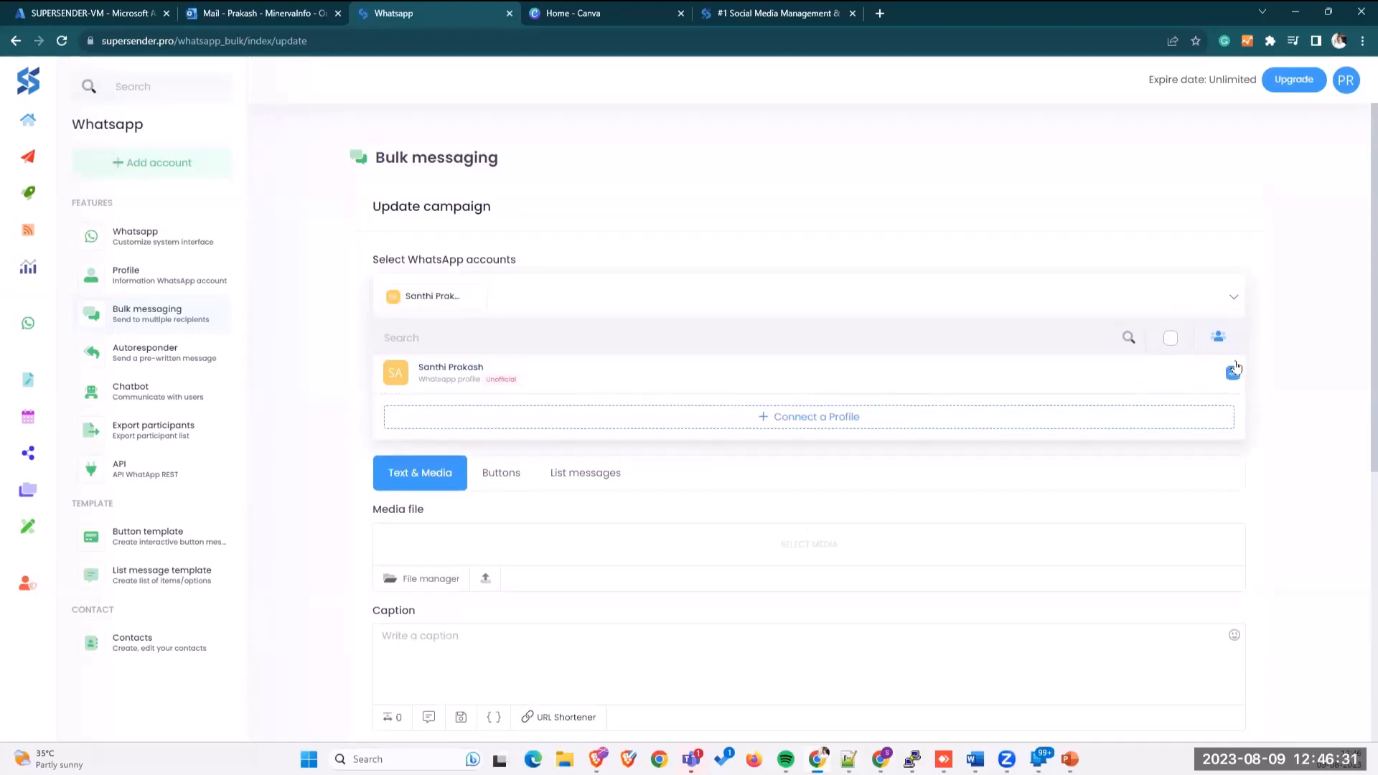
{"action": "left_click", "coordinate": [279, 536]}
{"action": "left_click", "coordinate": [450, 371]}
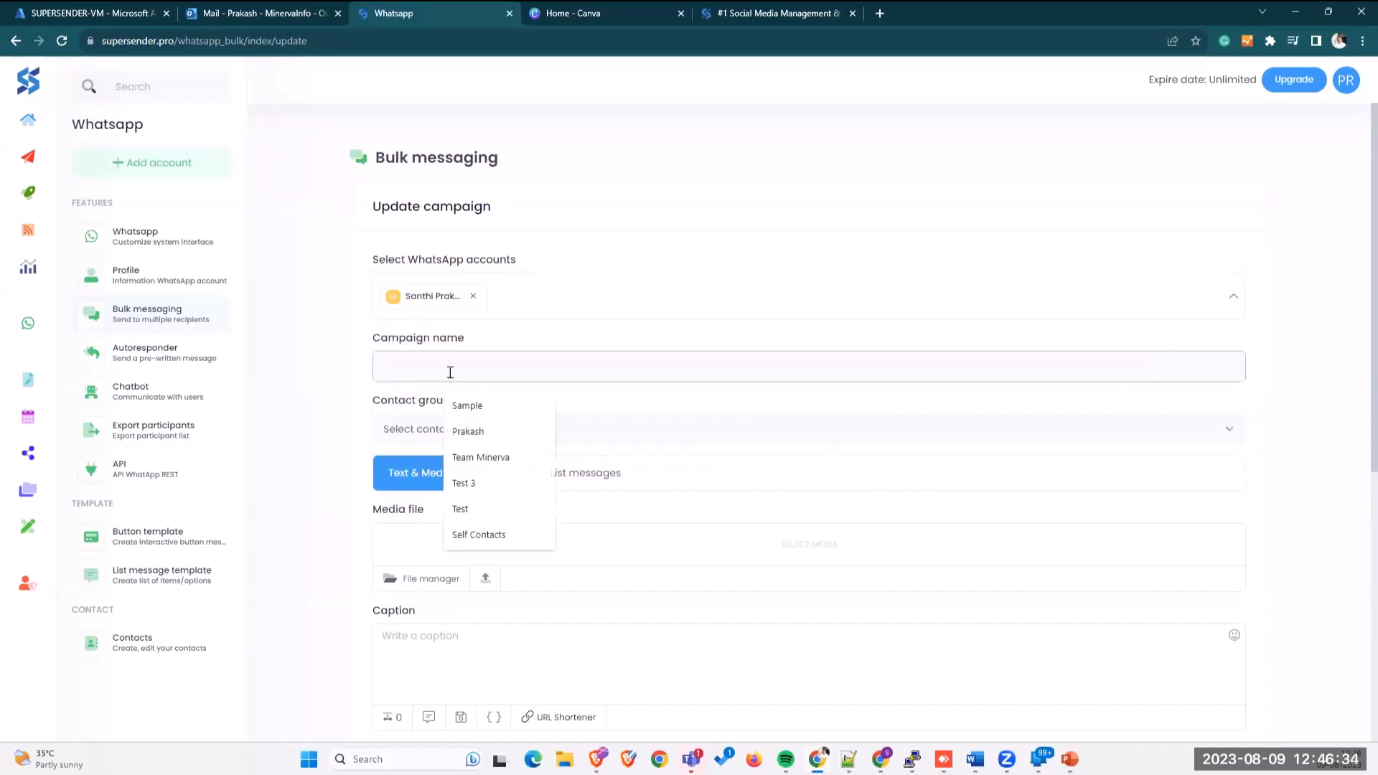
{"action": "type", "text": "Test"}
{"action": "left_click", "coordinate": [298, 446]}
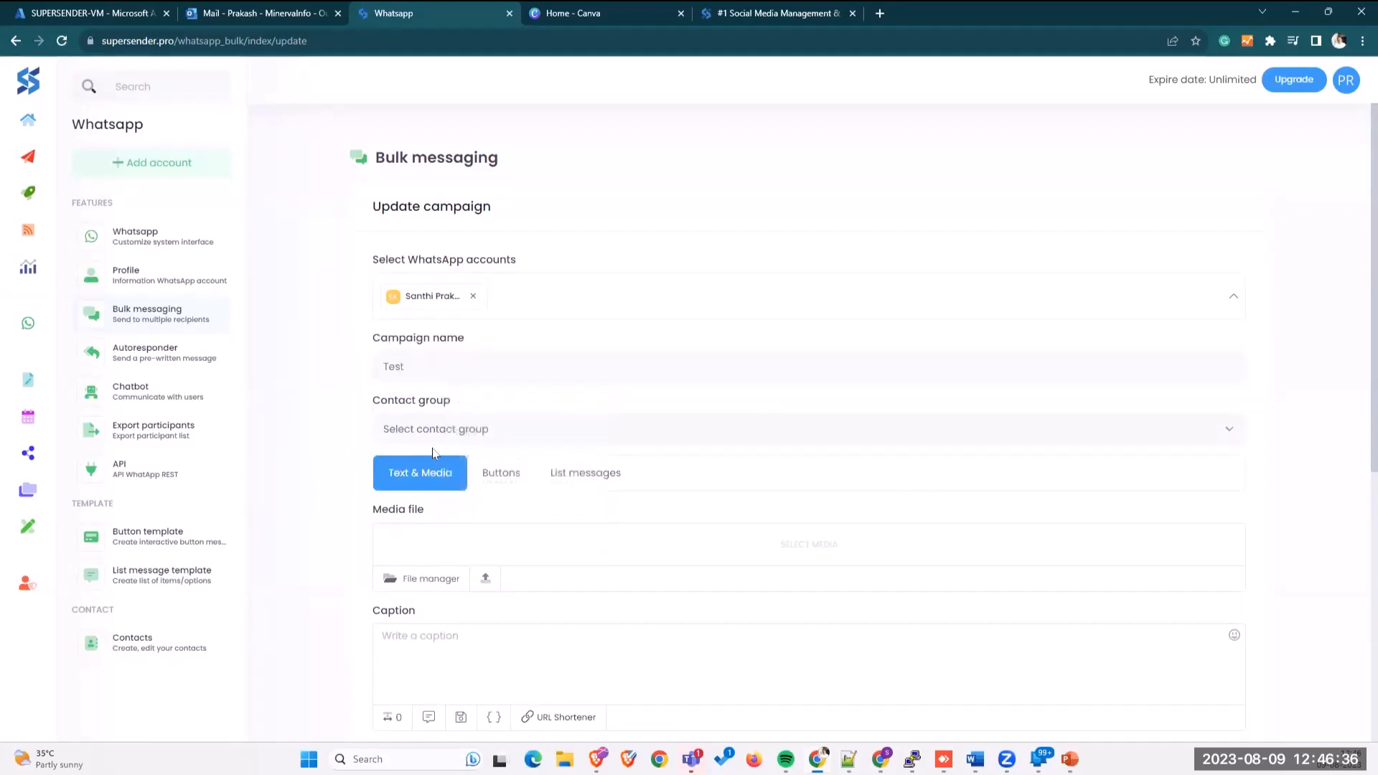
{"action": "left_click", "coordinate": [440, 432]}
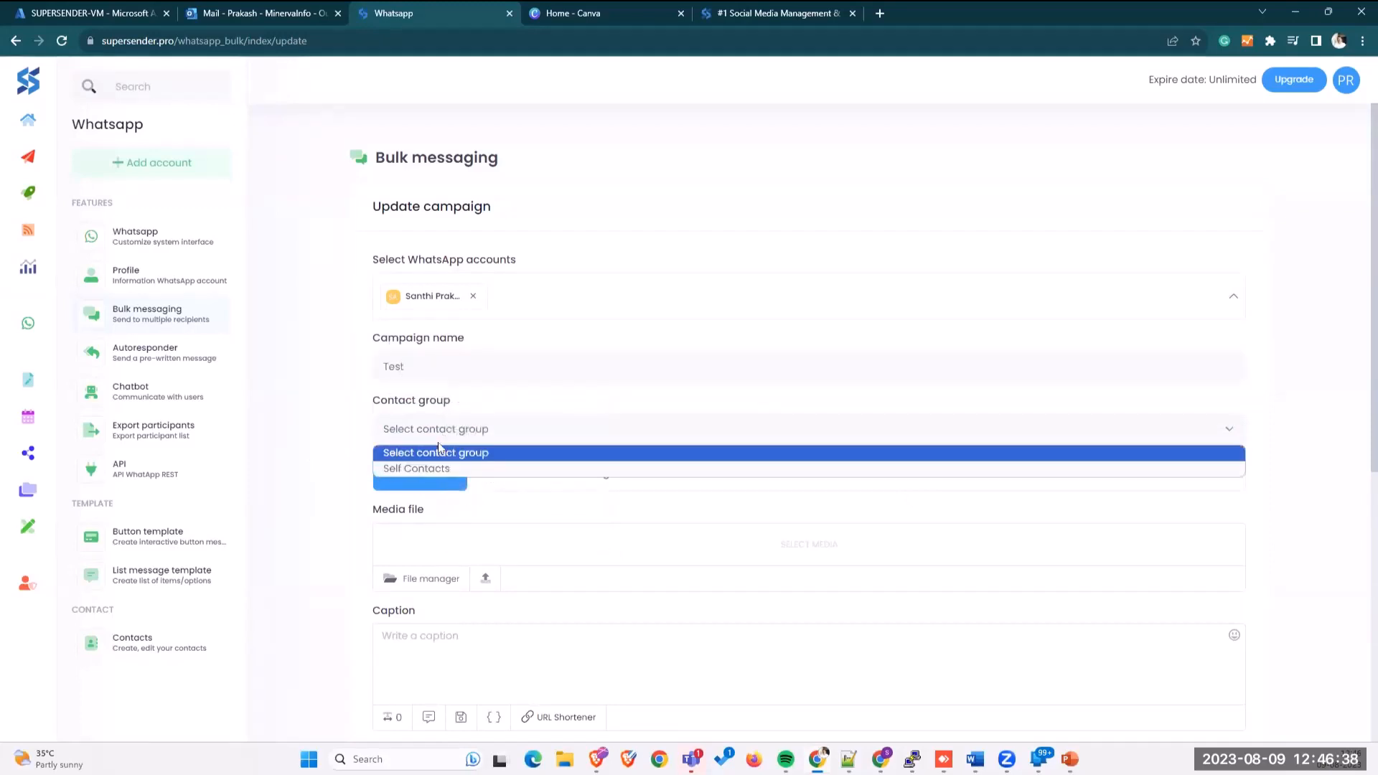
{"action": "left_click", "coordinate": [439, 468]}
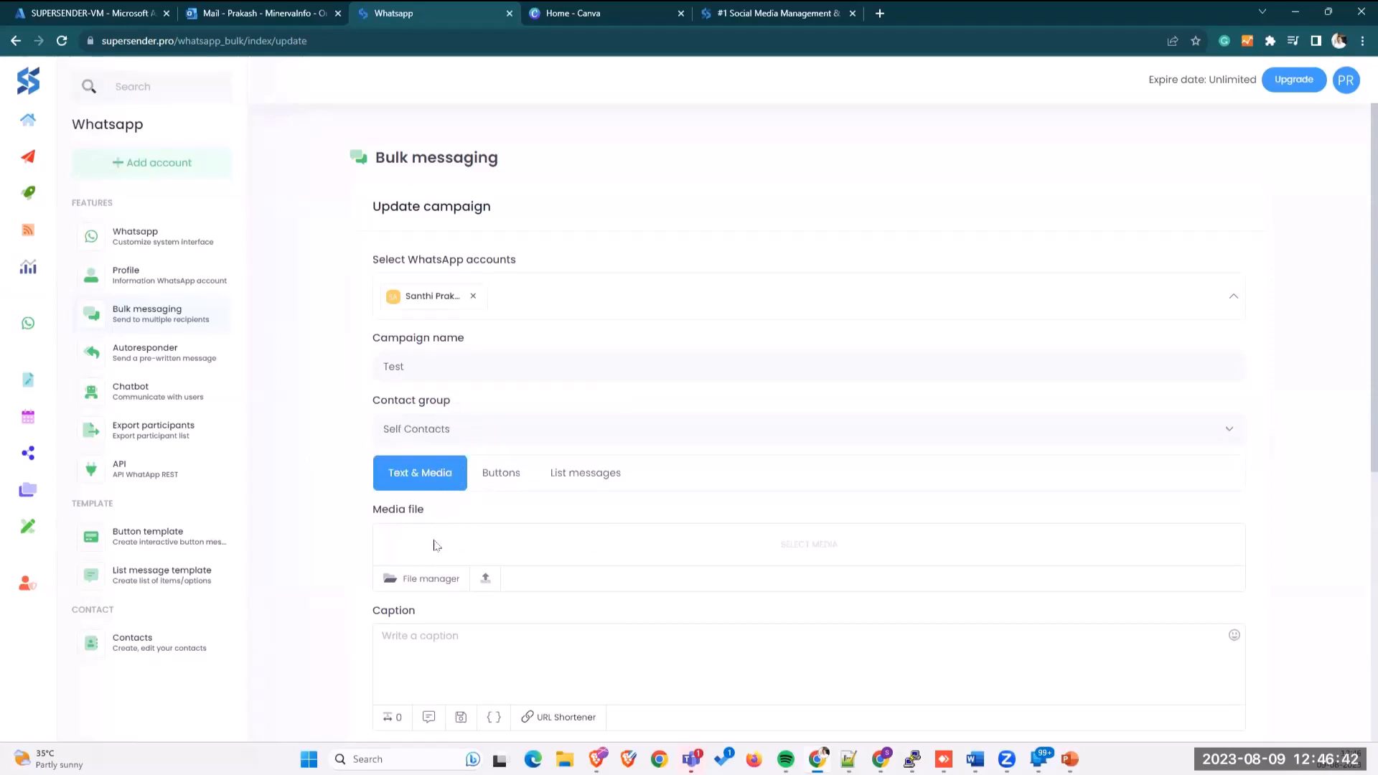
{"action": "scroll", "coordinate": [435, 540], "scroll_direction": "down", "scroll_amount": 2}
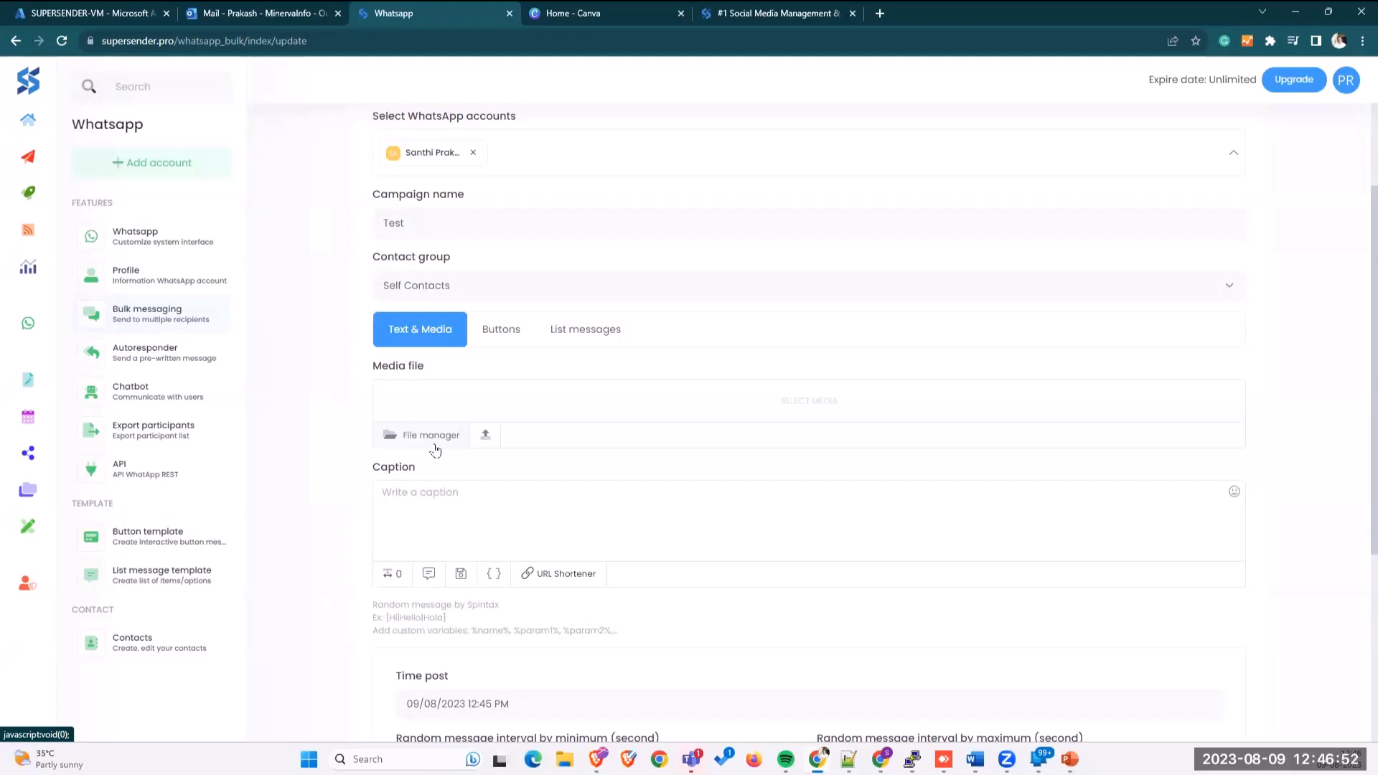
Step: Write the spintax greeting {Hi|Hello} in the campaign caption
{"action": "left_click", "coordinate": [431, 544]}
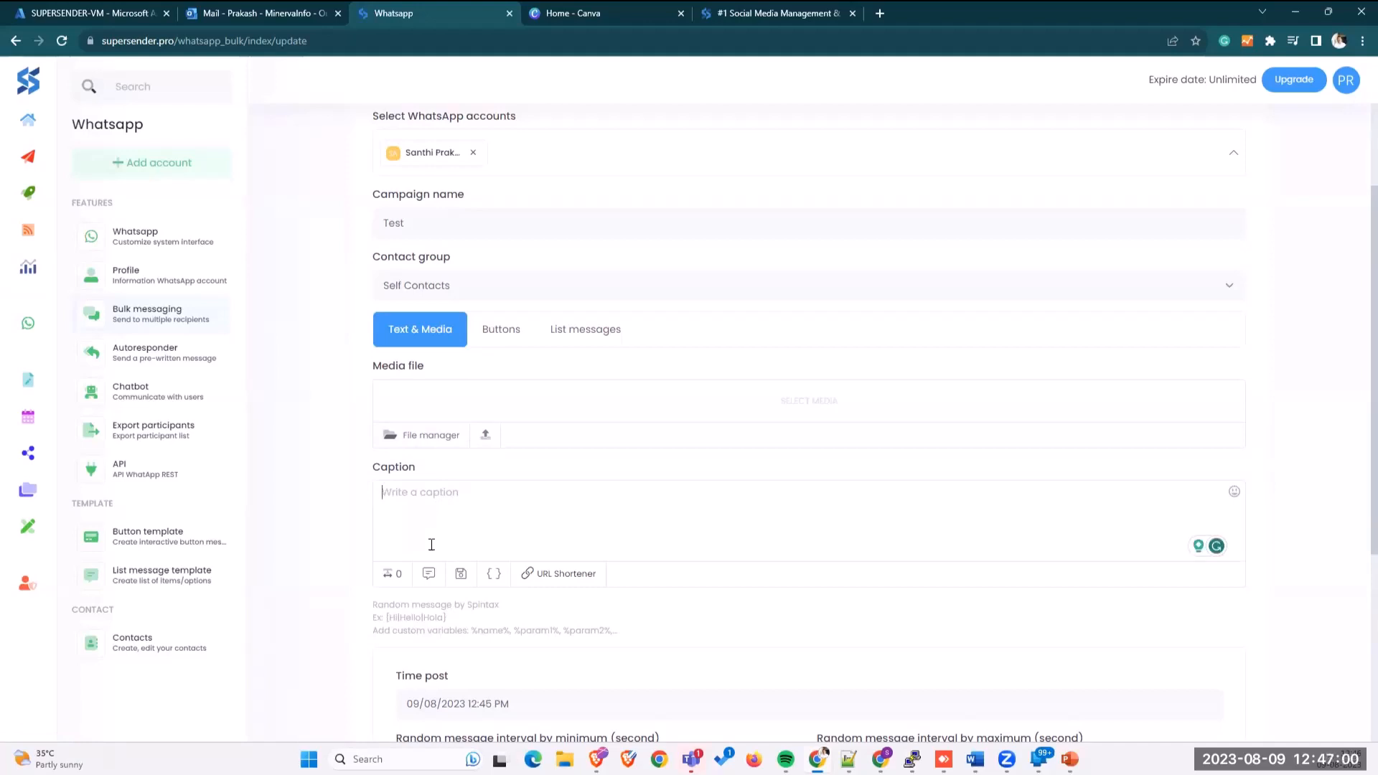
{"action": "type", "text": "Hi"}
{"action": "type", "text": ","}
{"action": "key", "text": "BackSpace"}
{"action": "key", "text": "BackSpace"}
{"action": "key", "text": "BackSpace"}
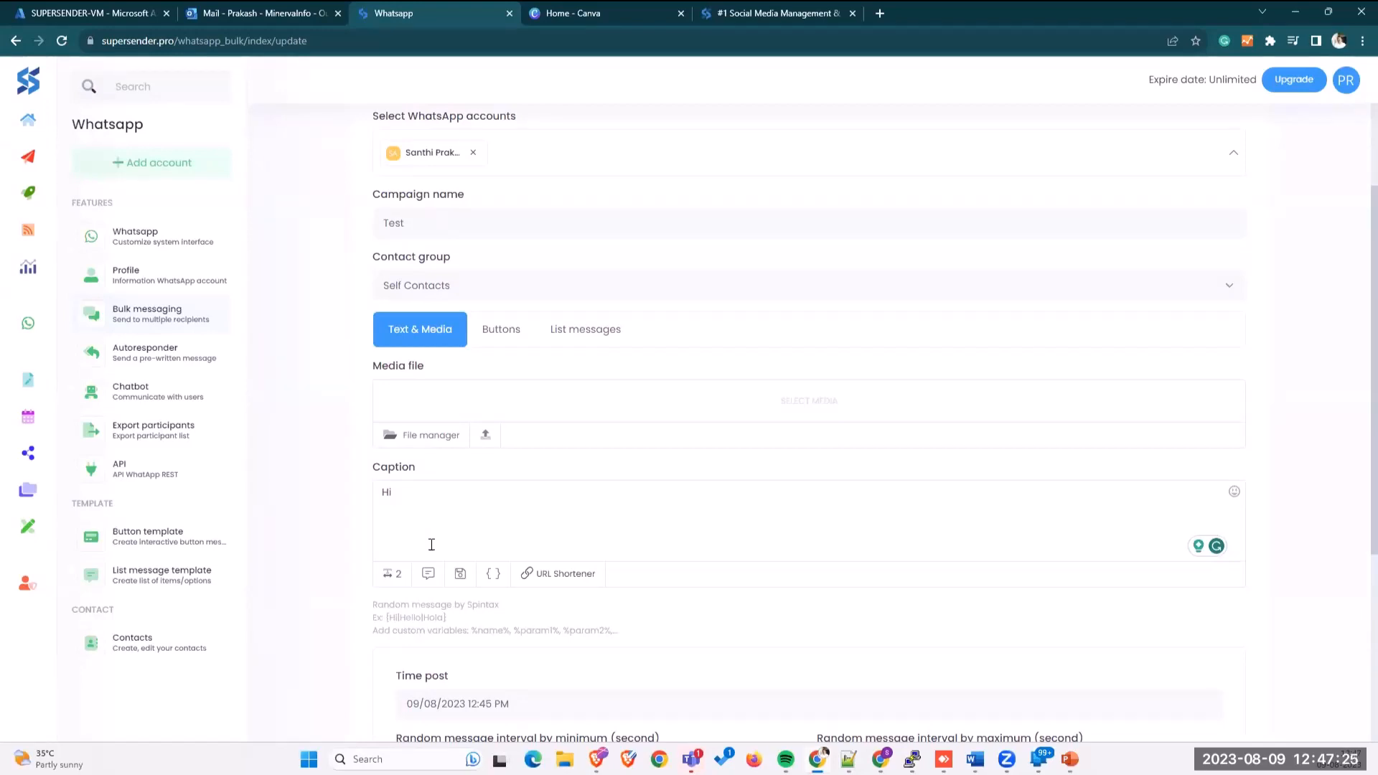
{"action": "key", "text": "Home"}
{"action": "type", "text": "{"}
{"action": "type", "text": "|"}
{"action": "left_click_drag", "start_coordinate": [448, 618], "coordinate": [384, 618]}
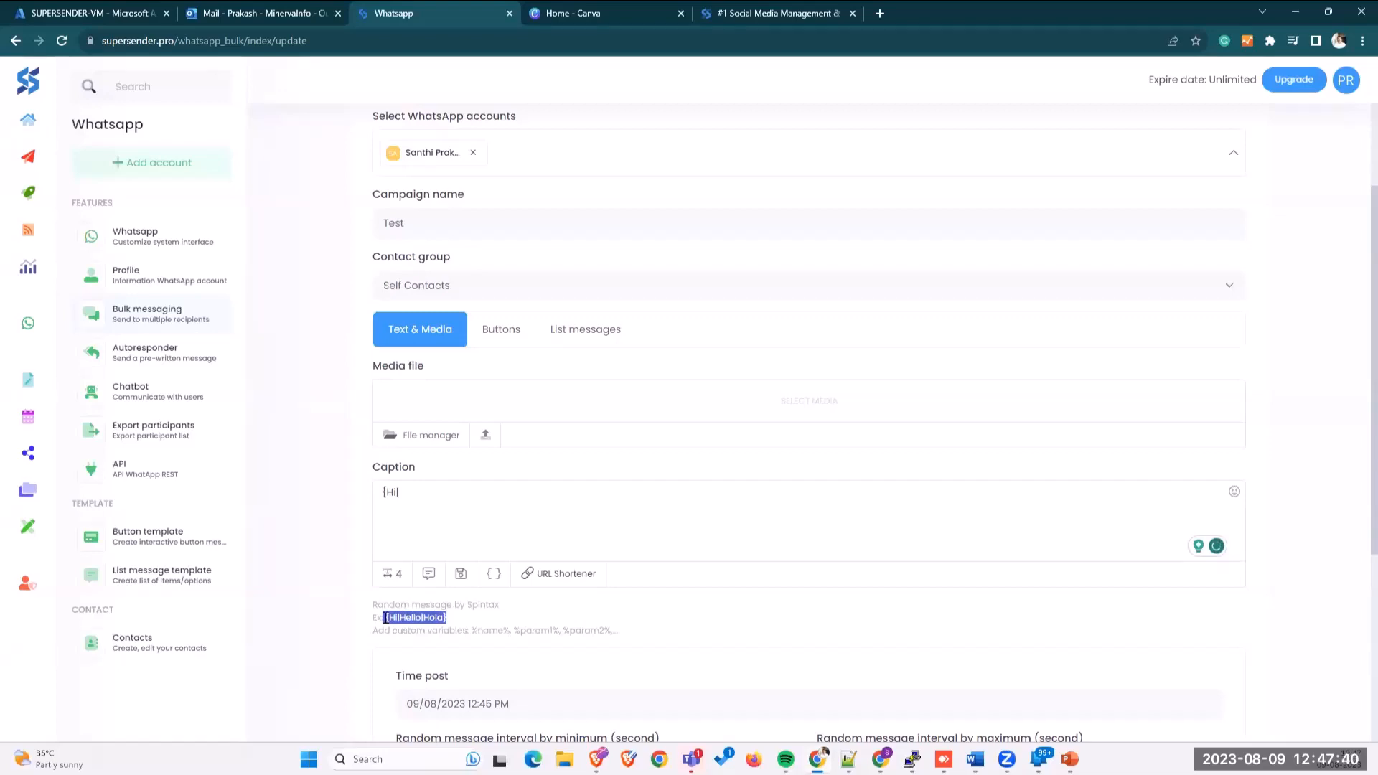
{"action": "left_click", "coordinate": [409, 491]}
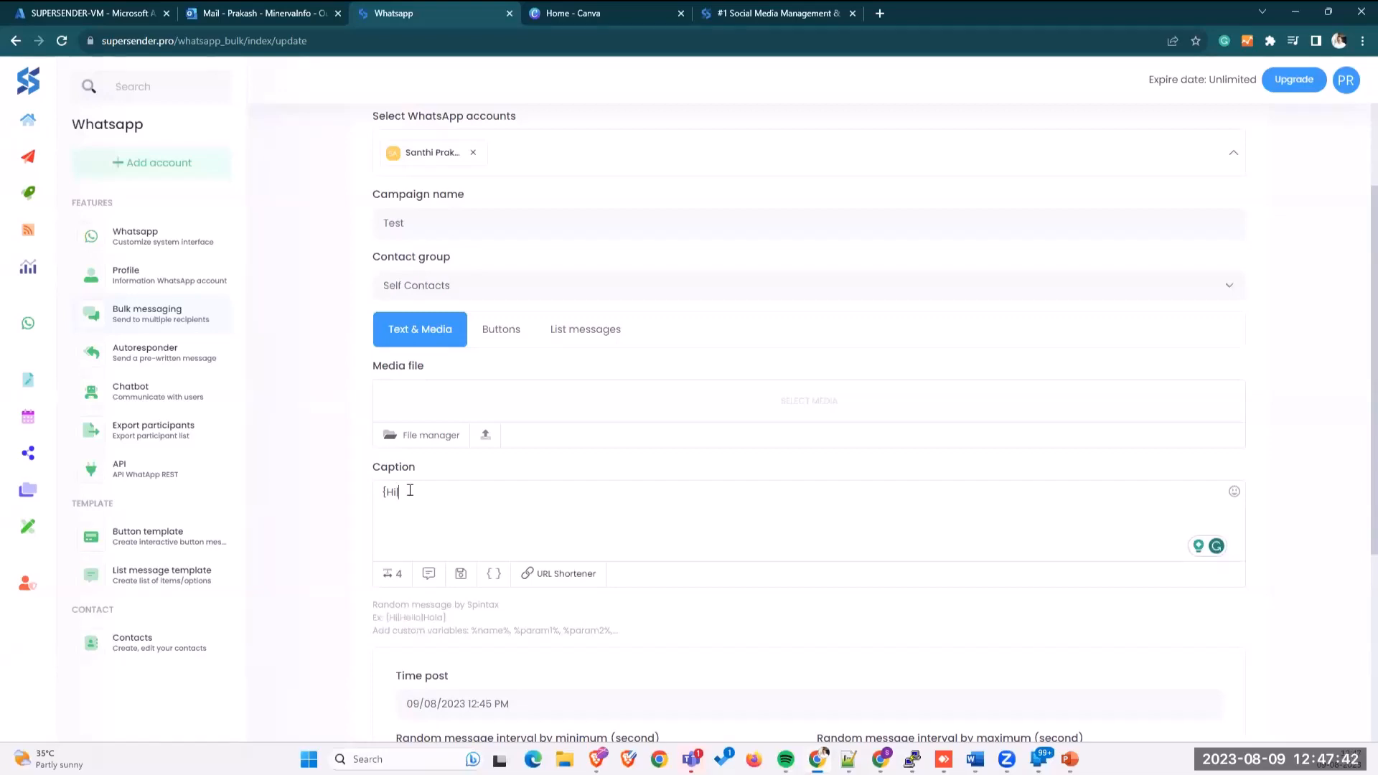
{"action": "type", "text": "Hello}"}
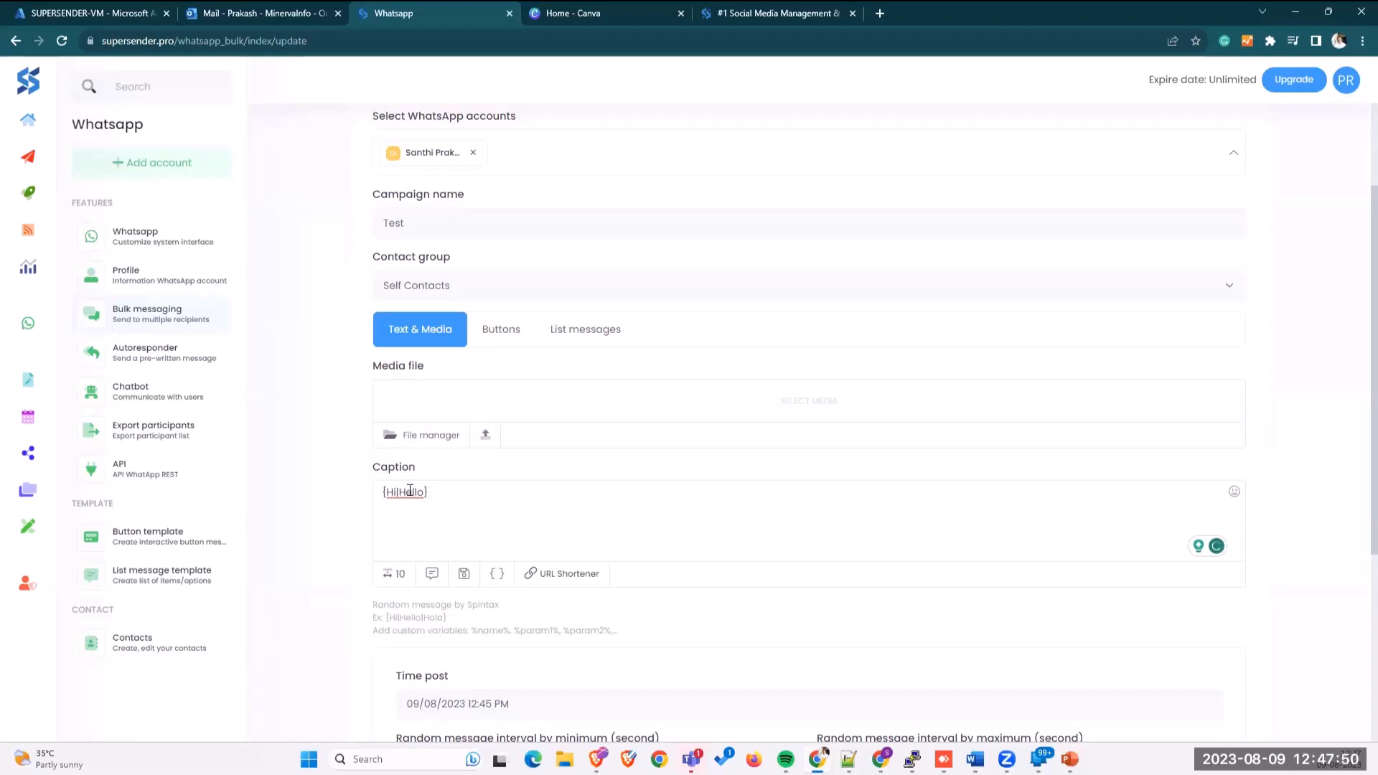
Step: Wrap the greeting in asterisks for bold, add a comma, and start a new line
{"action": "key", "text": "Home"}
{"action": "type", "text": "*"}
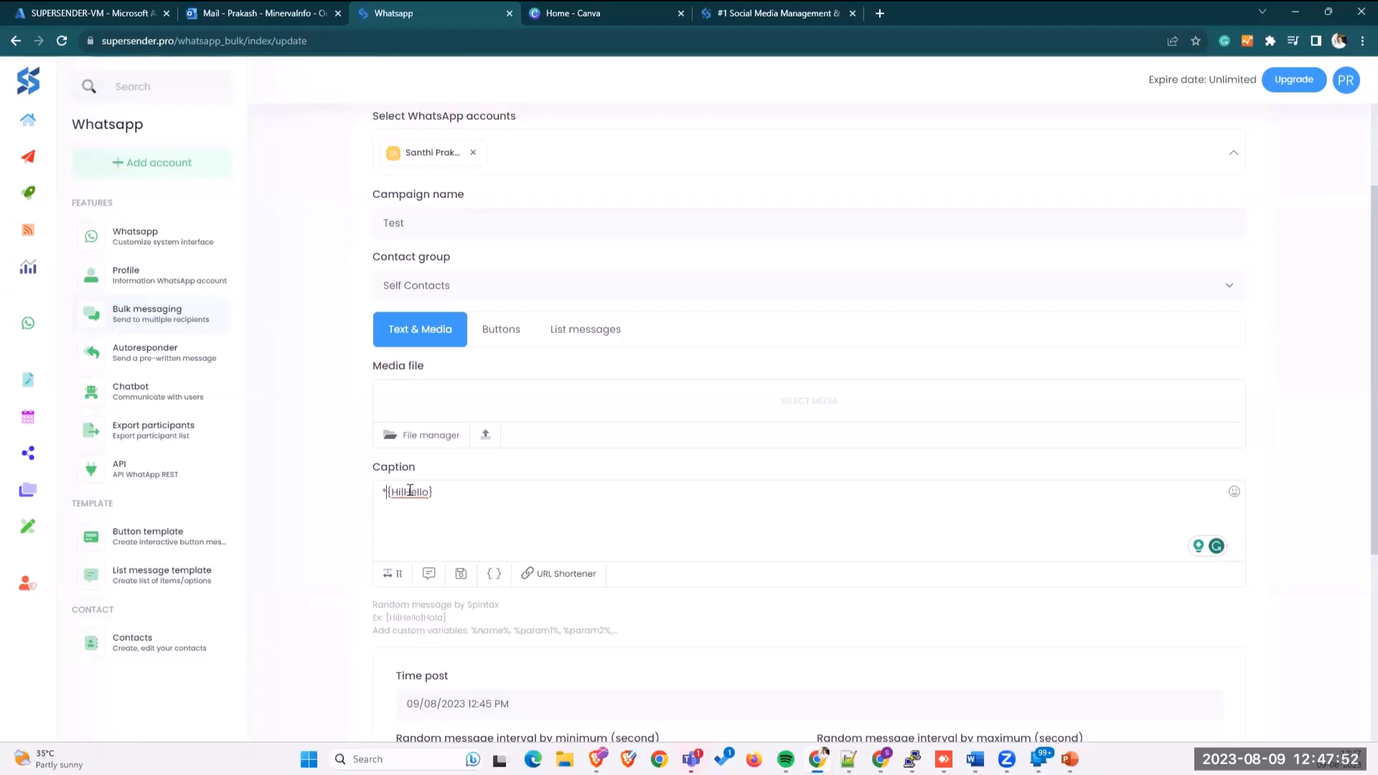
{"action": "key", "text": "End"}
{"action": "type", "text": "*"}
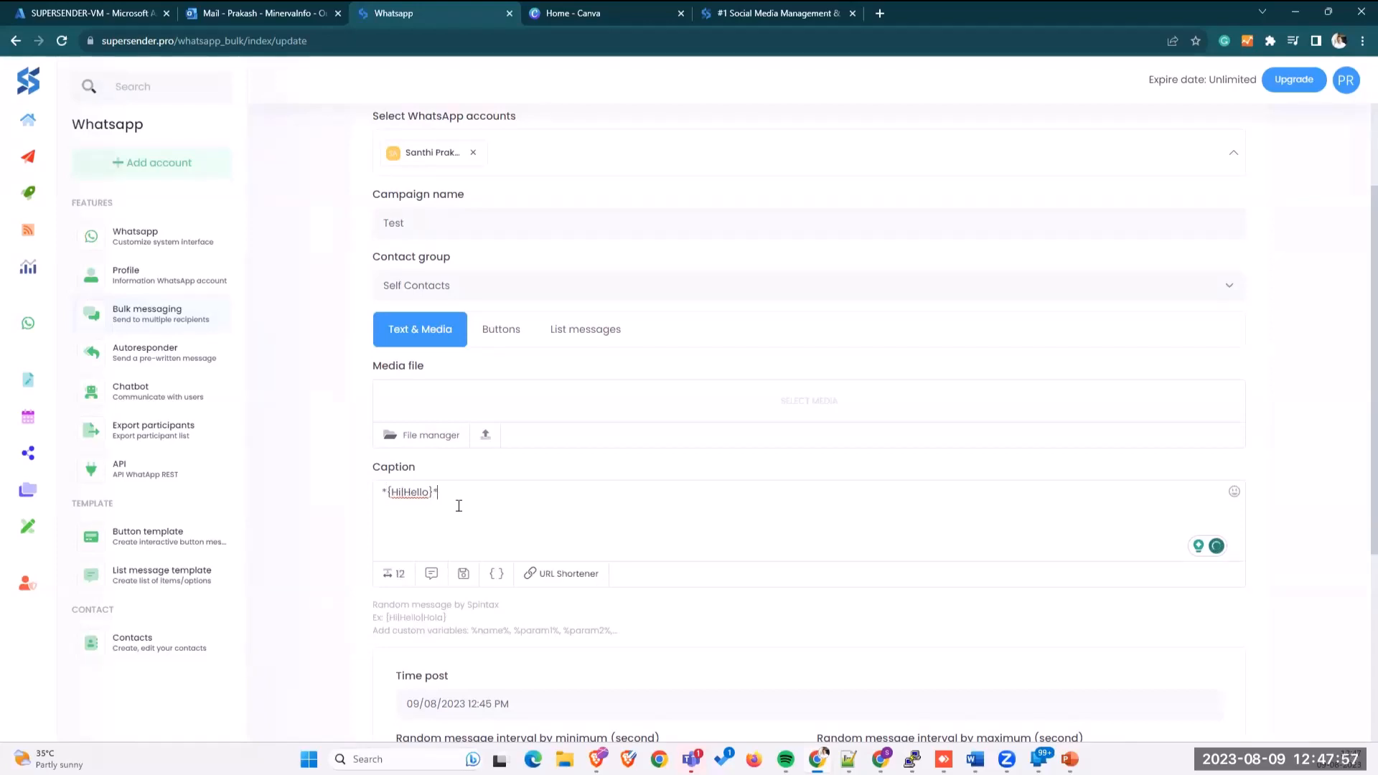
{"action": "type", "text": ","}
{"action": "key", "text": "Return"}
{"action": "key", "text": "Return"}
{"action": "mouse_move", "coordinate": [53, 591]}
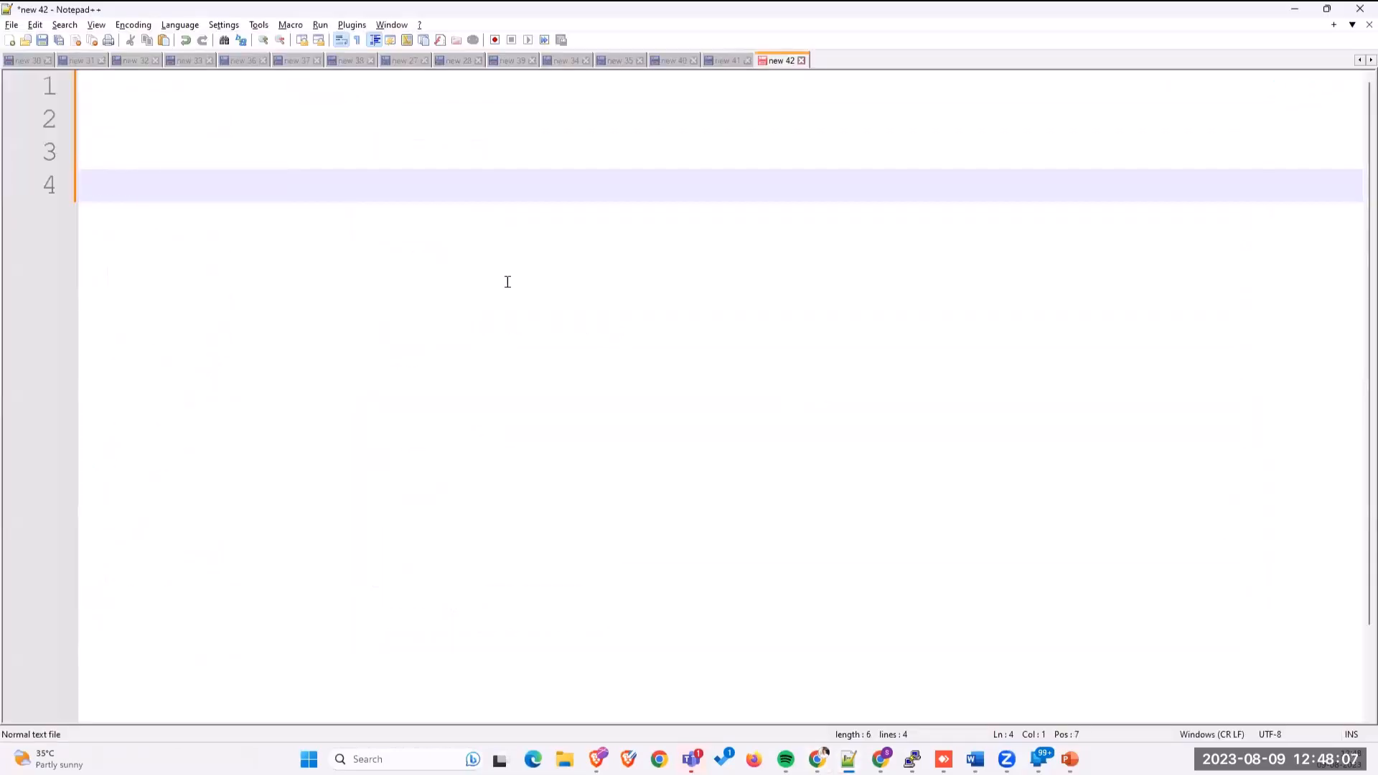
Step: Type 'Number, Name, Standard, Percenate' on line 4 in Notepad++, fixing typos, then return to Chrome
{"action": "type", "text": "Number, Cont"}
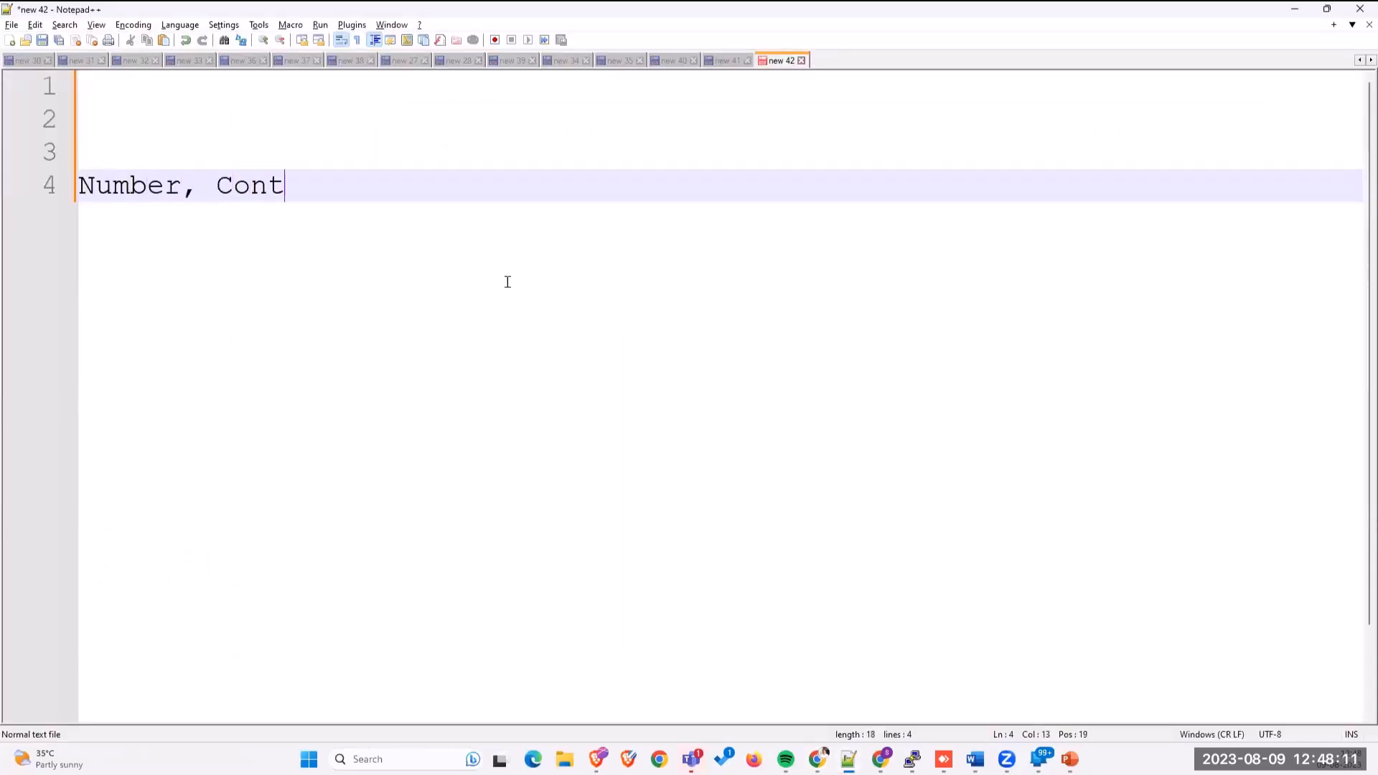
{"action": "key", "text": "BackSpace"}
{"action": "key", "text": "BackSpace"}
{"action": "key", "text": "BackSpace"}
{"action": "key", "text": "BackSpace"}
{"action": "type", "text": "Name"}
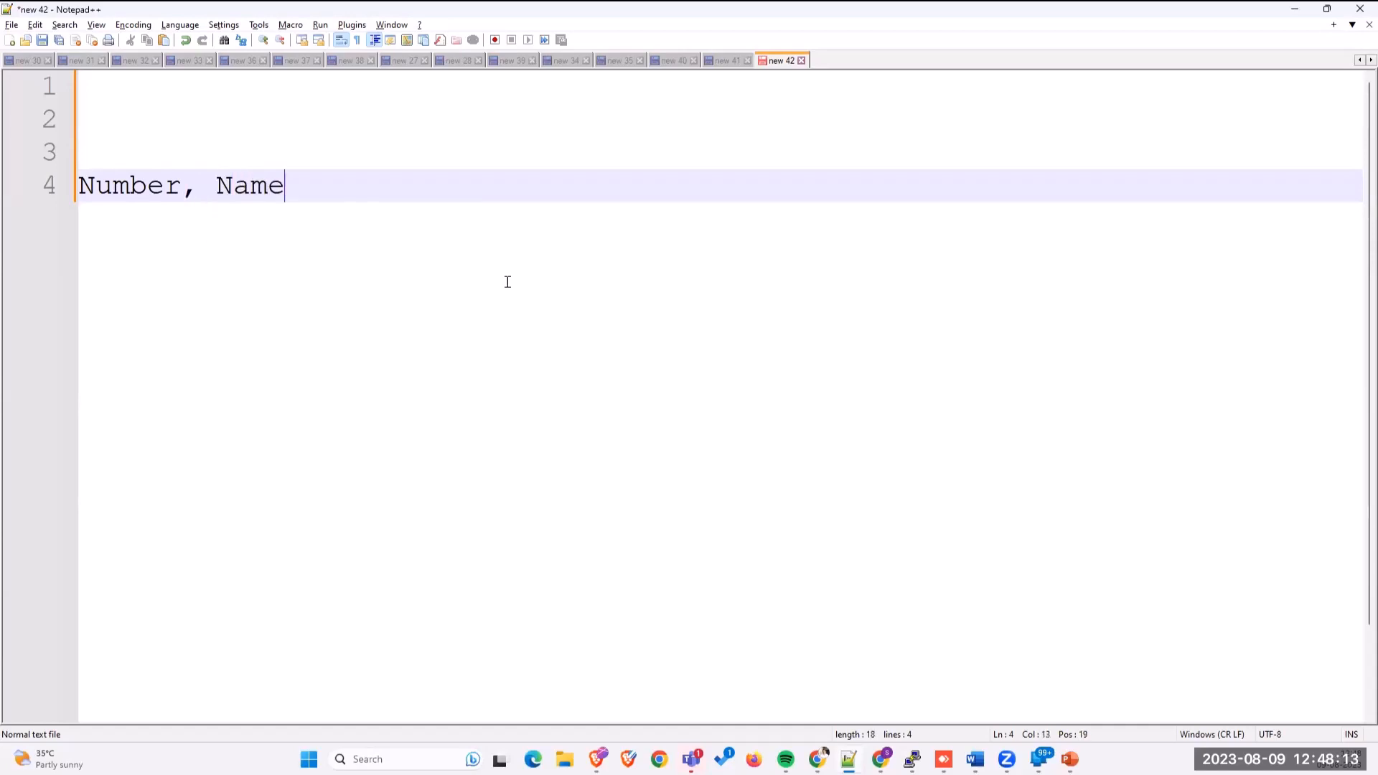
{"action": "type", "text": ", Standar"}
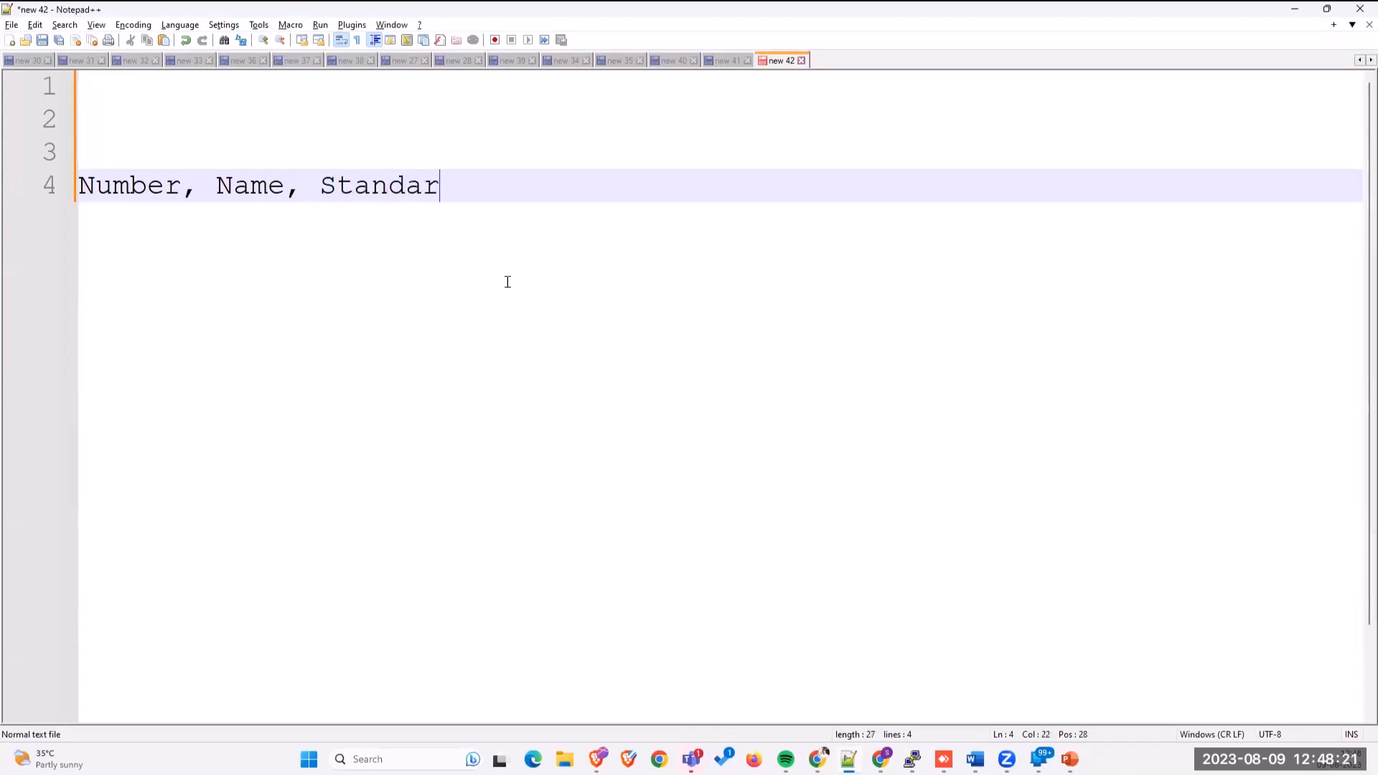
{"action": "type", "text": "d"}
{"action": "type", "text": "Percebt"}
{"action": "key", "text": "BackSpace"}
{"action": "key", "text": "BackSpace"}
{"action": "type", "text": "nate"}
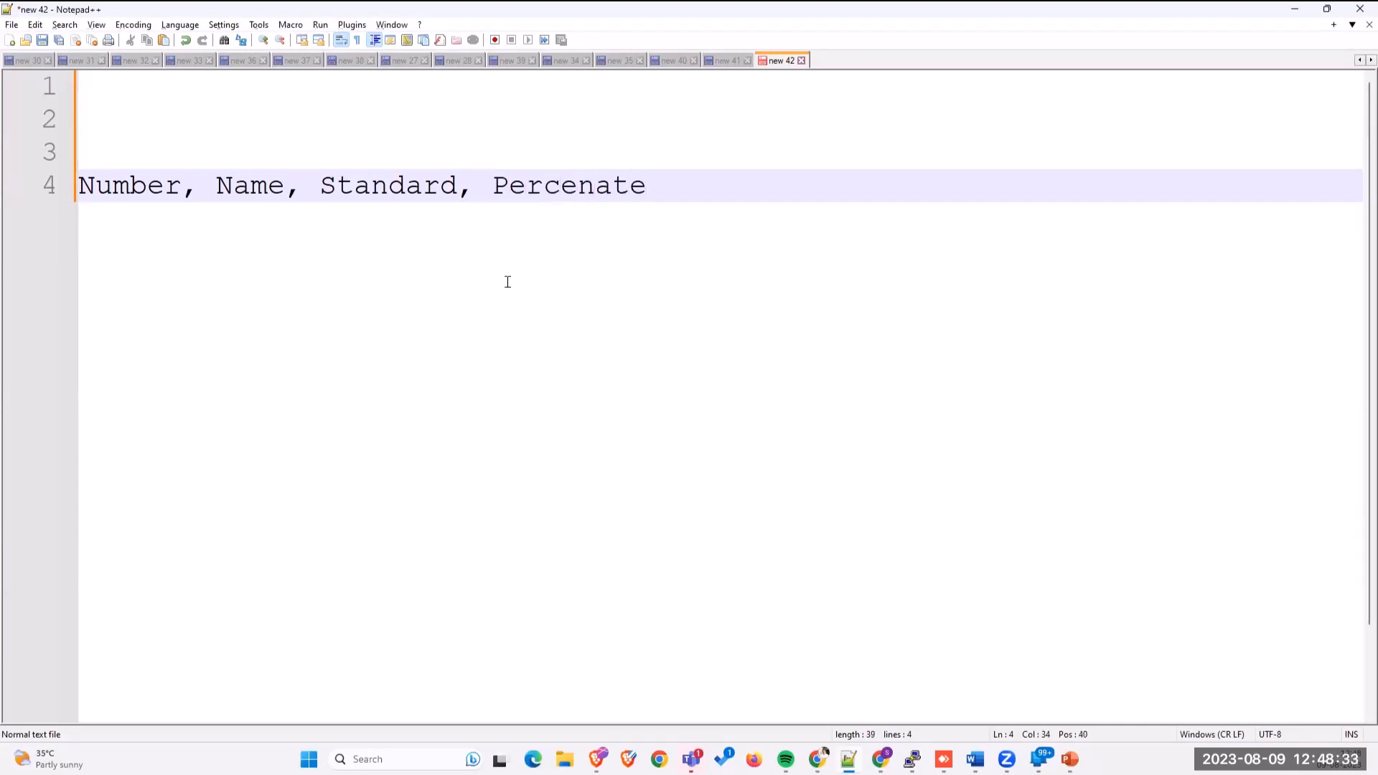
{"action": "key", "text": "alt+Tab"}
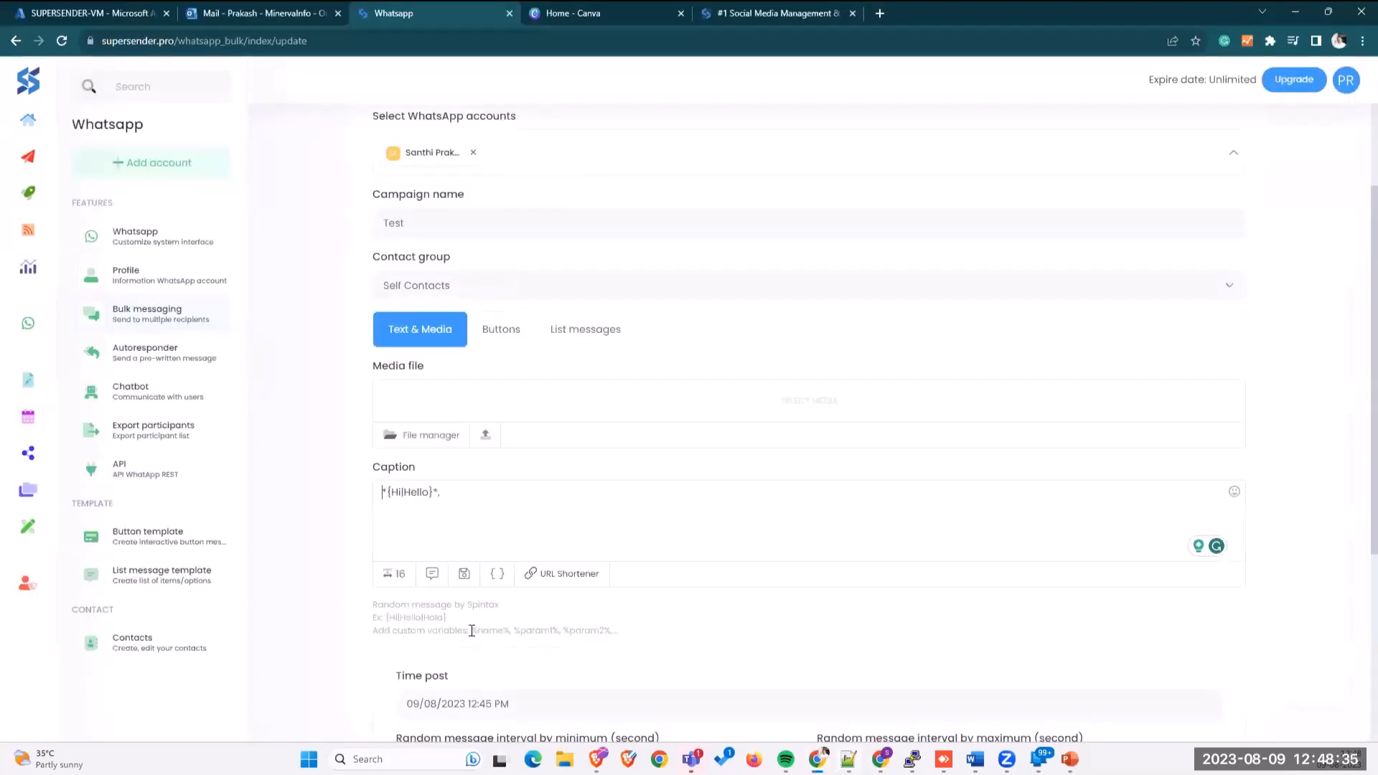
Step: Try adding the %Name% variable after the greeting, then delete it again
{"action": "left_click_drag", "start_coordinate": [471, 630], "coordinate": [542, 629]}
{"action": "left_click", "coordinate": [452, 501]}
{"action": "key", "text": "BackSpace"}
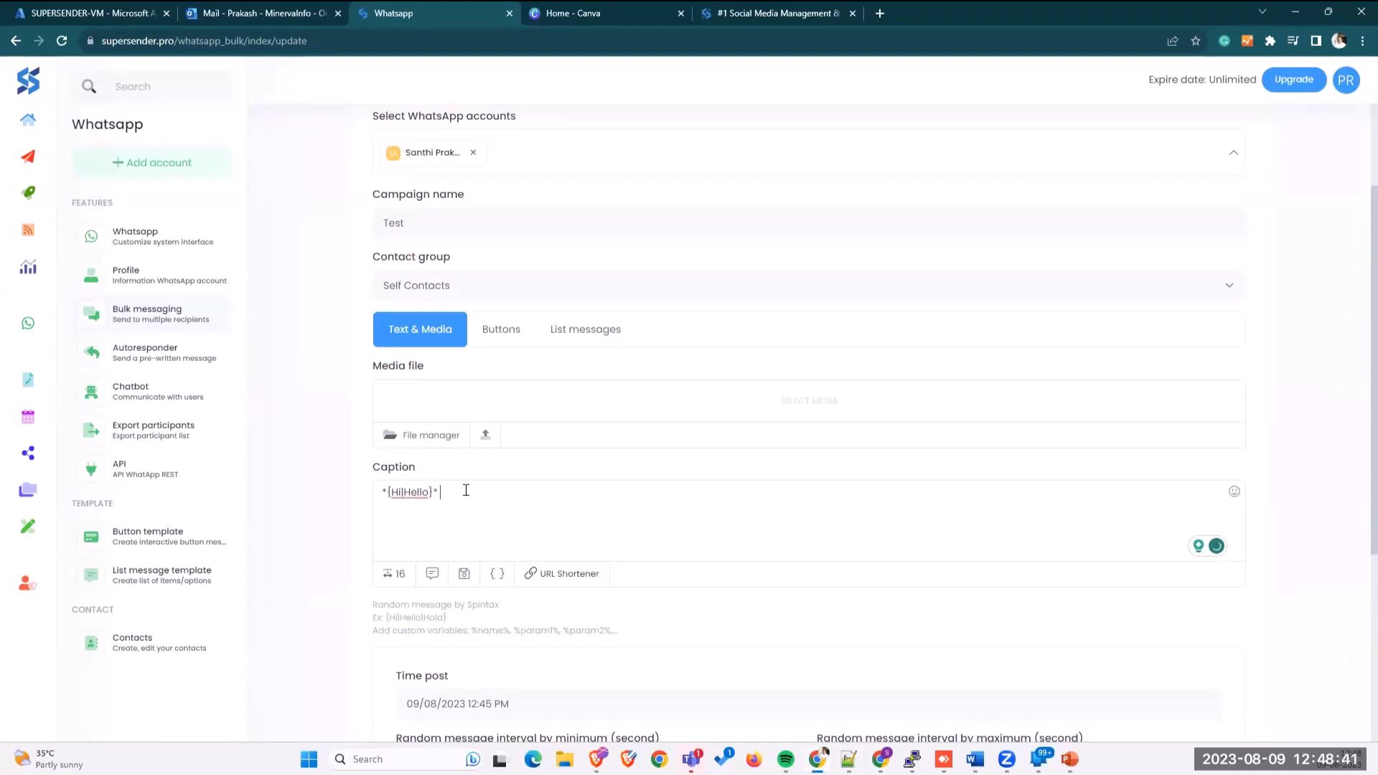
{"action": "type", "text": "%Name%"}
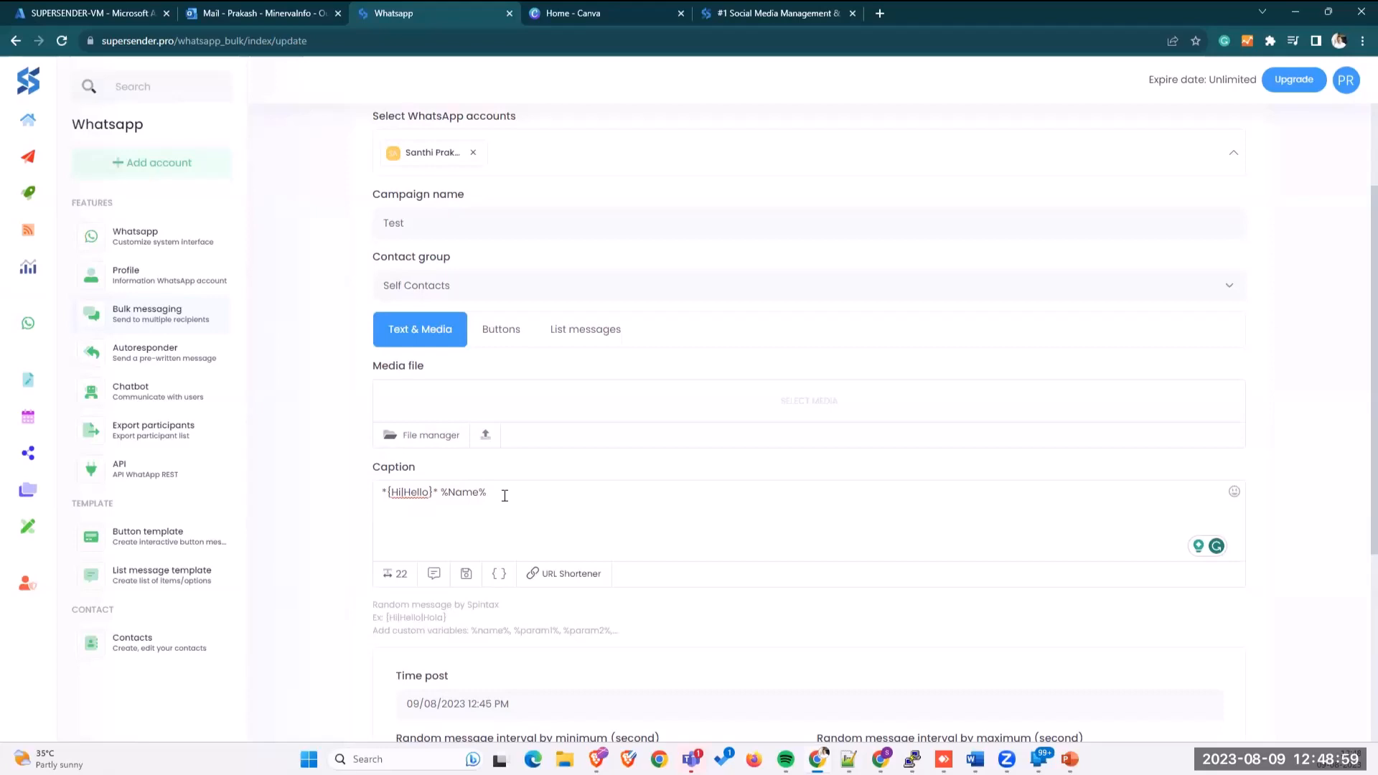
{"action": "left_click_drag", "start_coordinate": [504, 495], "coordinate": [373, 495]}
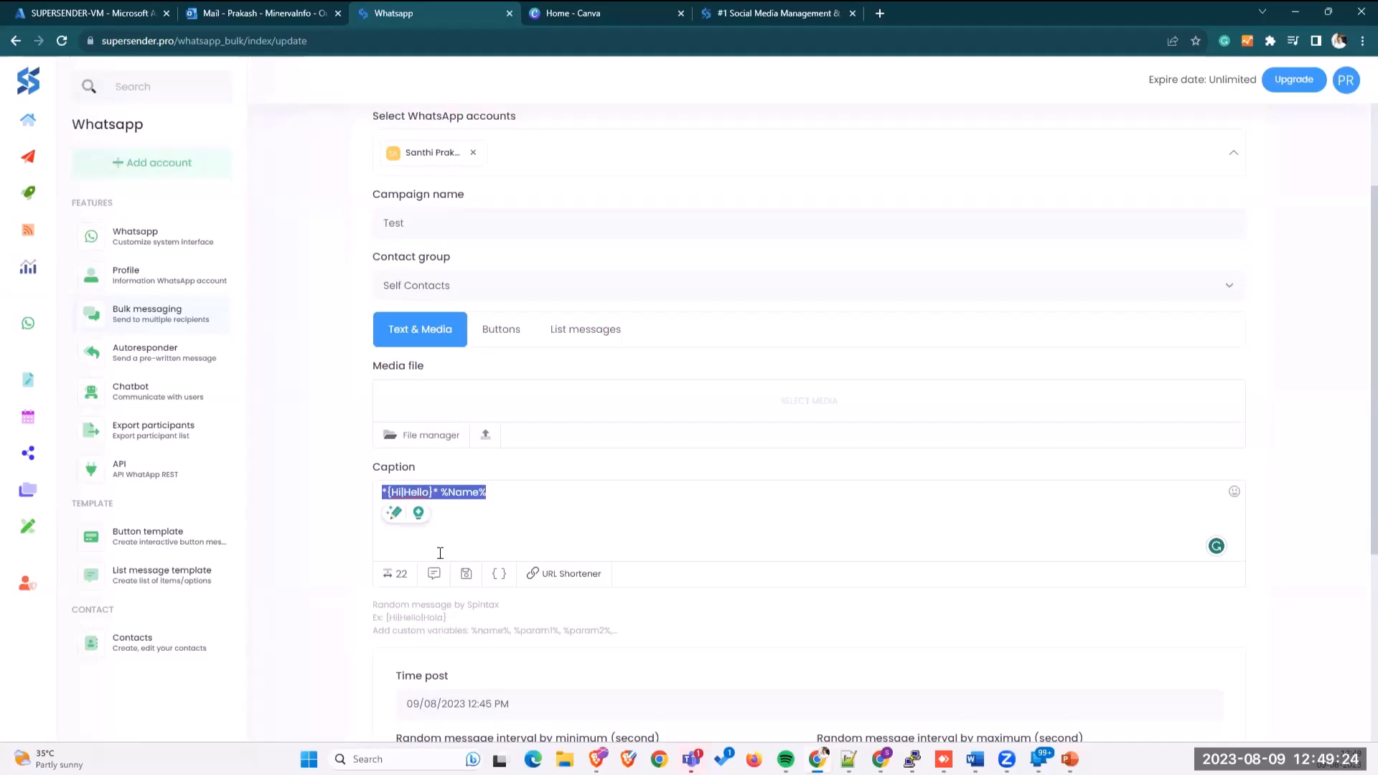
{"action": "left_click", "coordinate": [506, 502]}
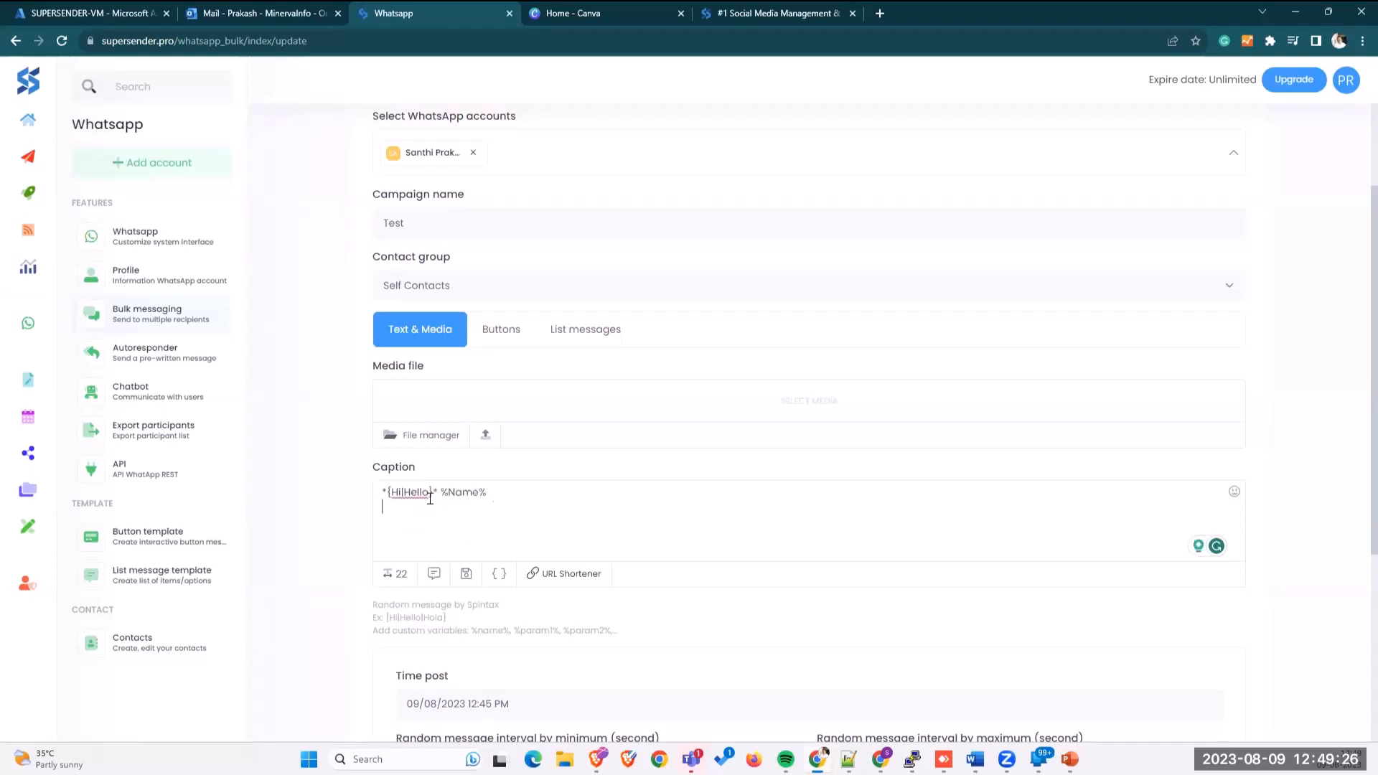
{"action": "mouse_move", "coordinate": [437, 498]}
{"action": "left_mouse_down"}
{"action": "mouse_move", "coordinate": [409, 496]}
{"action": "mouse_move", "coordinate": [486, 496]}
{"action": "mouse_move", "coordinate": [445, 494]}
{"action": "left_mouse_up"}
{"action": "left_click", "coordinate": [541, 529]}
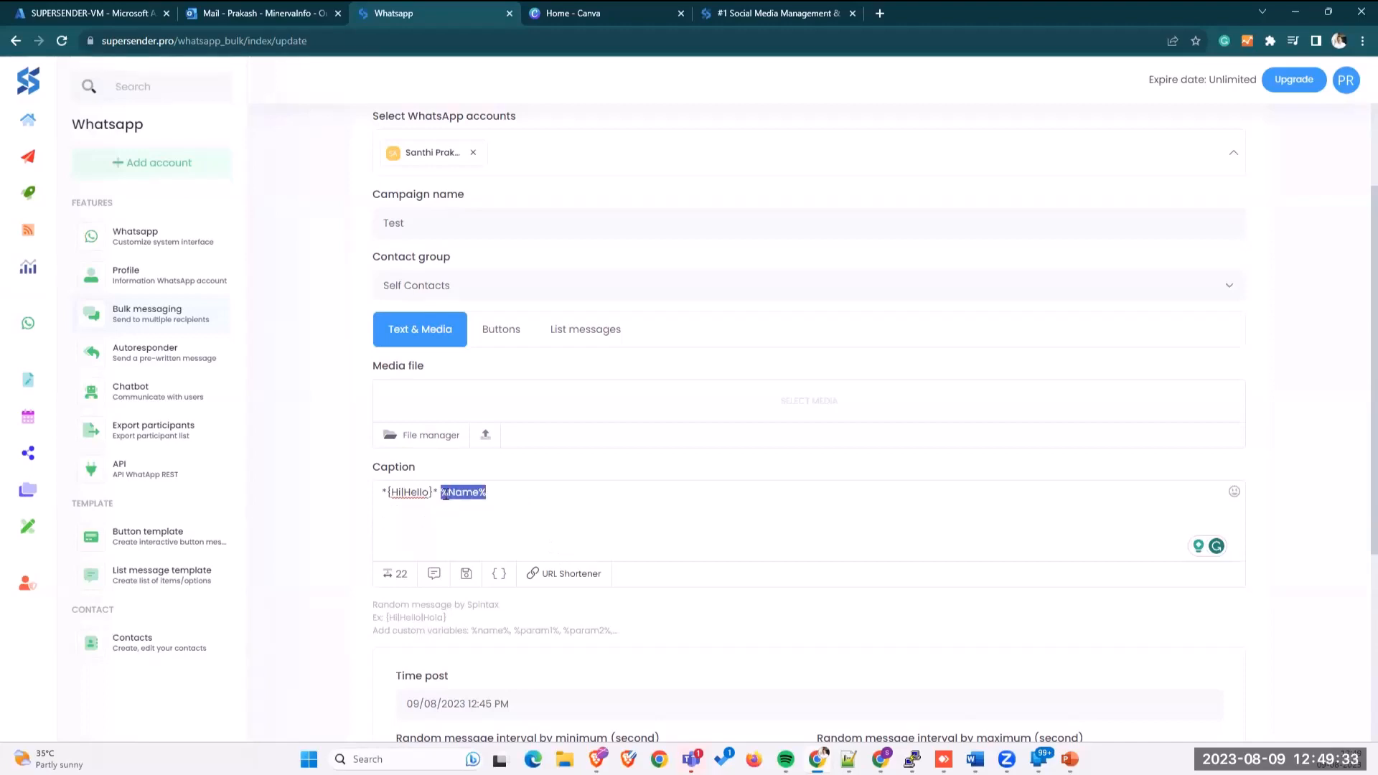
{"action": "key", "text": "BackSpace"}
Step: Add 'Please join our Webinar on the following topics' and a 'Thanks,' sign-off with the sender's name
{"action": "type", "text": ","}
{"action": "key", "text": "Return"}
{"action": "key", "text": "Return"}
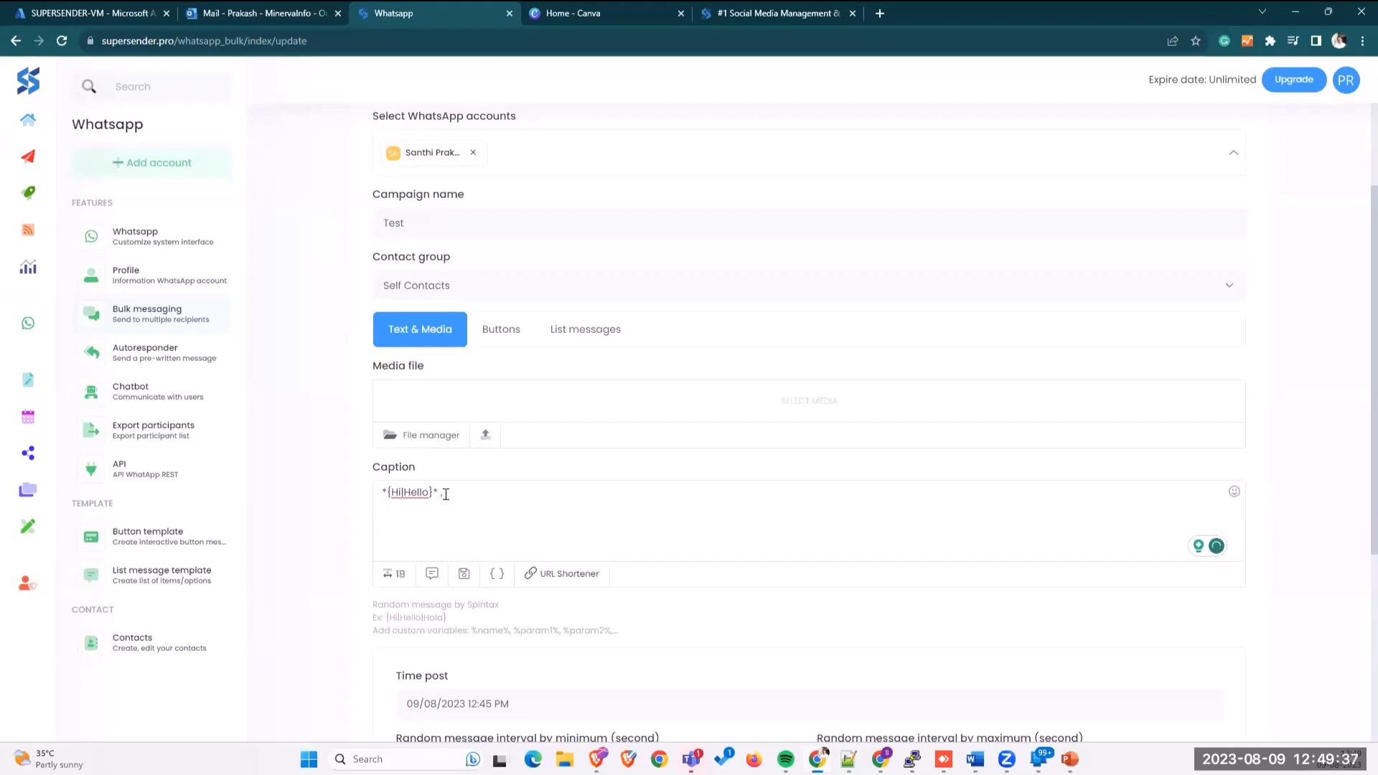
{"action": "type", "text": "Please join our Webinar on the following topics"}
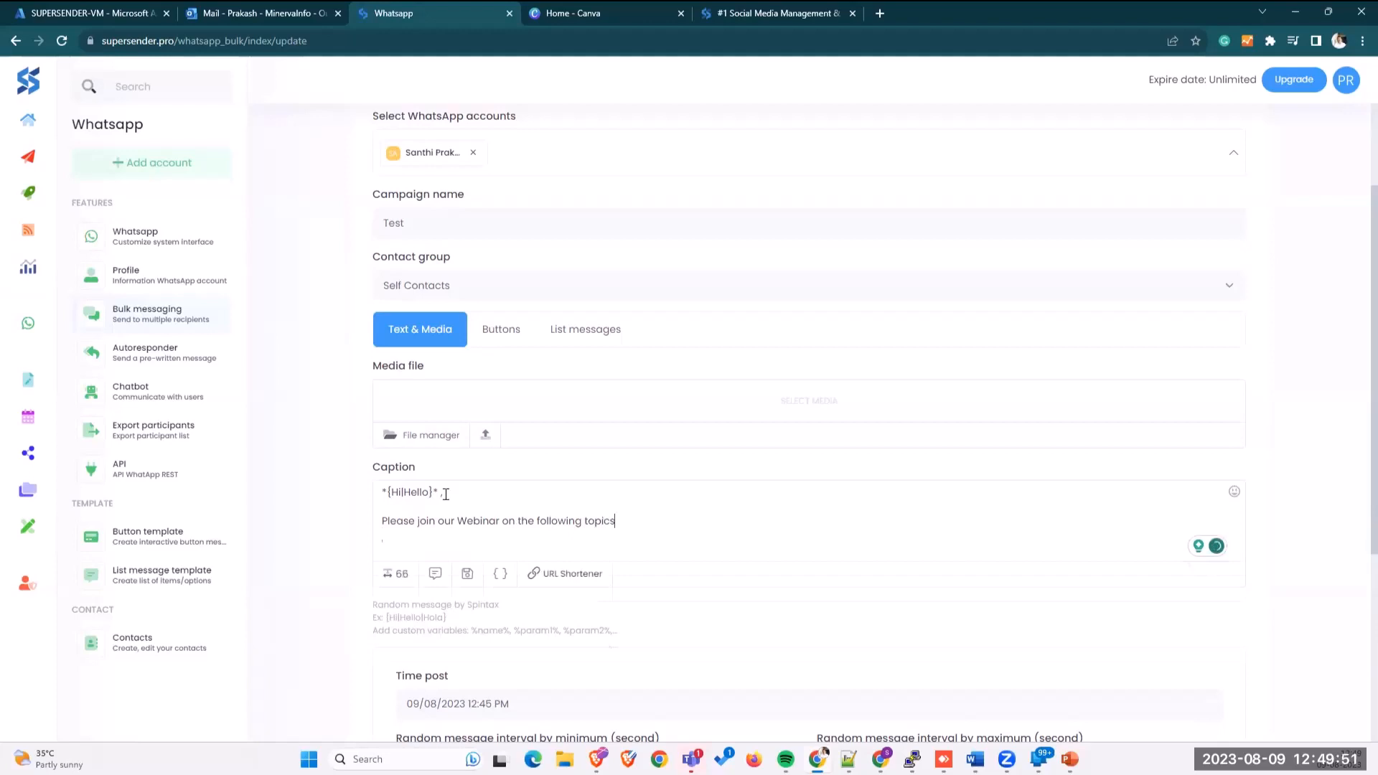
{"action": "key", "text": "Return"}
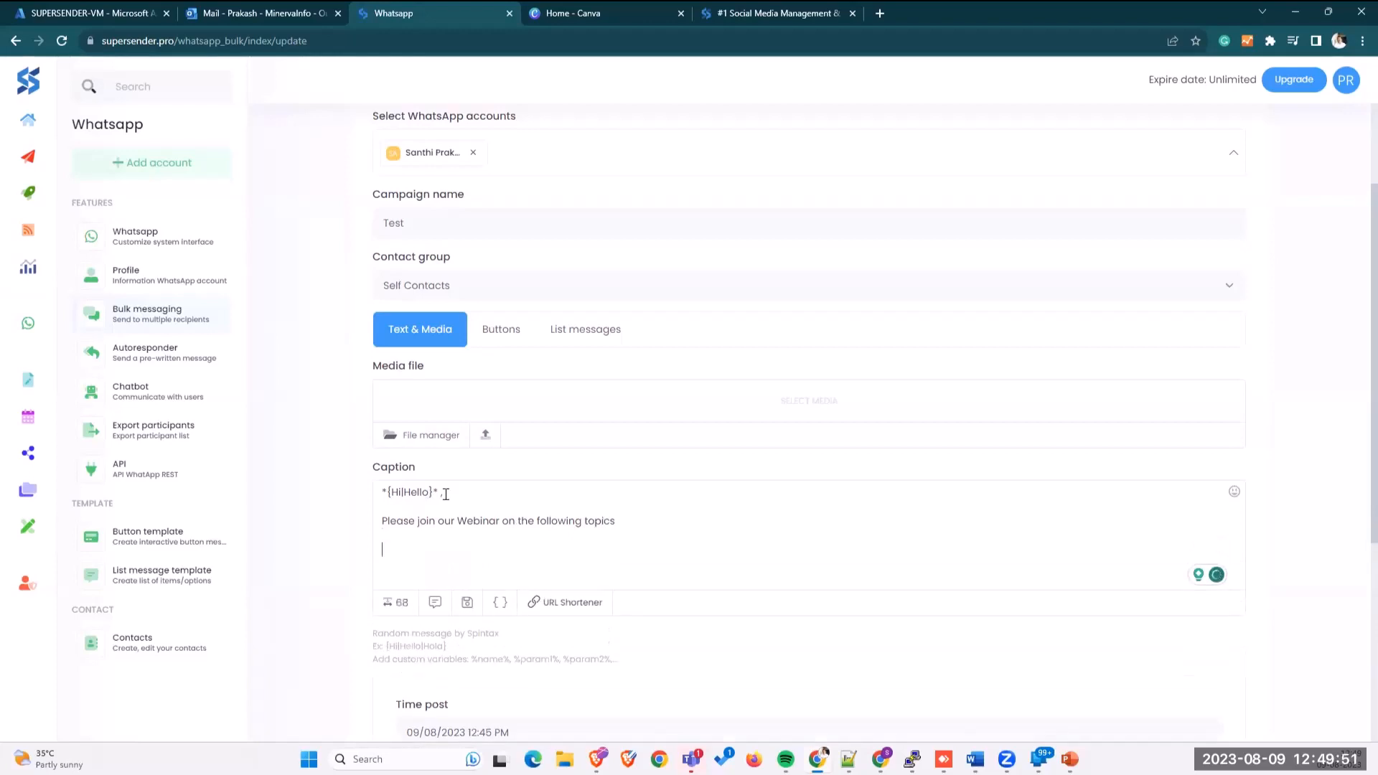
{"action": "key", "text": "Return"}
{"action": "type", "text": "Thanks,"}
{"action": "key", "text": "Return"}
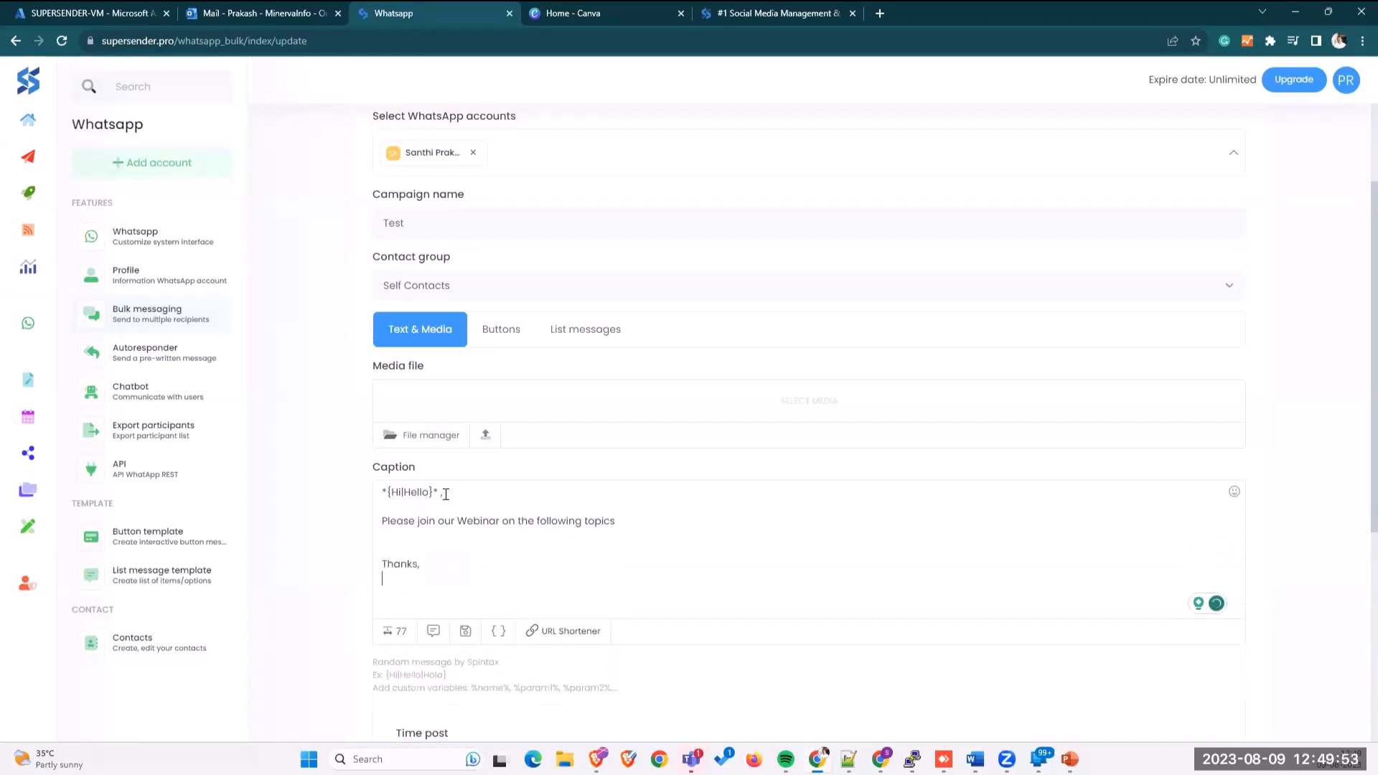
{"action": "type", "text": "Prakash"}
{"action": "left_click_drag", "start_coordinate": [432, 577], "coordinate": [382, 549]}
{"action": "left_click", "coordinate": [421, 500]}
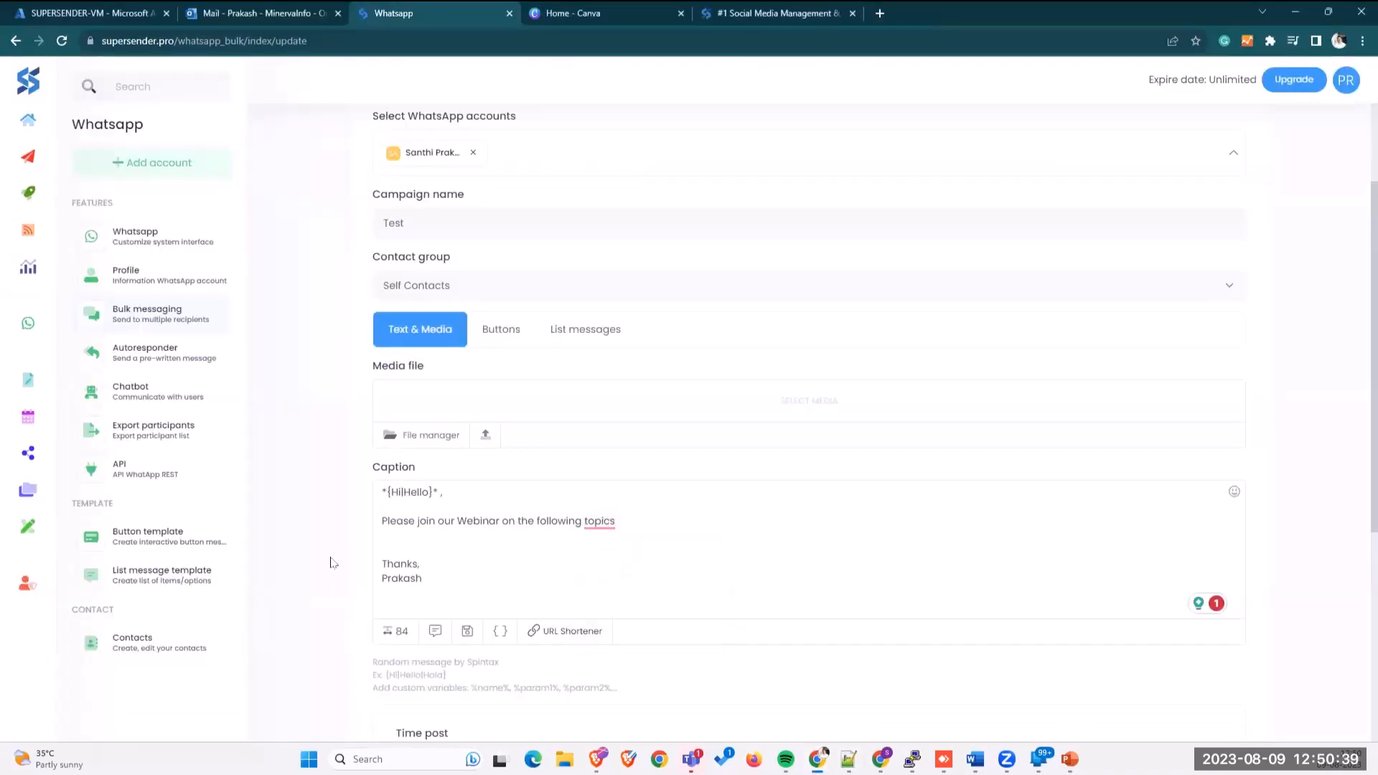
Step: Set the post time to now with a 2-second minimum and 4-second maximum interval
{"action": "scroll", "coordinate": [332, 560], "scroll_direction": "down", "scroll_amount": 5}
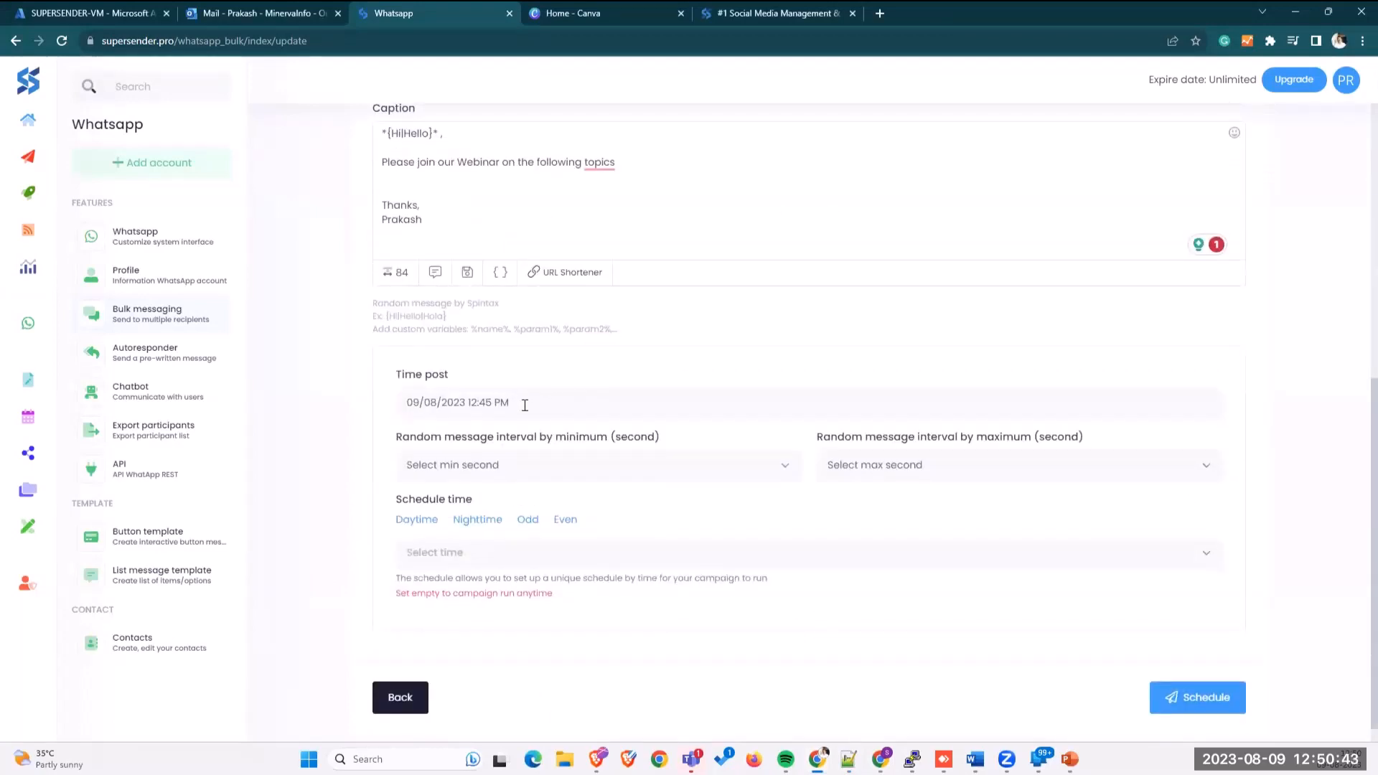
{"action": "left_click", "coordinate": [487, 401]}
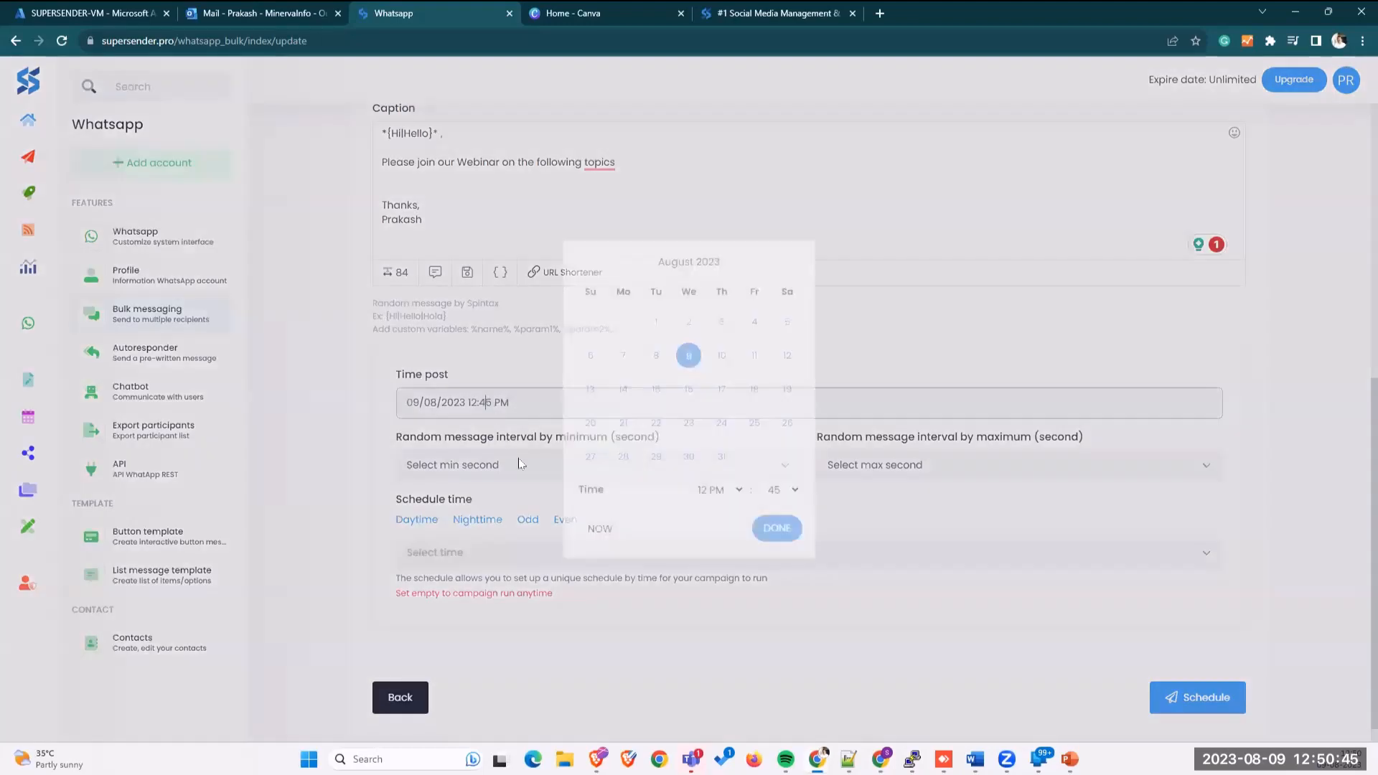
{"action": "left_click", "coordinate": [600, 530]}
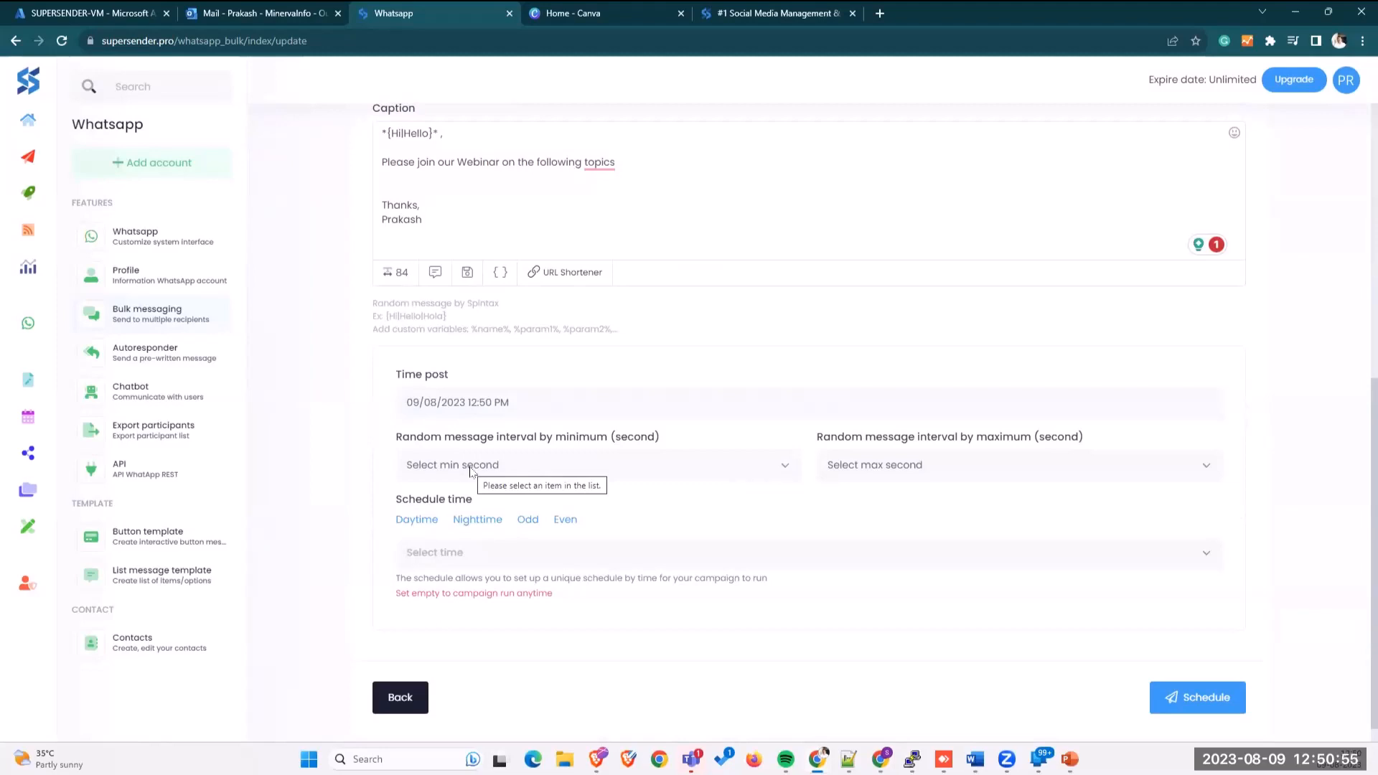
{"action": "left_click", "coordinate": [470, 468]}
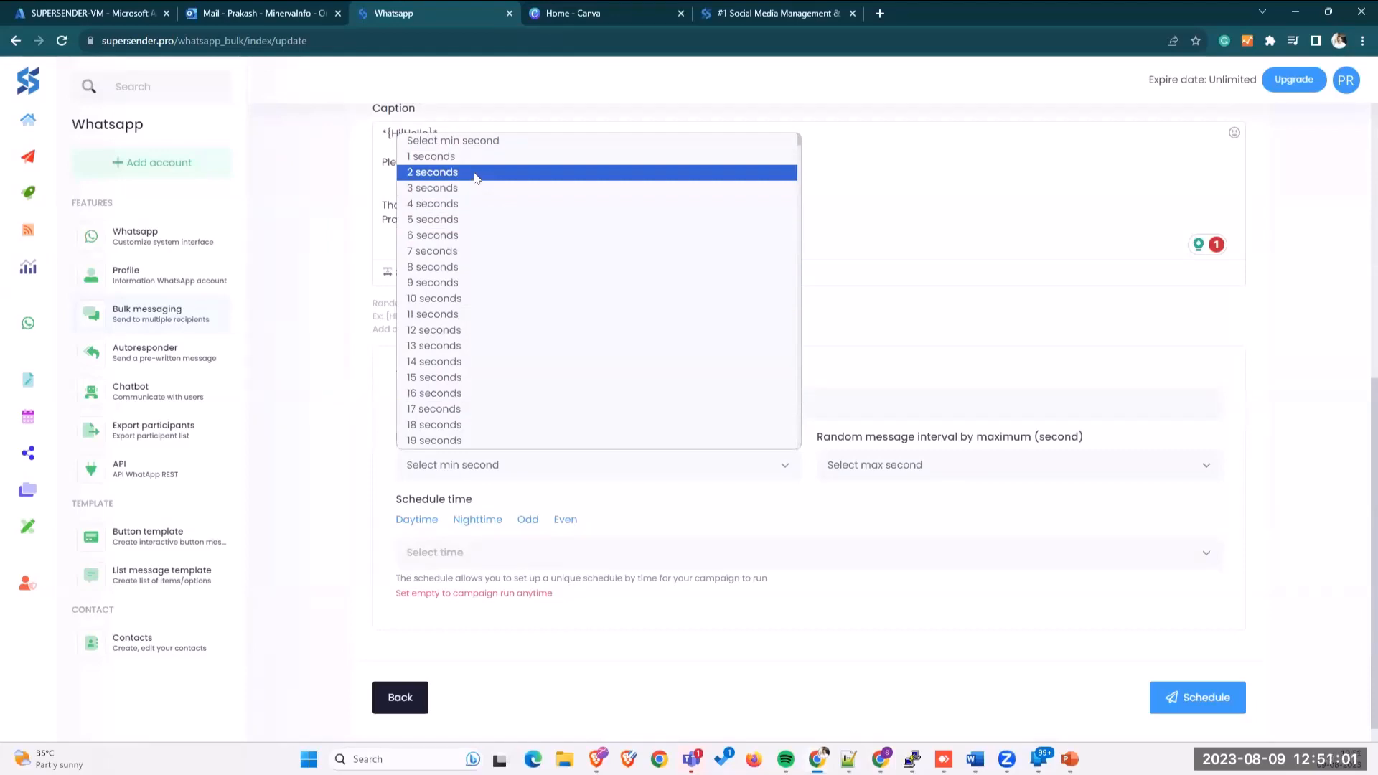
{"action": "left_click", "coordinate": [474, 179]}
{"action": "left_click", "coordinate": [881, 466]}
{"action": "left_click", "coordinate": [866, 206]}
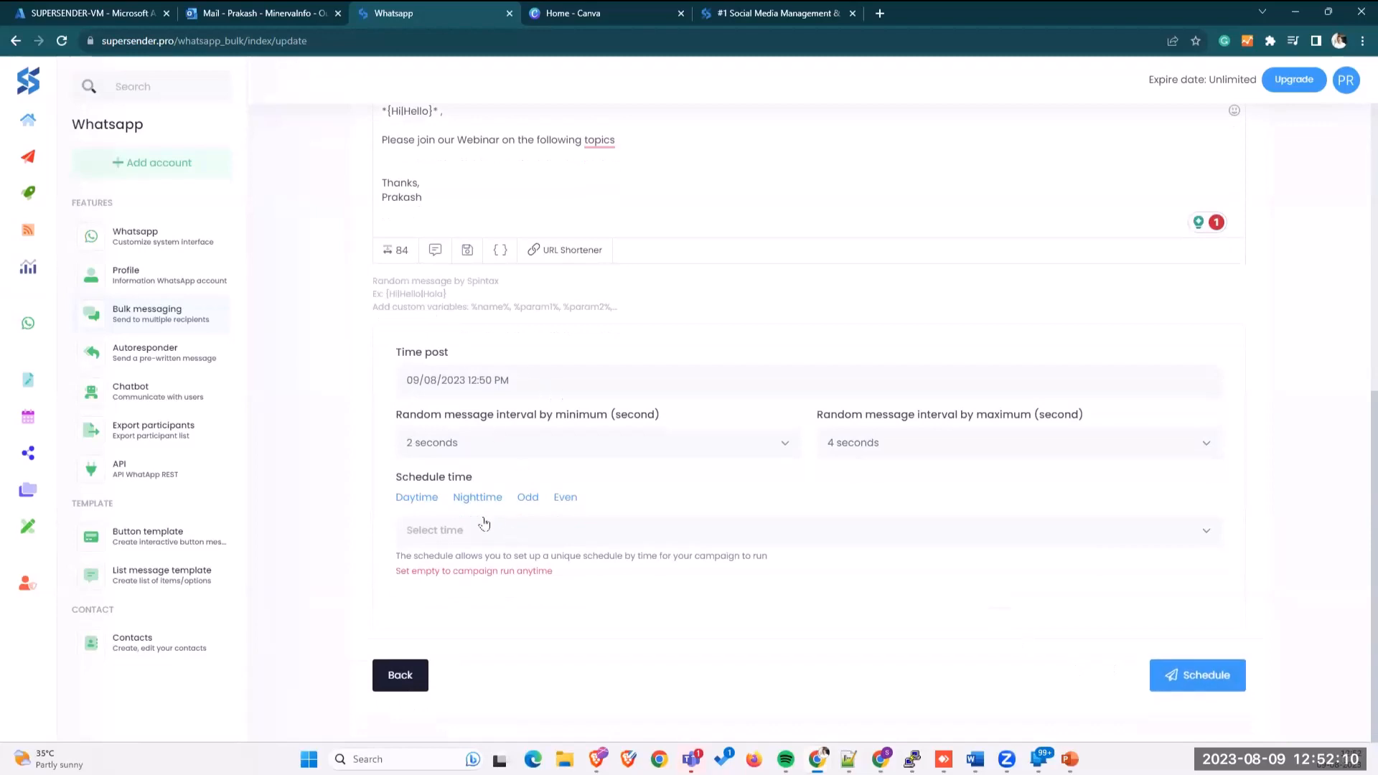
Step: Refresh the post time to the current 12:52 PM, confirm it, and schedule the campaign
{"action": "left_click", "coordinate": [471, 381]}
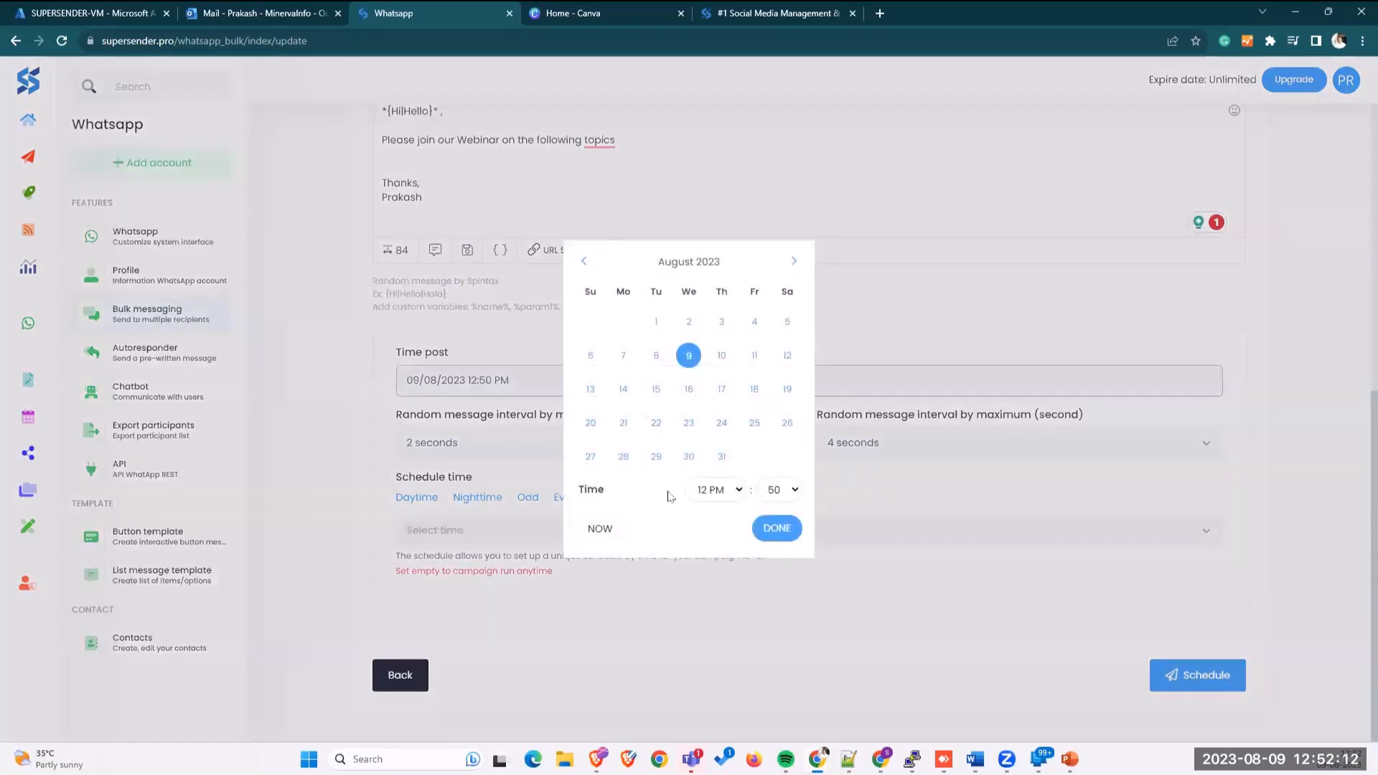
{"action": "left_click", "coordinate": [592, 530]}
{"action": "left_click", "coordinate": [777, 529]}
{"action": "left_click", "coordinate": [1206, 674]}
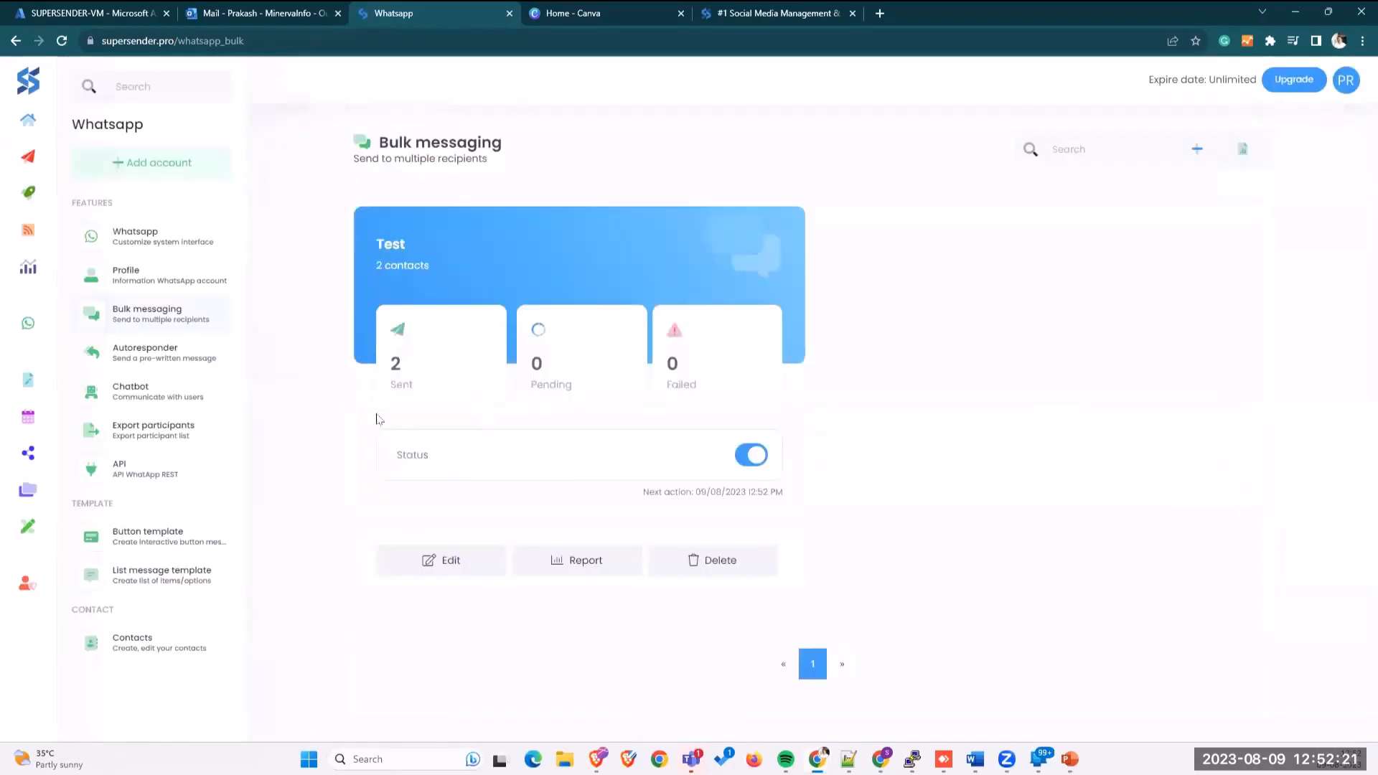
Step: Let the Test campaign run until it shows 2 sent, 0 pending and 0 failed
{"action": "double_click", "coordinate": [531, 402]}
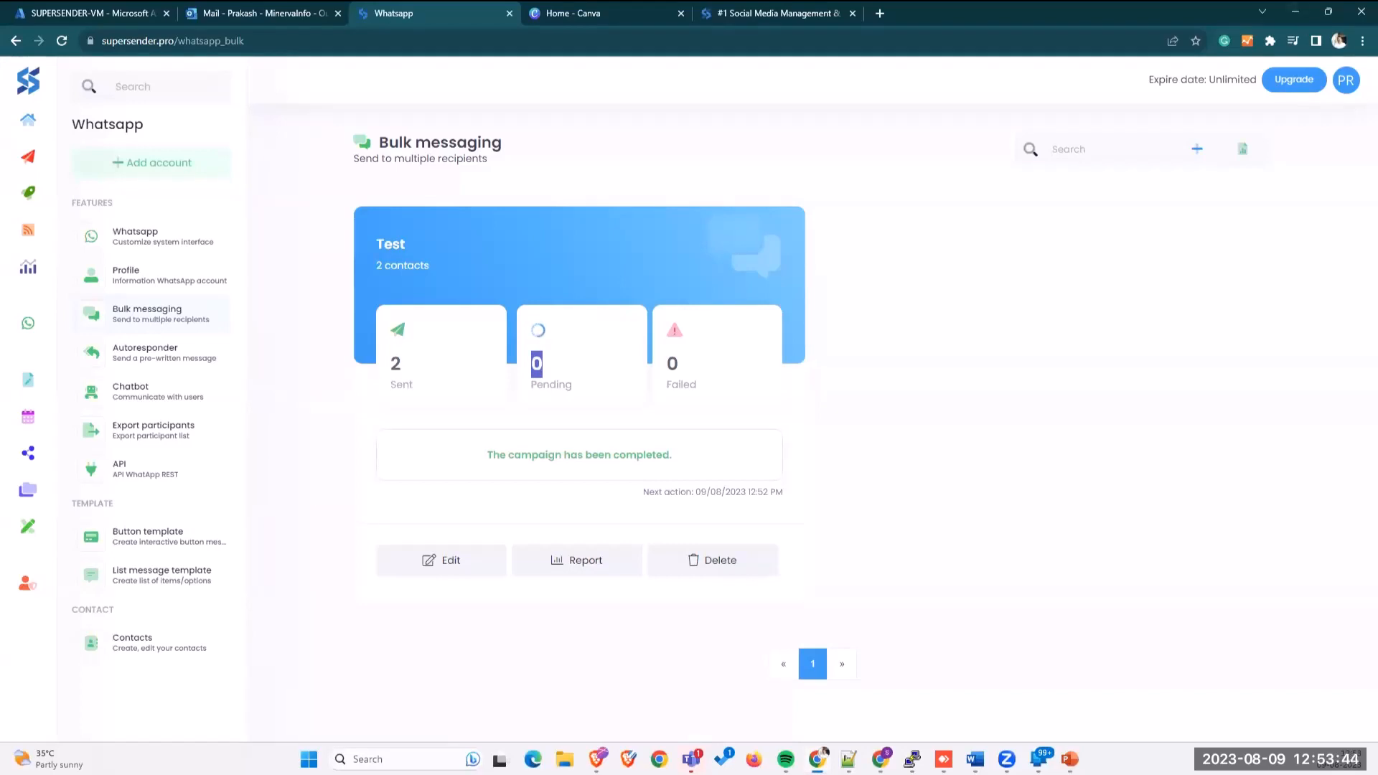
{"action": "key", "text": "alt+Tab"}
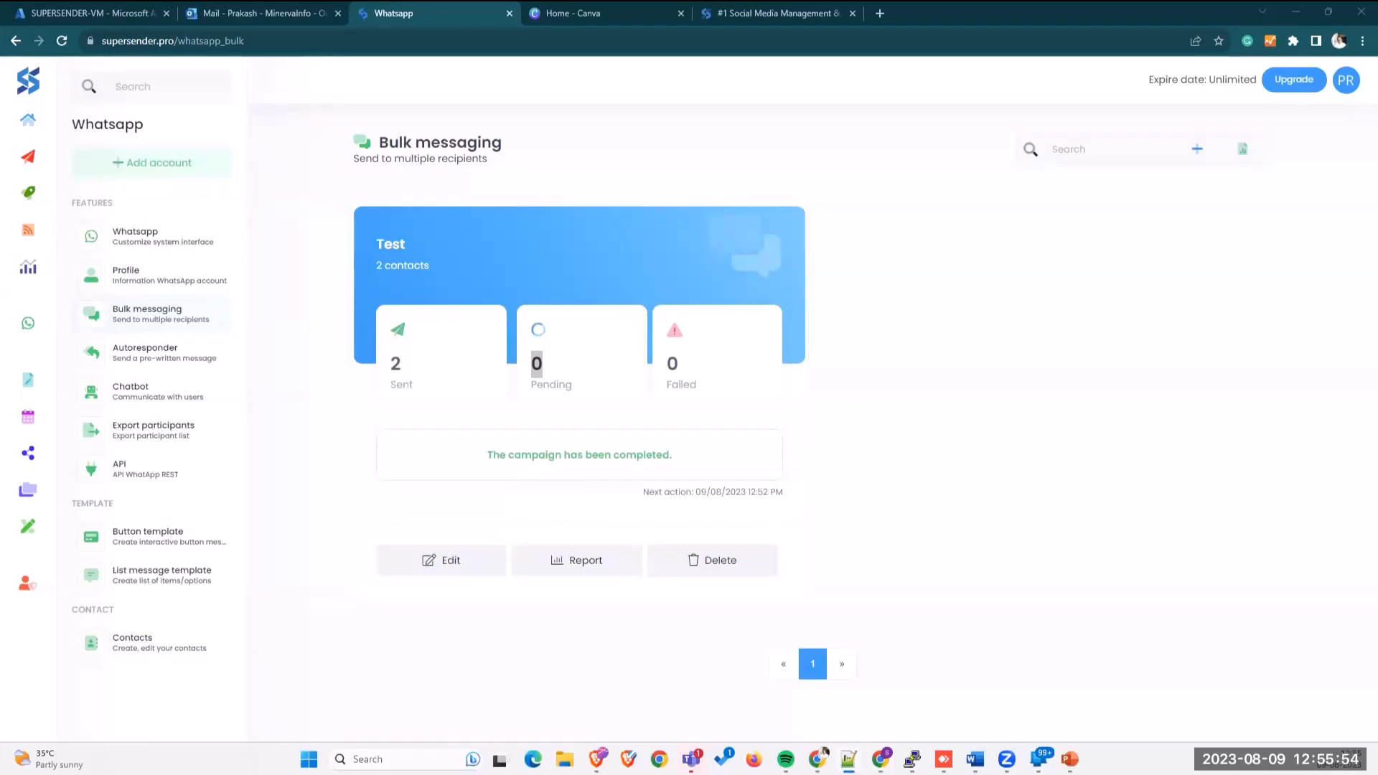
Step: Bring Notepad++ forward, maximise it, and zoom out twice to show the whole spintax message
{"action": "key", "text": "alt+Tab"}
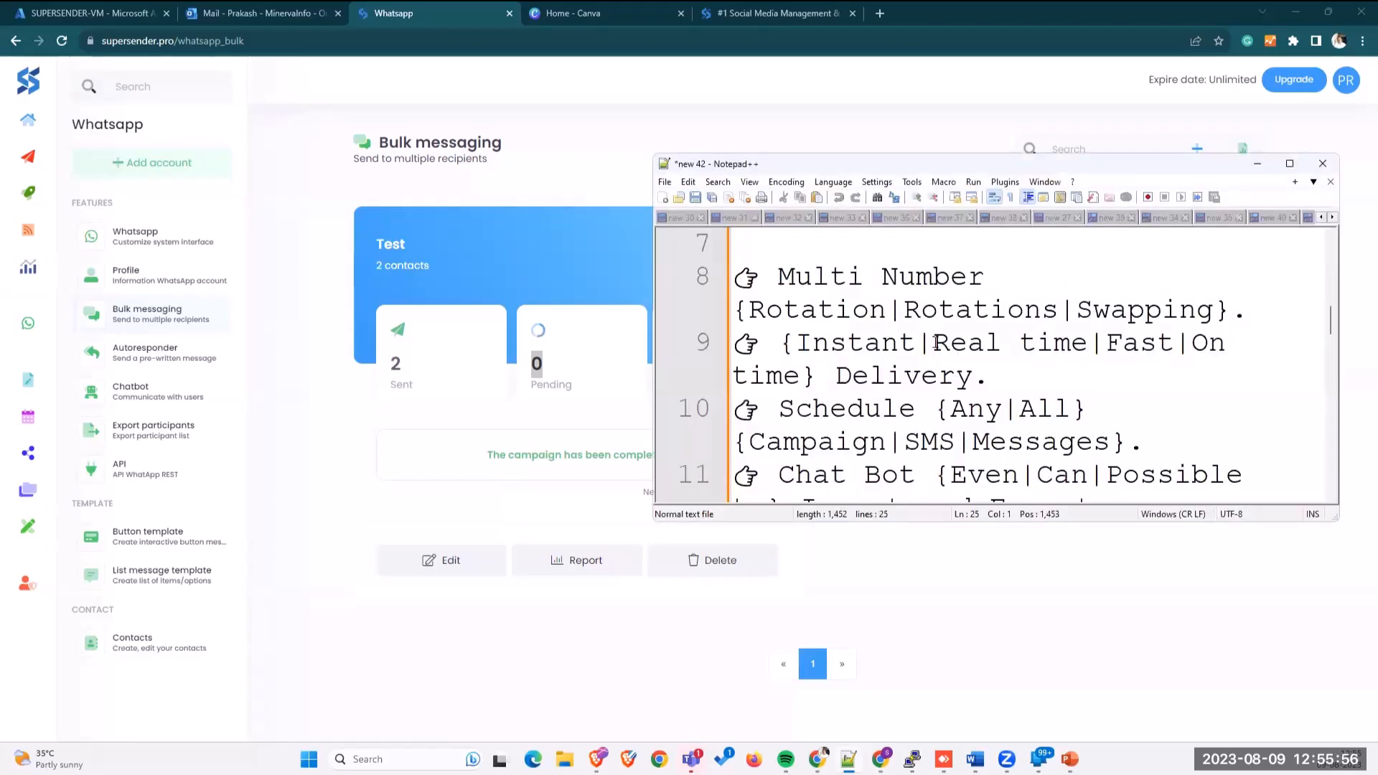
{"action": "left_click", "coordinate": [1294, 164]}
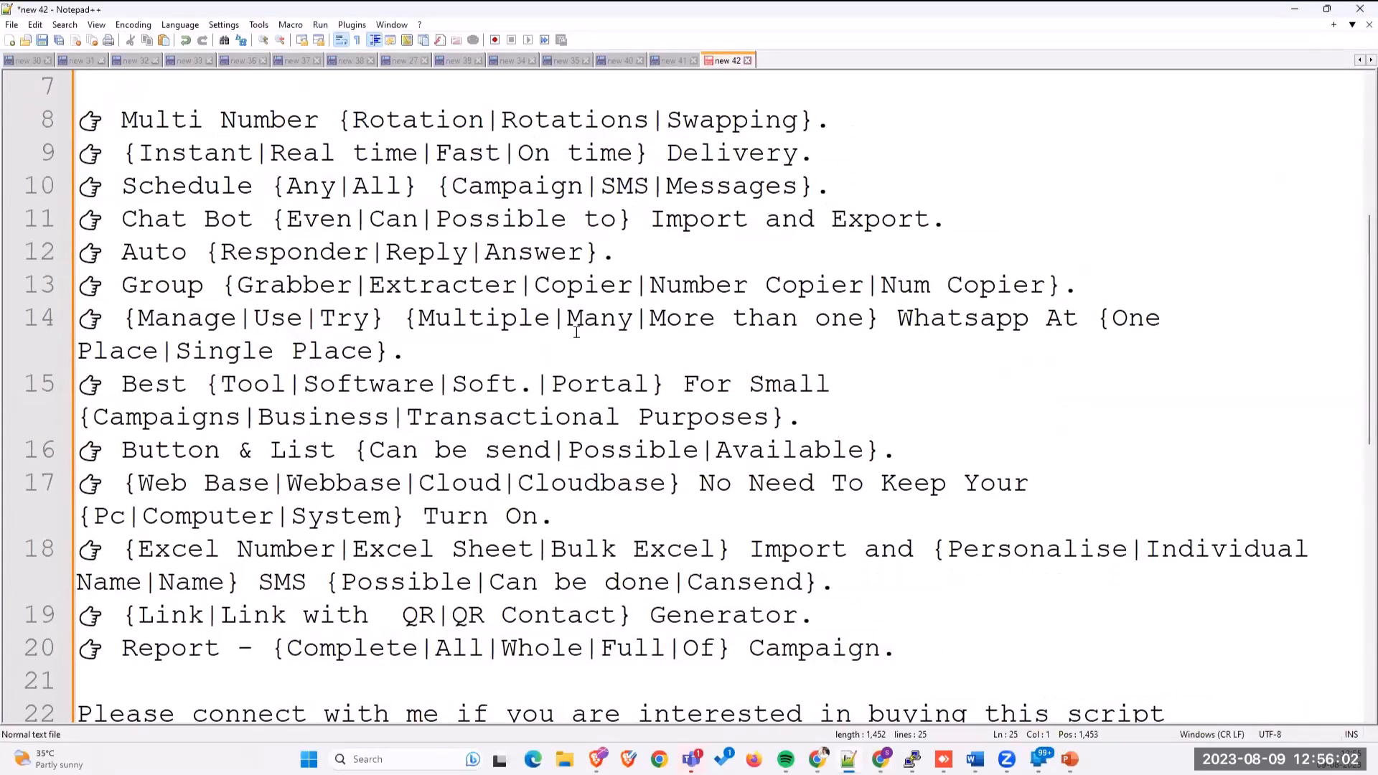
{"action": "key", "text": "ctrl+minus"}
{"action": "key", "text": "ctrl+minus"}
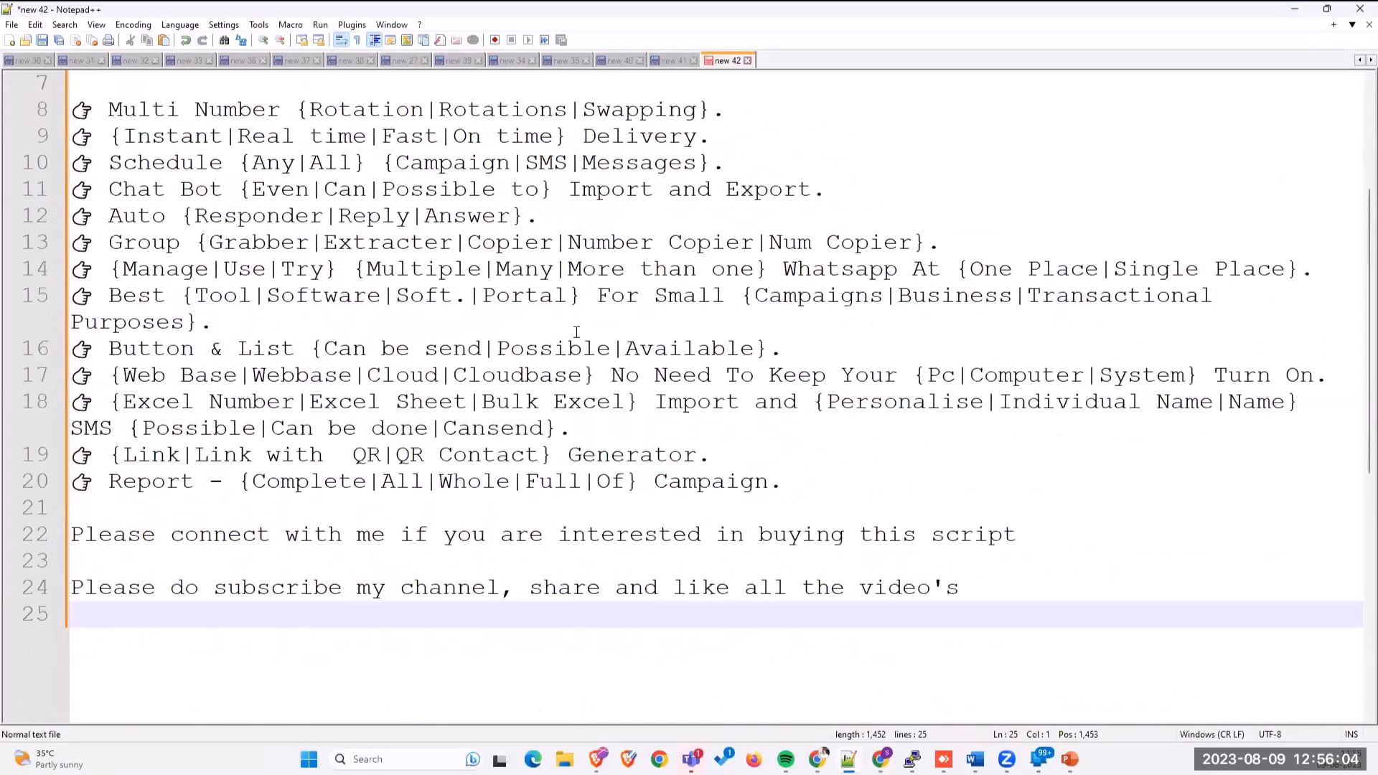
{"action": "key", "text": "ctrl+minus"}
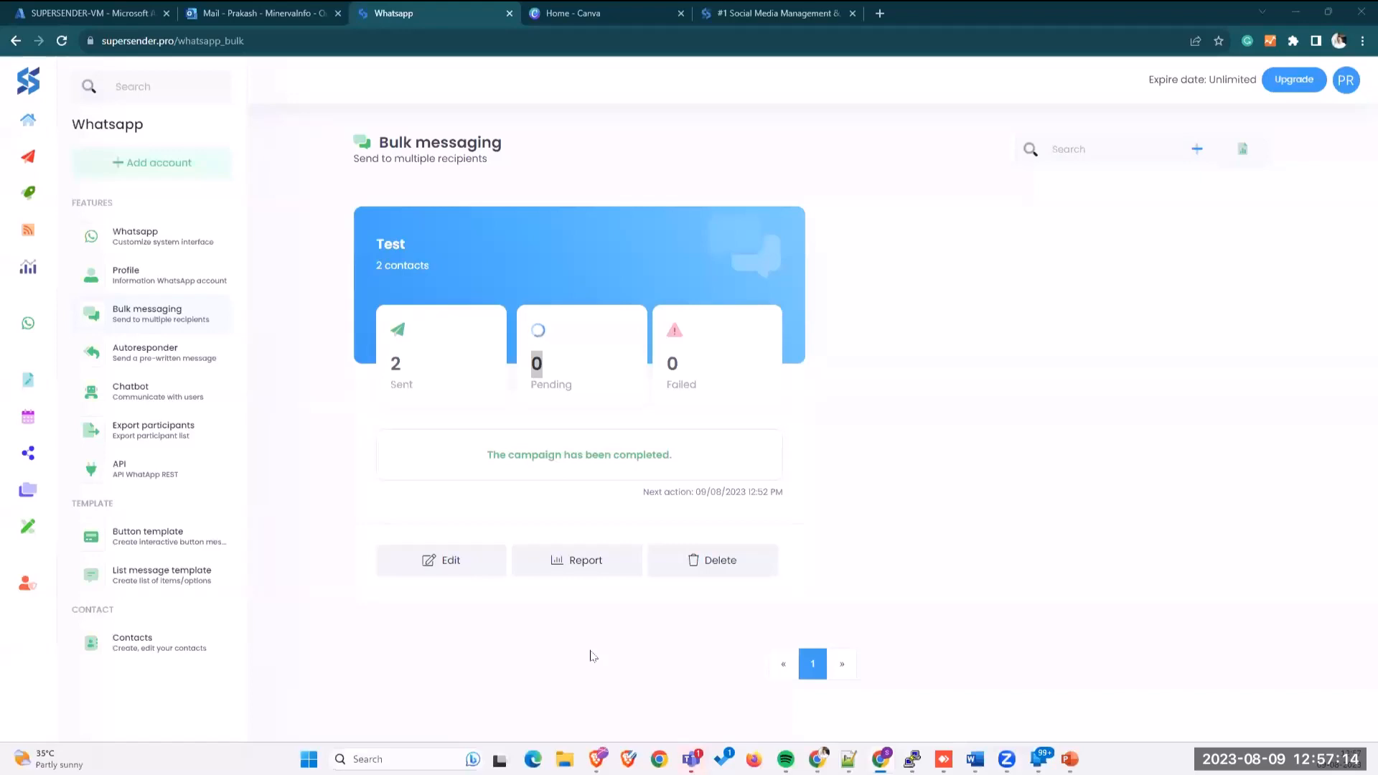
Step: Walk through the line-1 greeting alternatives Hi, Hello, Dear, Good Day and the %name% placeholder
{"action": "mouse_move", "coordinate": [849, 758]}
{"action": "key", "text": "alt+Tab"}
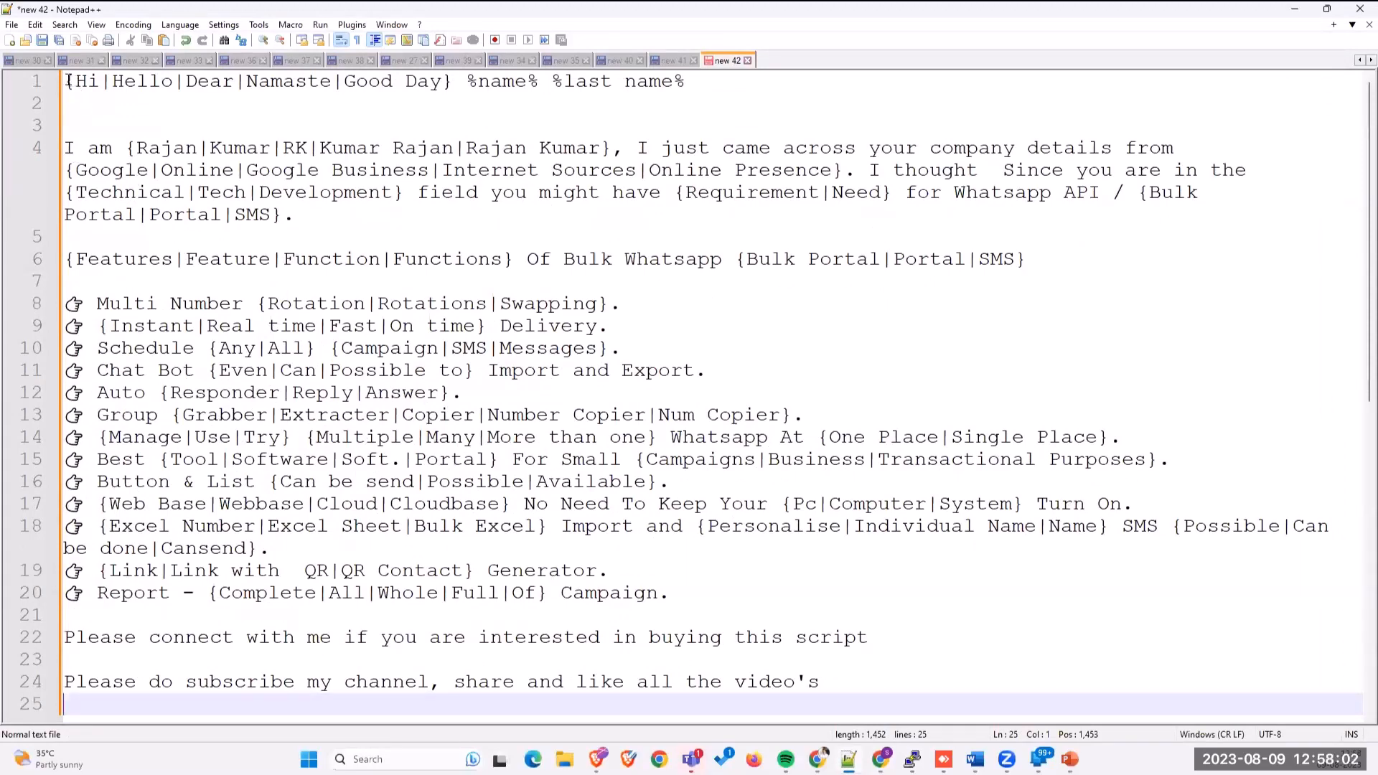
{"action": "left_click_drag", "start_coordinate": [69, 82], "coordinate": [512, 704]}
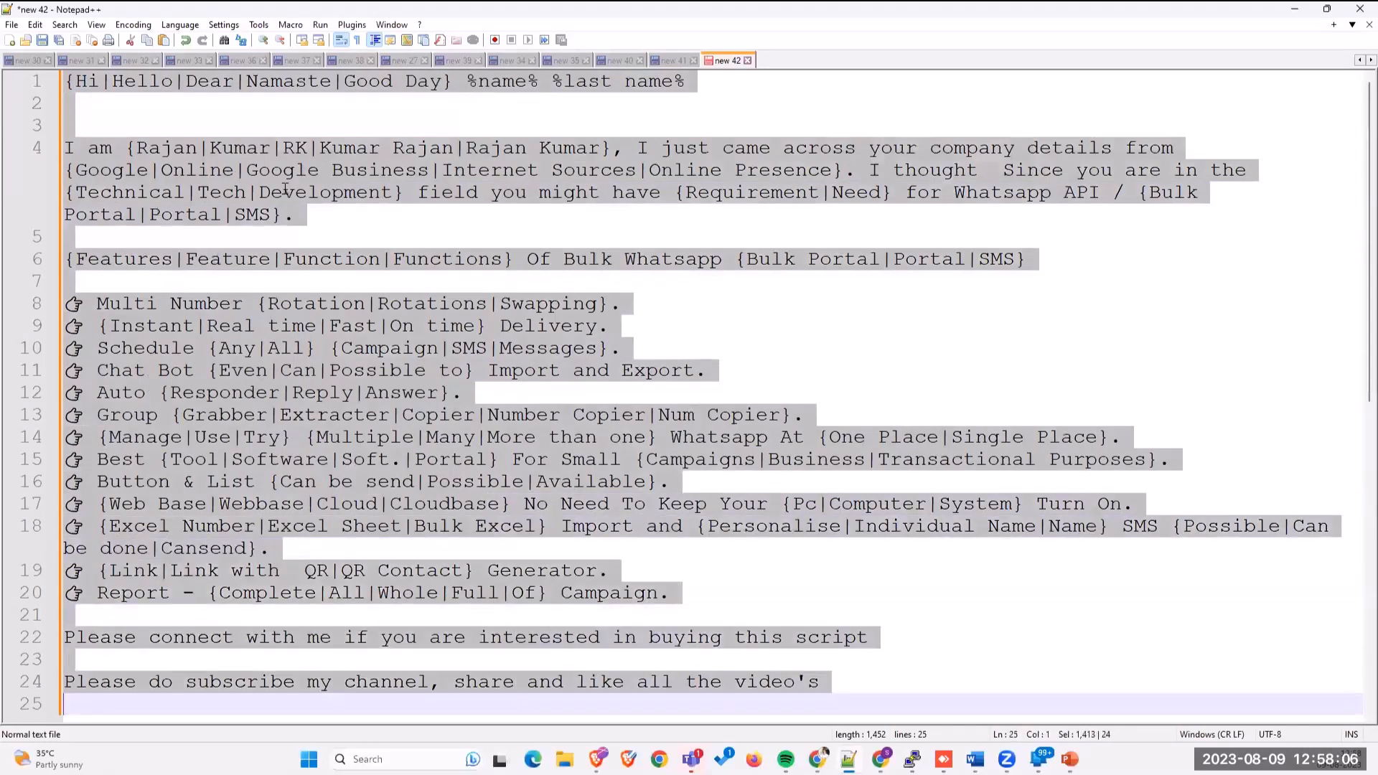
{"action": "left_click", "coordinate": [249, 118]}
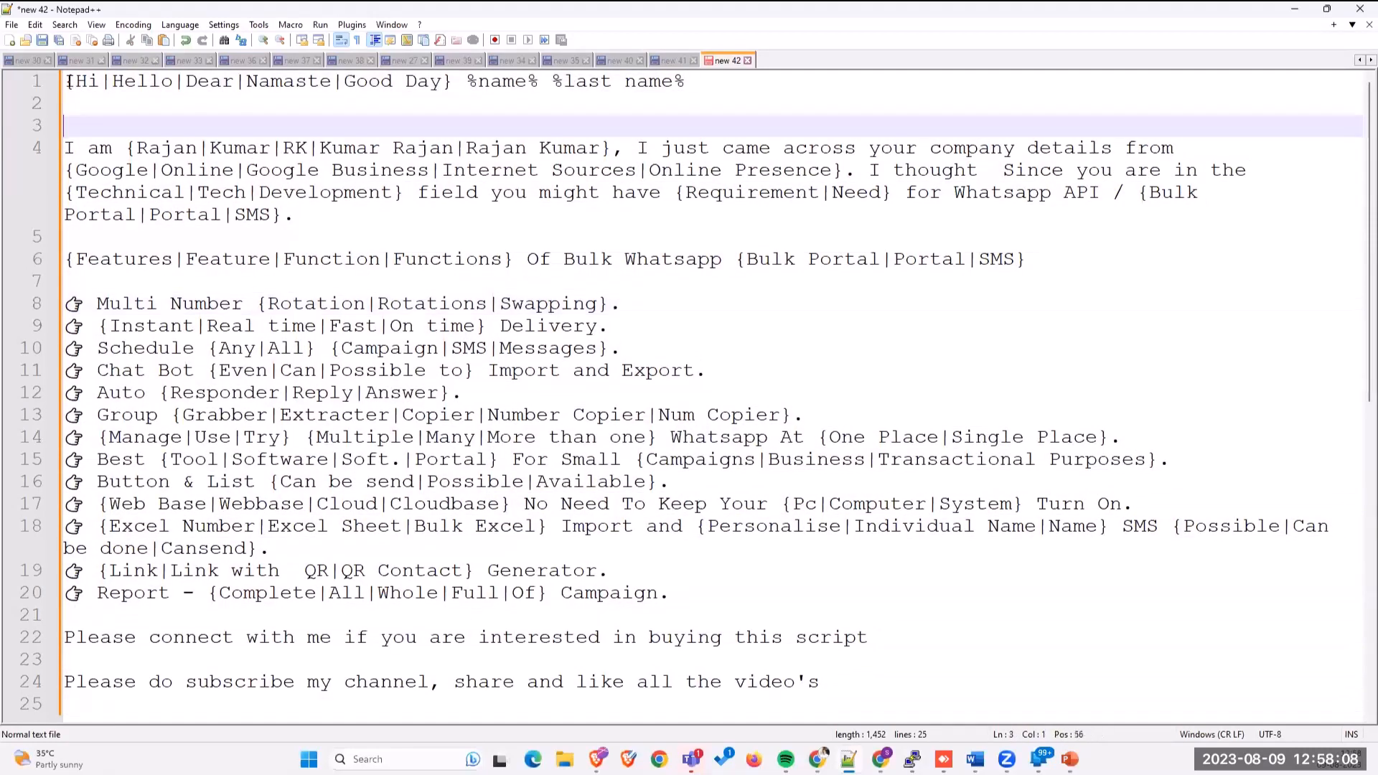
{"action": "left_click_drag", "start_coordinate": [74, 81], "coordinate": [141, 81]}
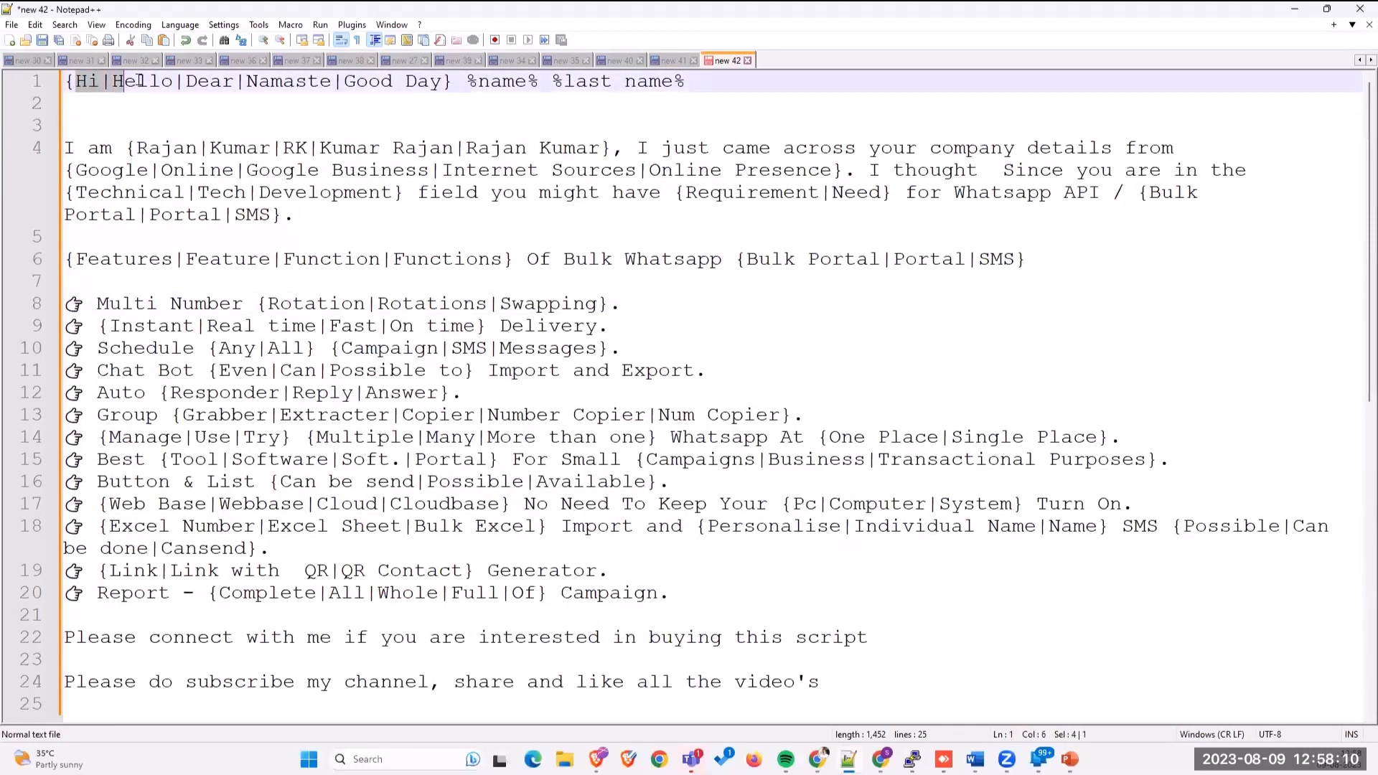
{"action": "left_click", "coordinate": [356, 81]}
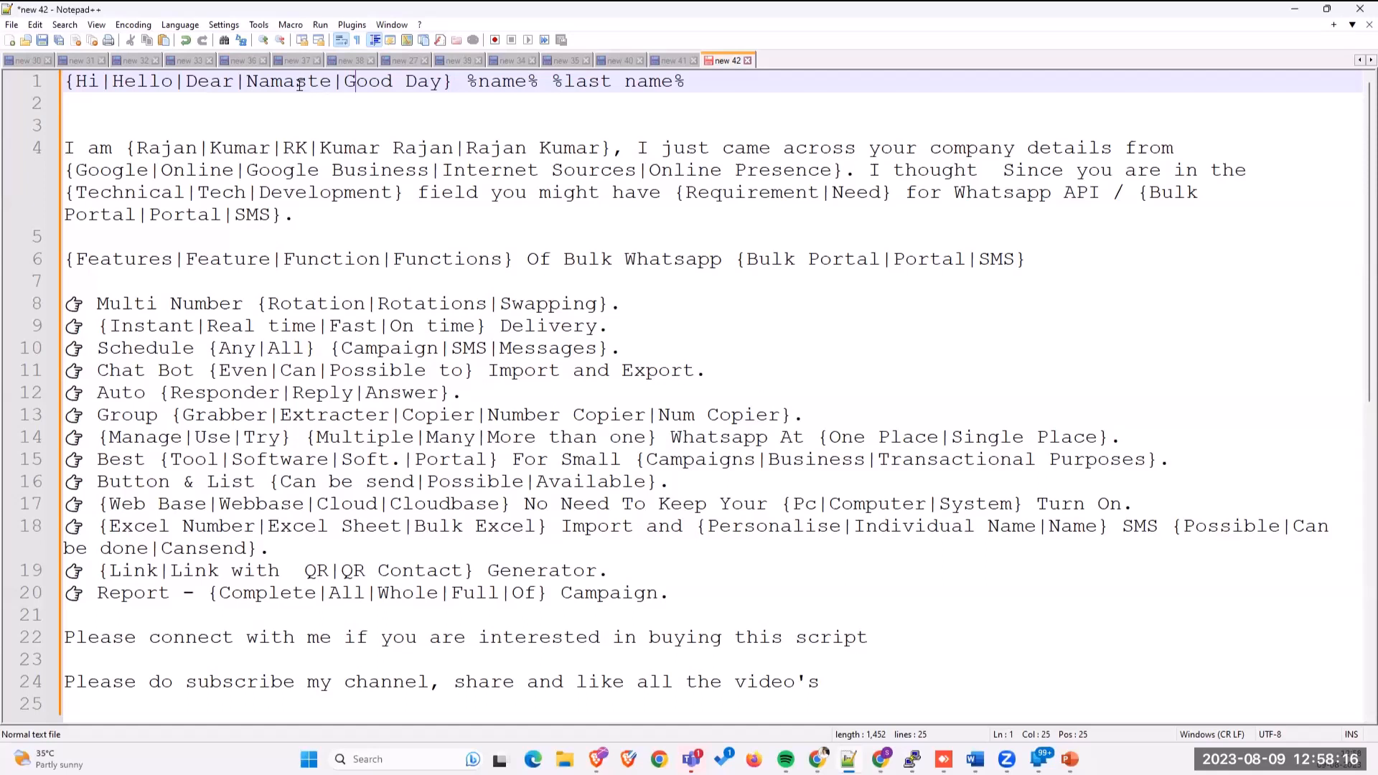
{"action": "left_click", "coordinate": [87, 81]}
{"action": "left_click", "coordinate": [145, 85]}
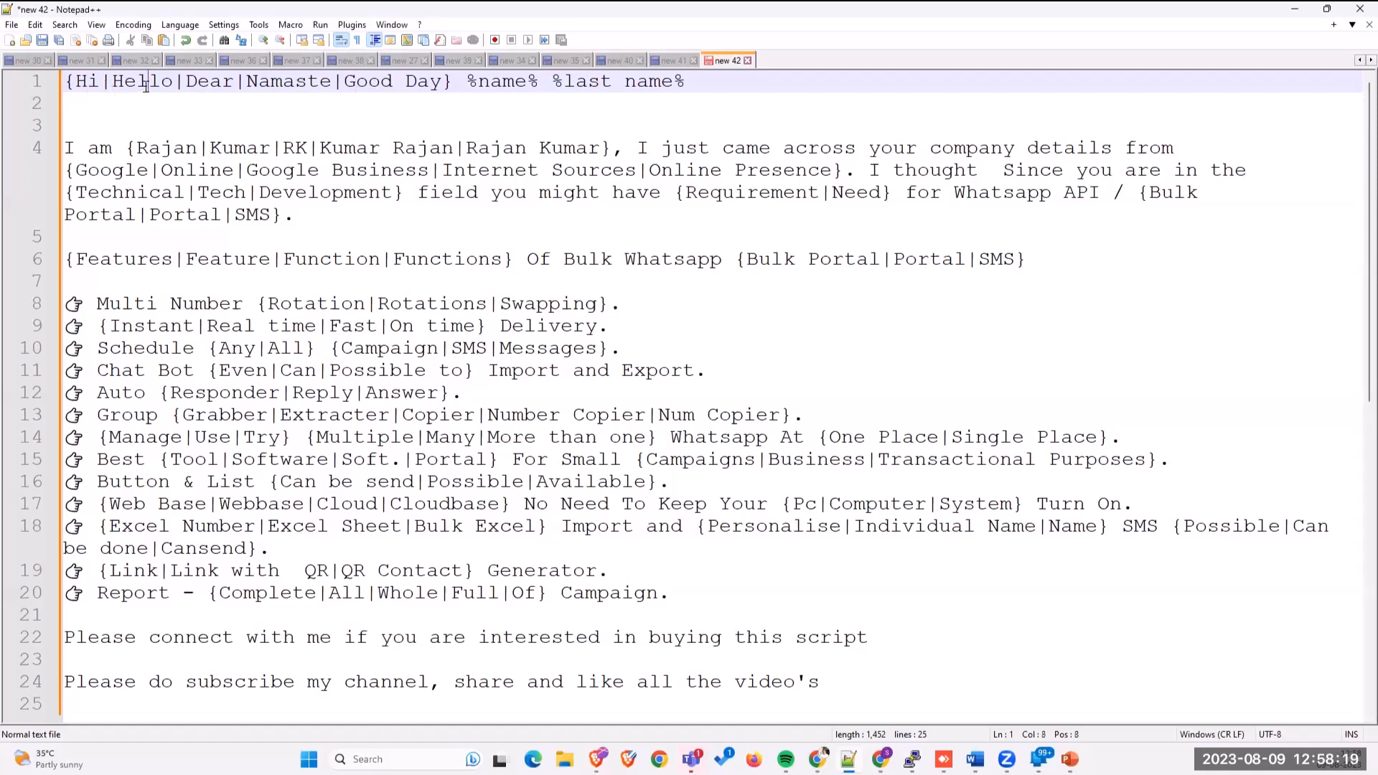
{"action": "left_click", "coordinate": [207, 85]}
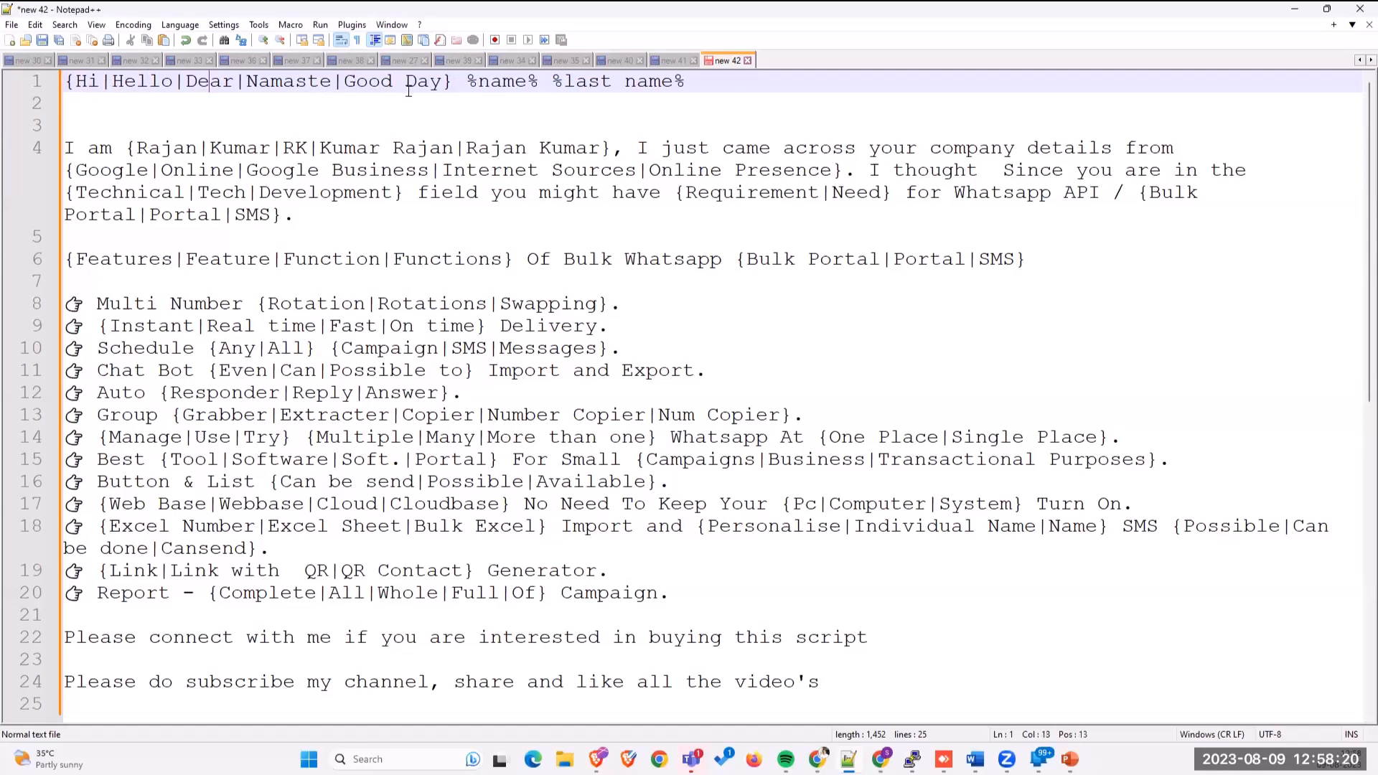
{"action": "left_click", "coordinate": [464, 84]}
Step: Highlight the RK name alternative on line 4 and the Complete alternatives on line 20
{"action": "left_click_drag", "start_coordinate": [283, 150], "coordinate": [336, 149]}
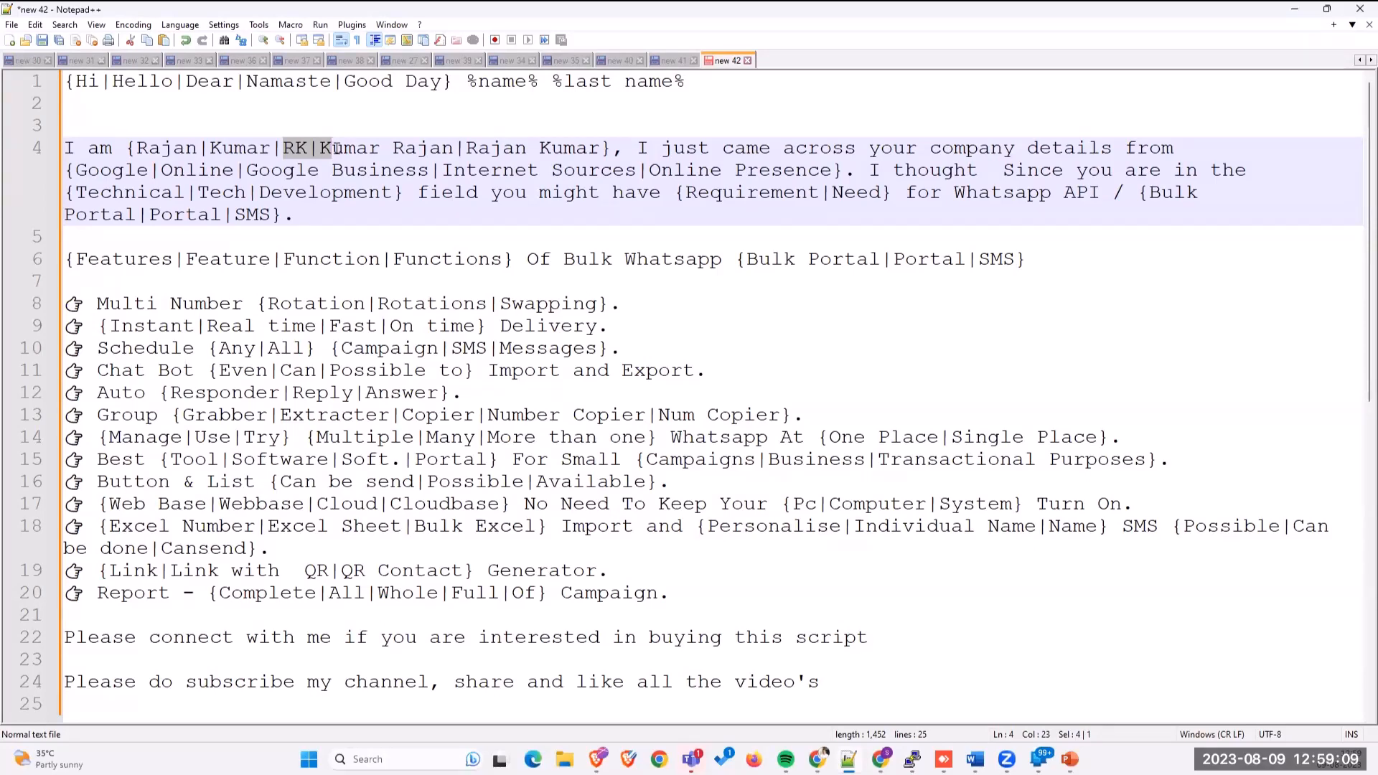
{"action": "scroll", "coordinate": [337, 149], "scroll_direction": "down", "scroll_amount": 5}
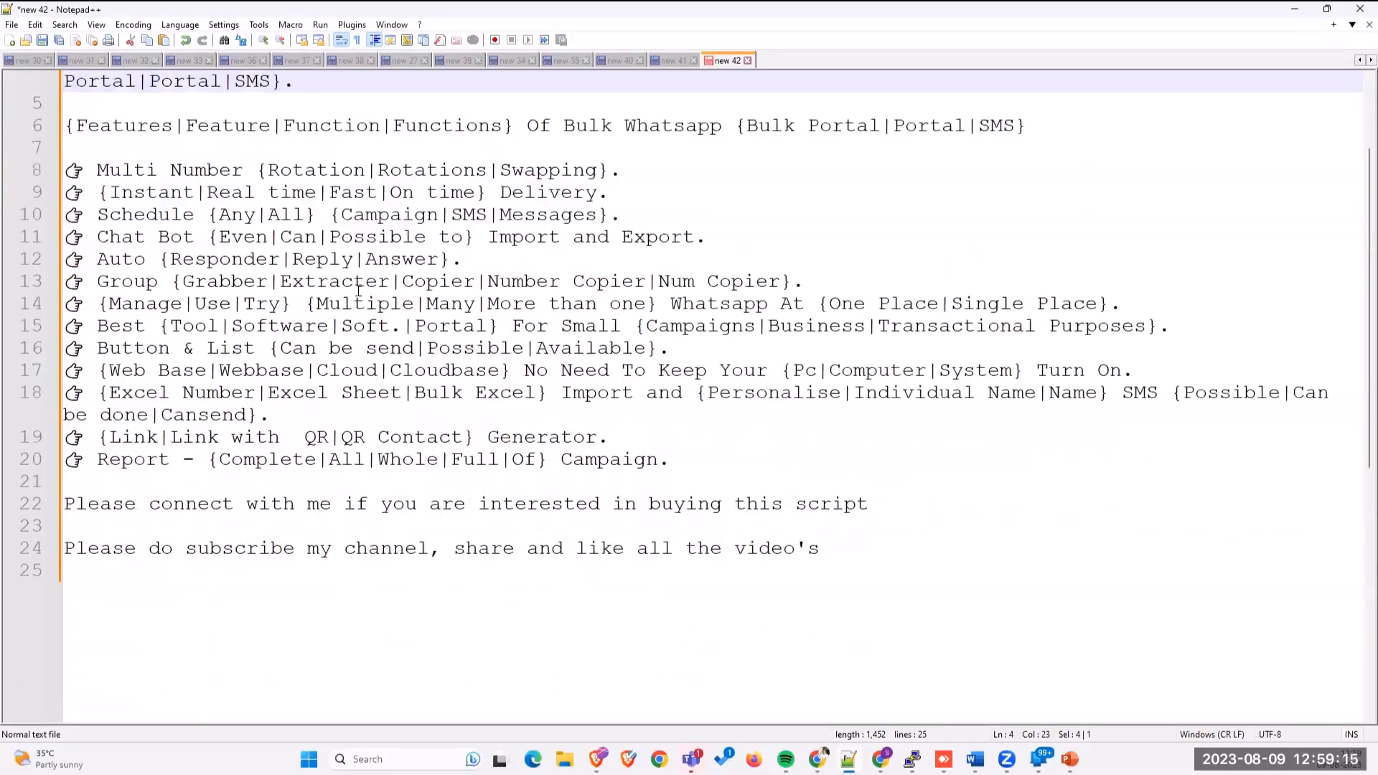
{"action": "scroll", "coordinate": [347, 299], "scroll_direction": "up", "scroll_amount": 3}
{"action": "scroll", "coordinate": [219, 347], "scroll_direction": "down", "scroll_amount": 1}
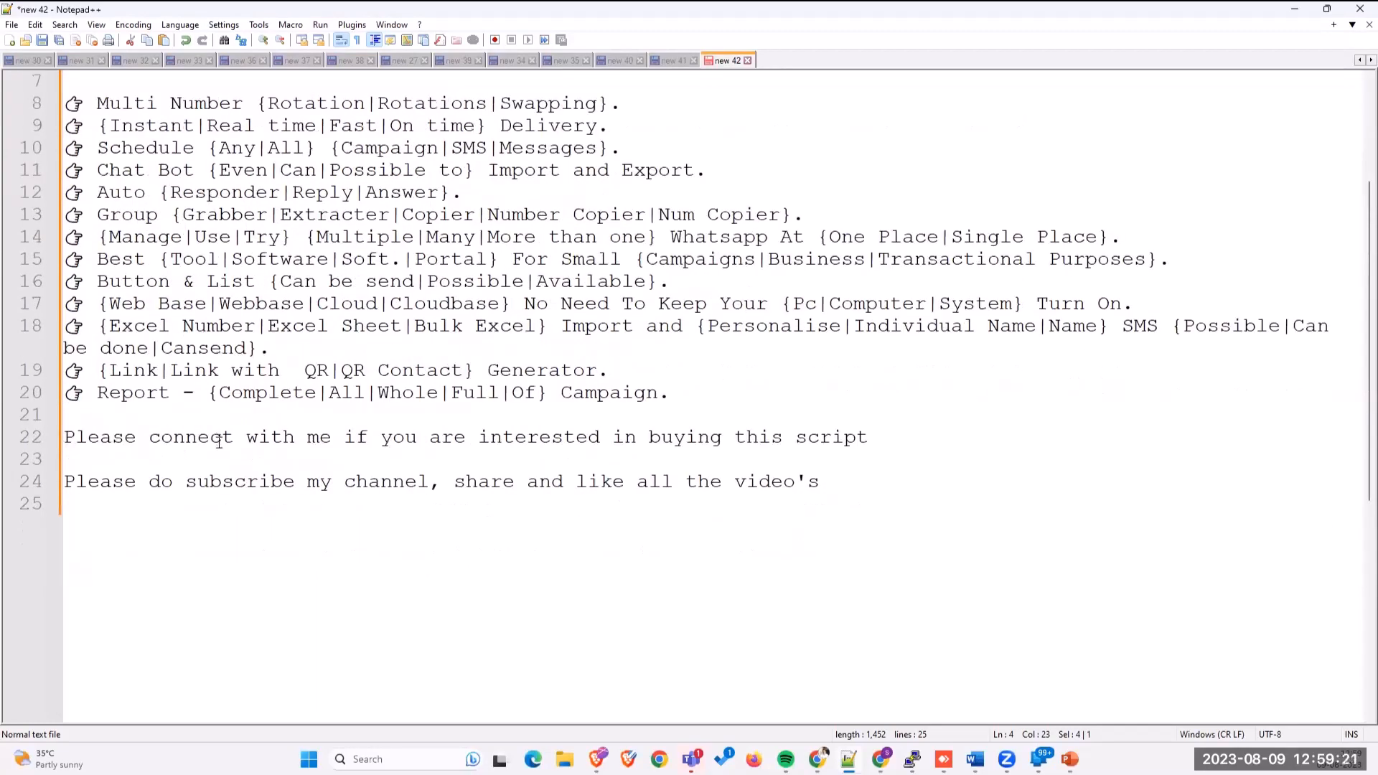
{"action": "left_click_drag", "start_coordinate": [209, 399], "coordinate": [303, 404]}
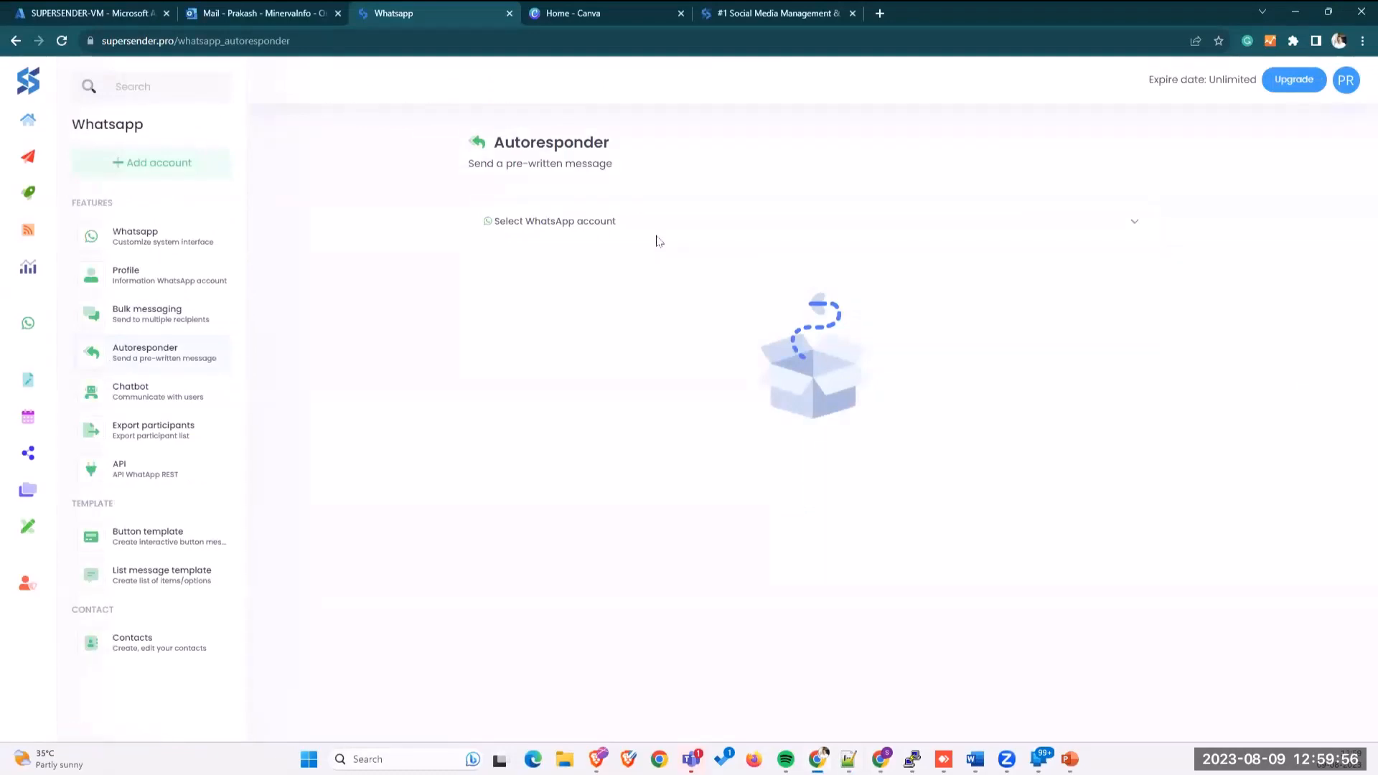
Step: Pick the connected WhatsApp account in Autoresponder, set status to Enable, and review the caption's spintax example
{"action": "left_click", "coordinate": [610, 224]}
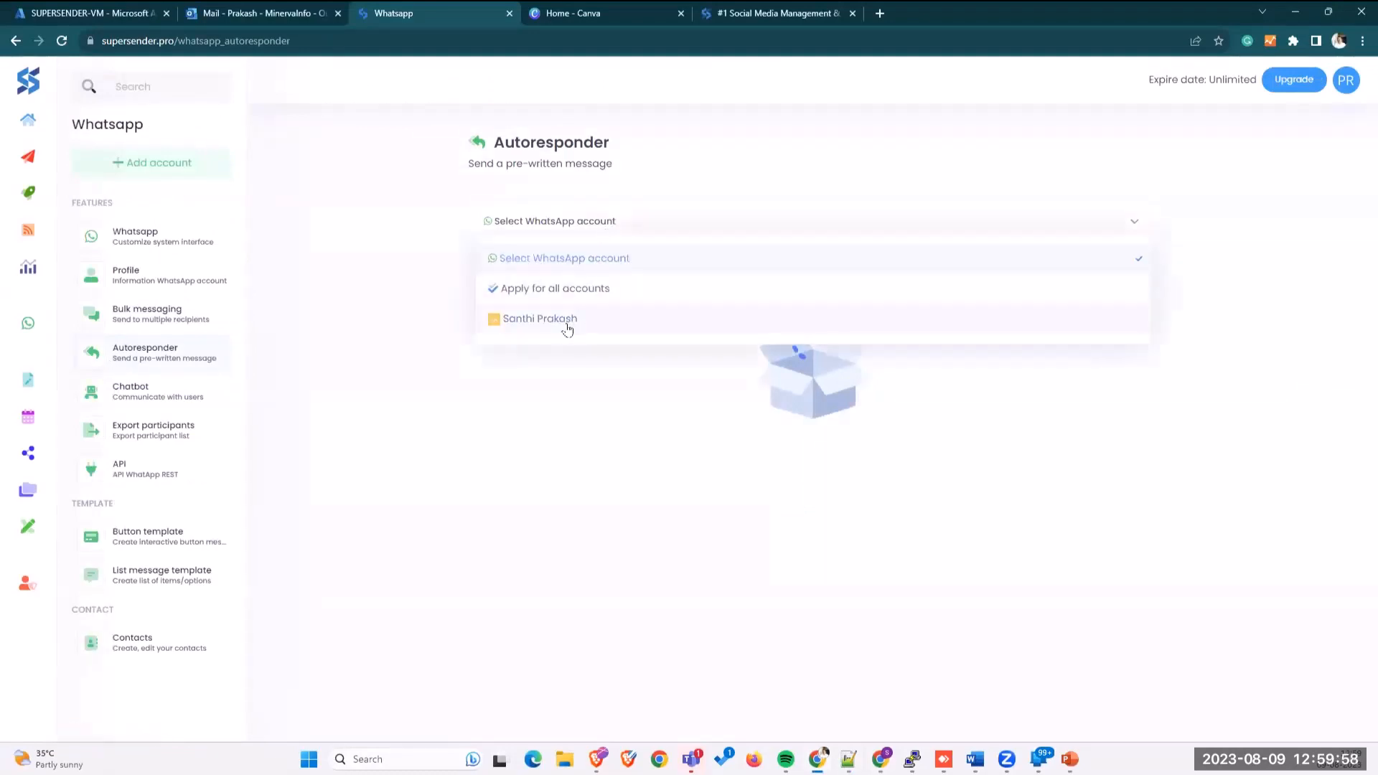
{"action": "left_click", "coordinate": [542, 319]}
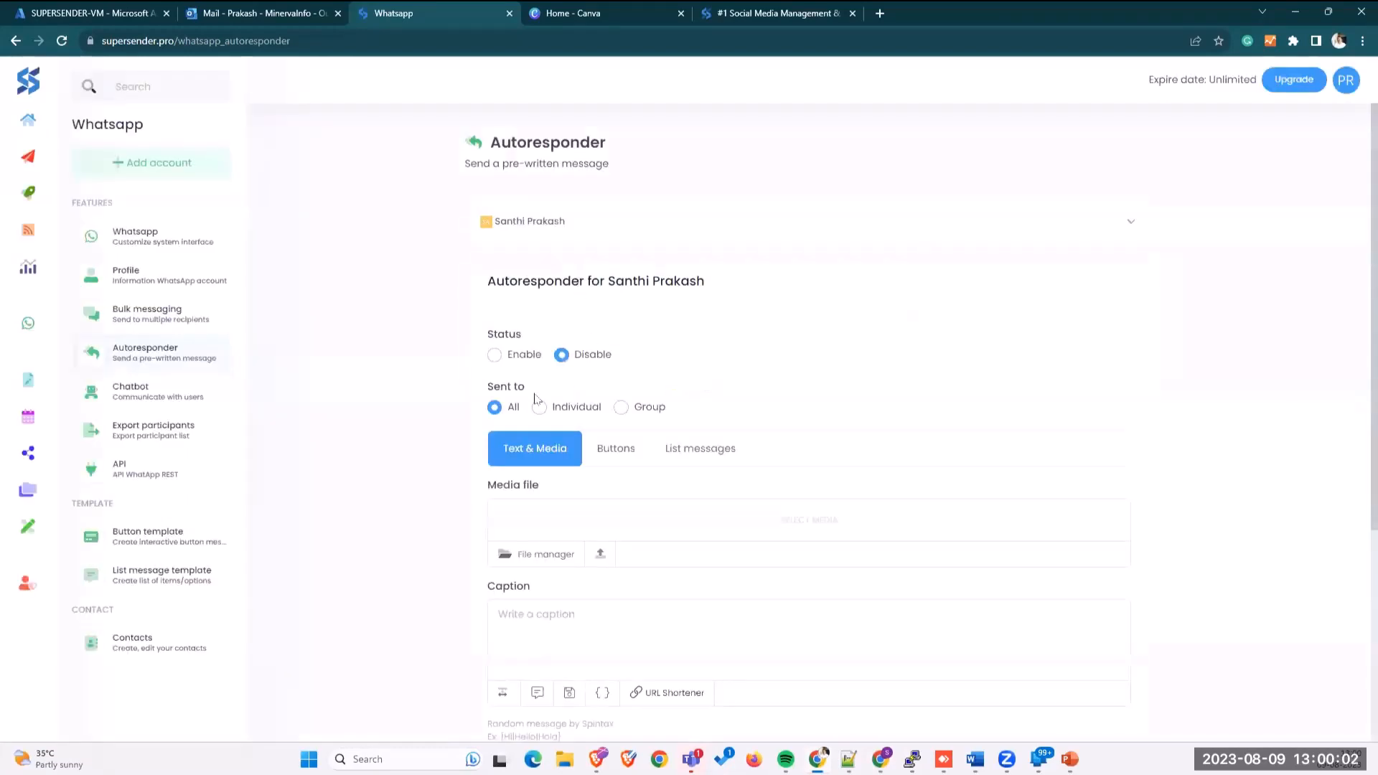
{"action": "left_click", "coordinate": [494, 355]}
{"action": "scroll", "coordinate": [630, 358], "scroll_direction": "down", "scroll_amount": 4}
{"action": "left_click", "coordinate": [556, 312]}
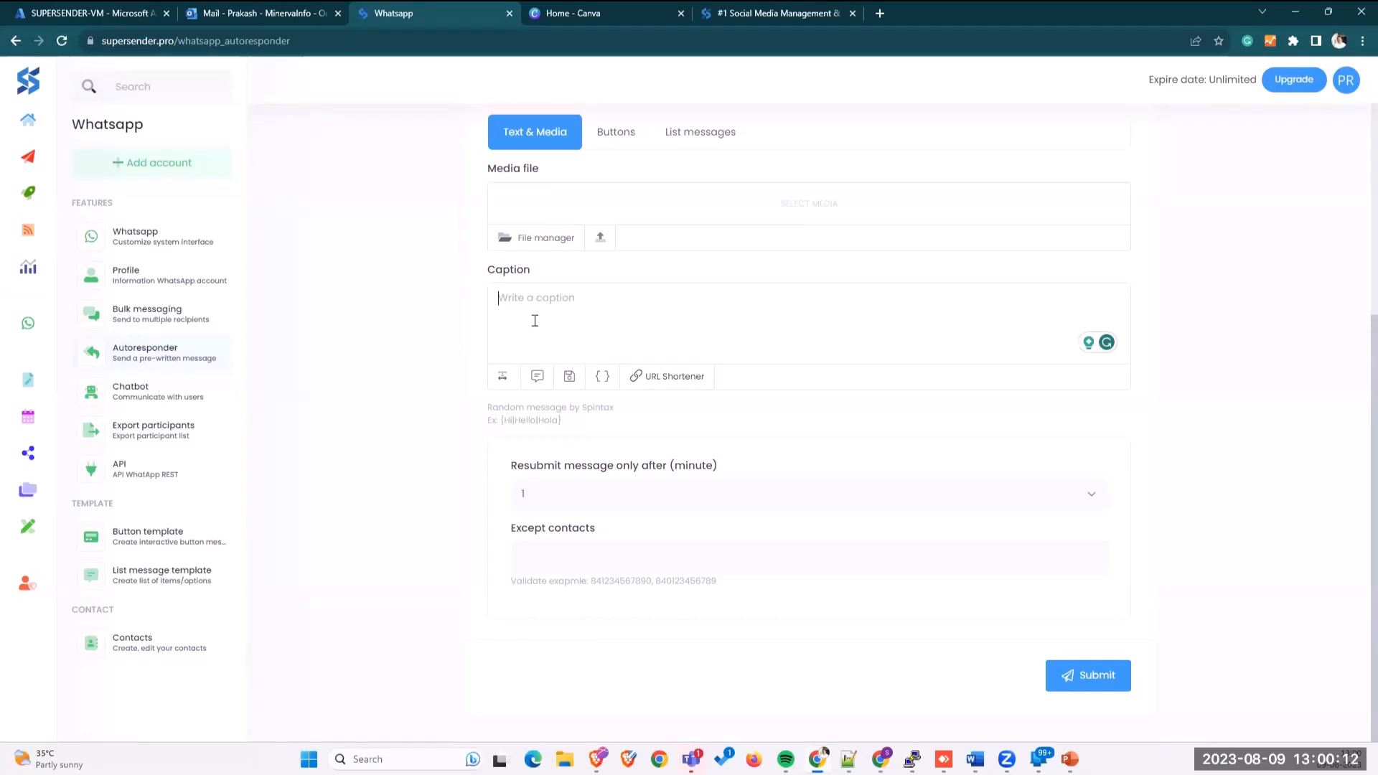
{"action": "left_click_drag", "start_coordinate": [564, 422], "coordinate": [500, 423]}
{"action": "left_click", "coordinate": [535, 426]}
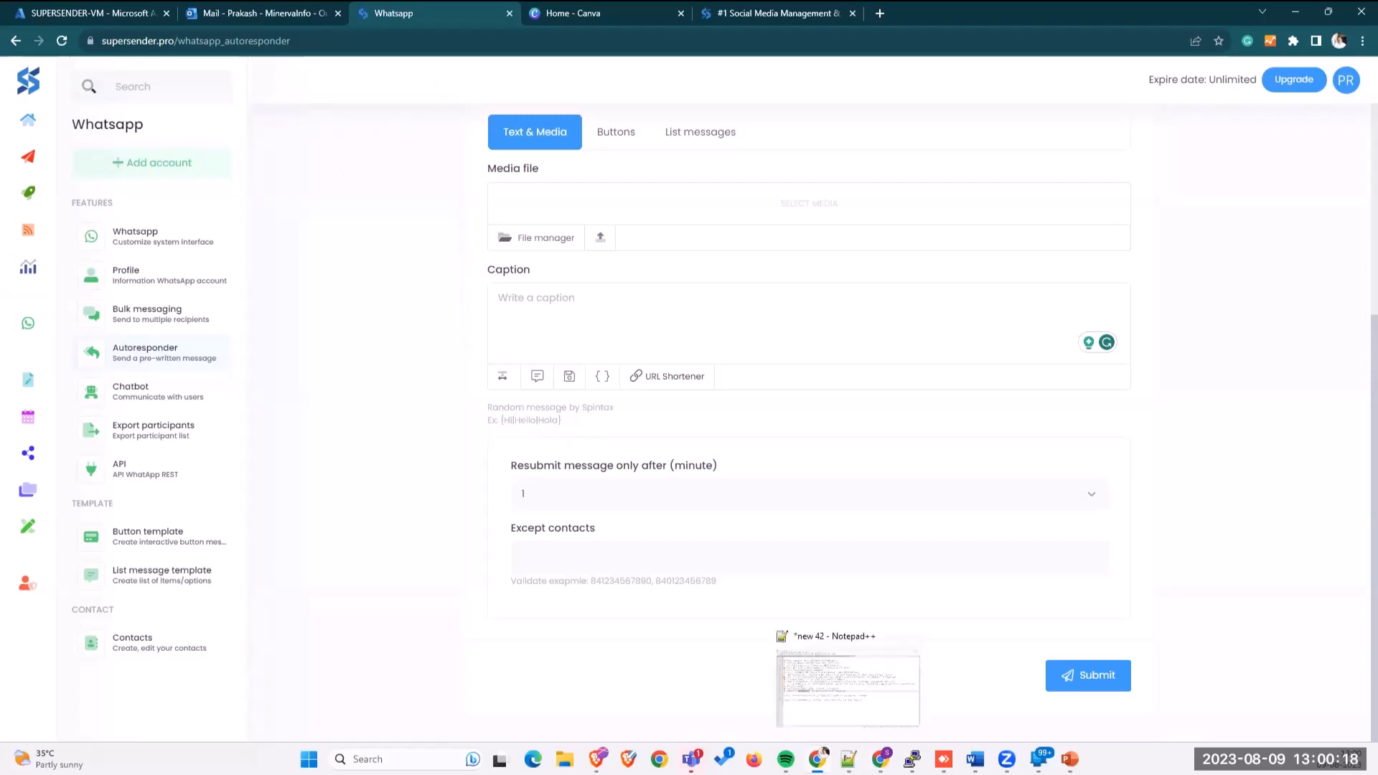
Step: Copy the {Hi|Hello} spintax greeting from line 1 of the Notepad++ message
{"action": "left_click", "coordinate": [848, 759]}
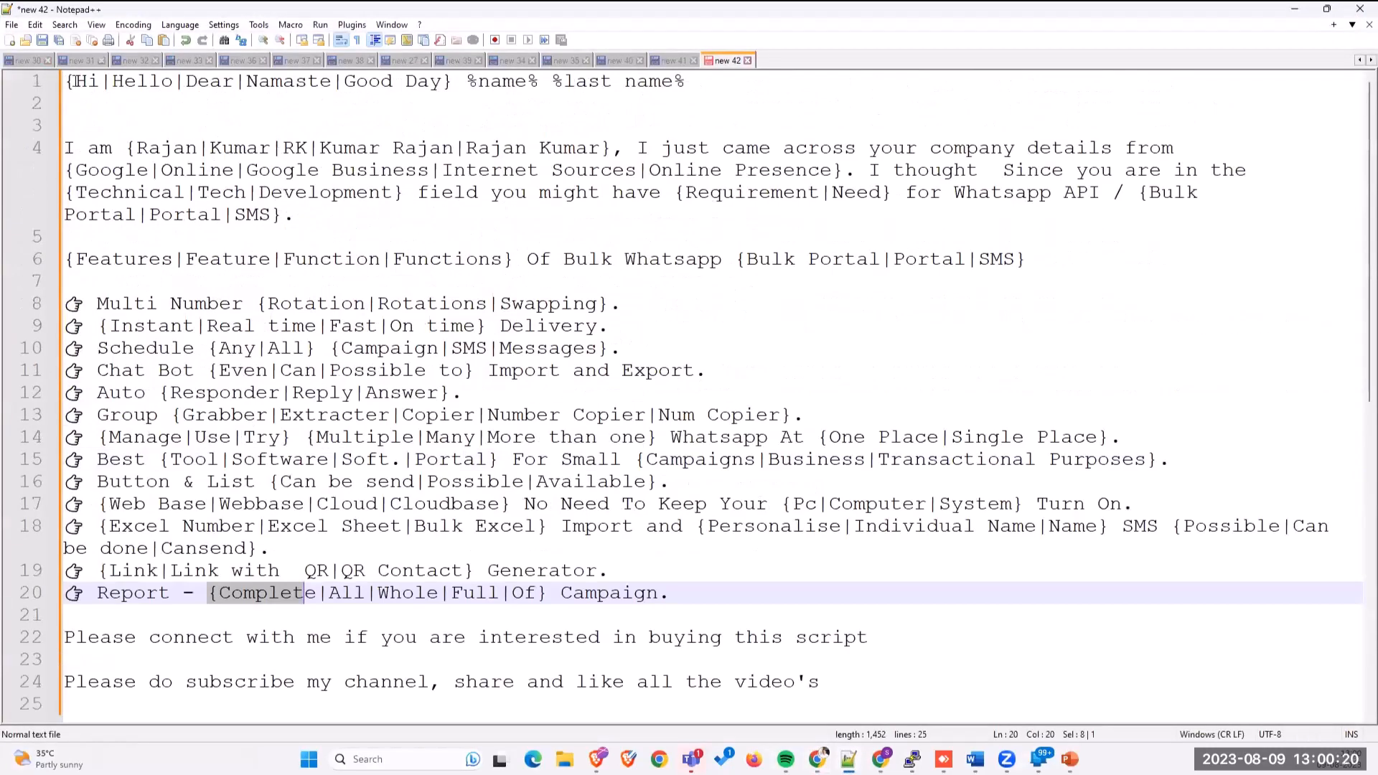
{"action": "left_click_drag", "start_coordinate": [65, 81], "coordinate": [454, 84]}
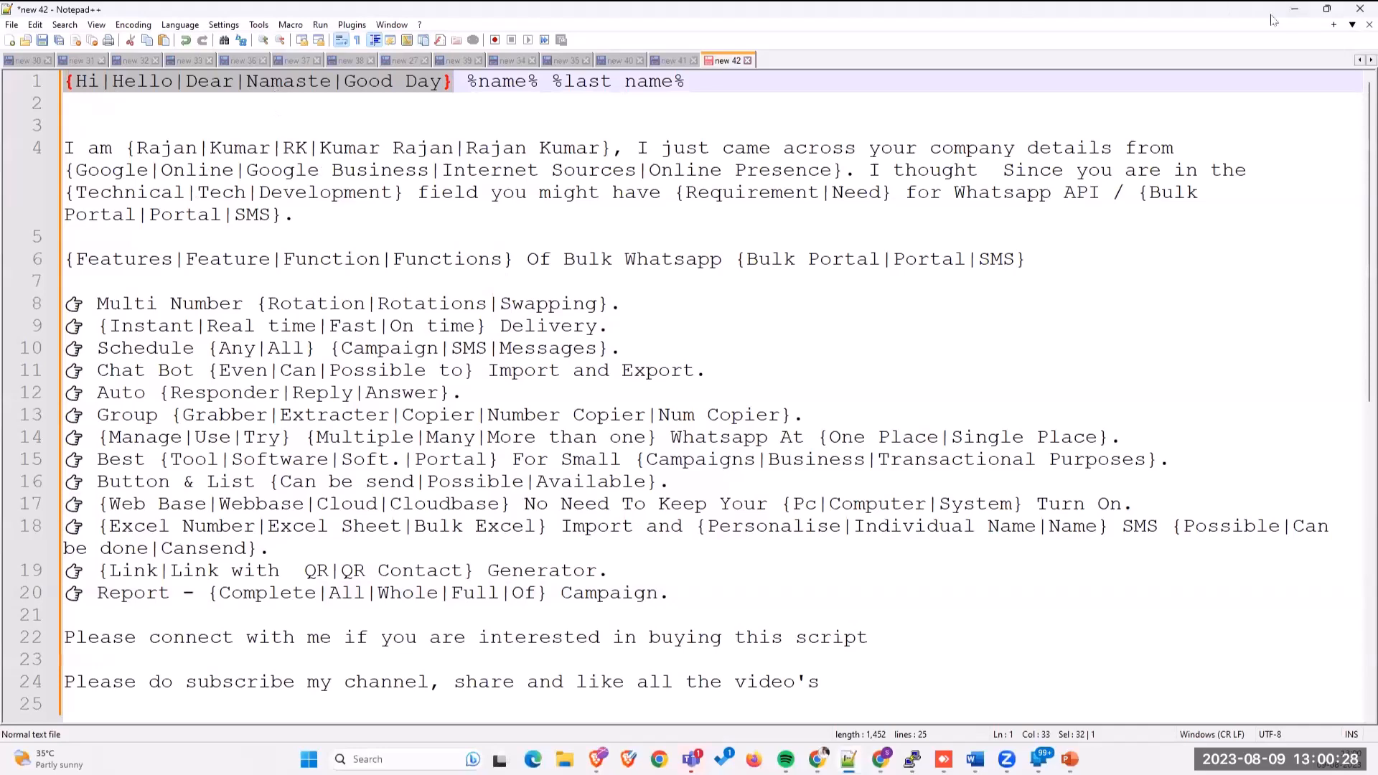
{"action": "key", "text": "alt+Tab"}
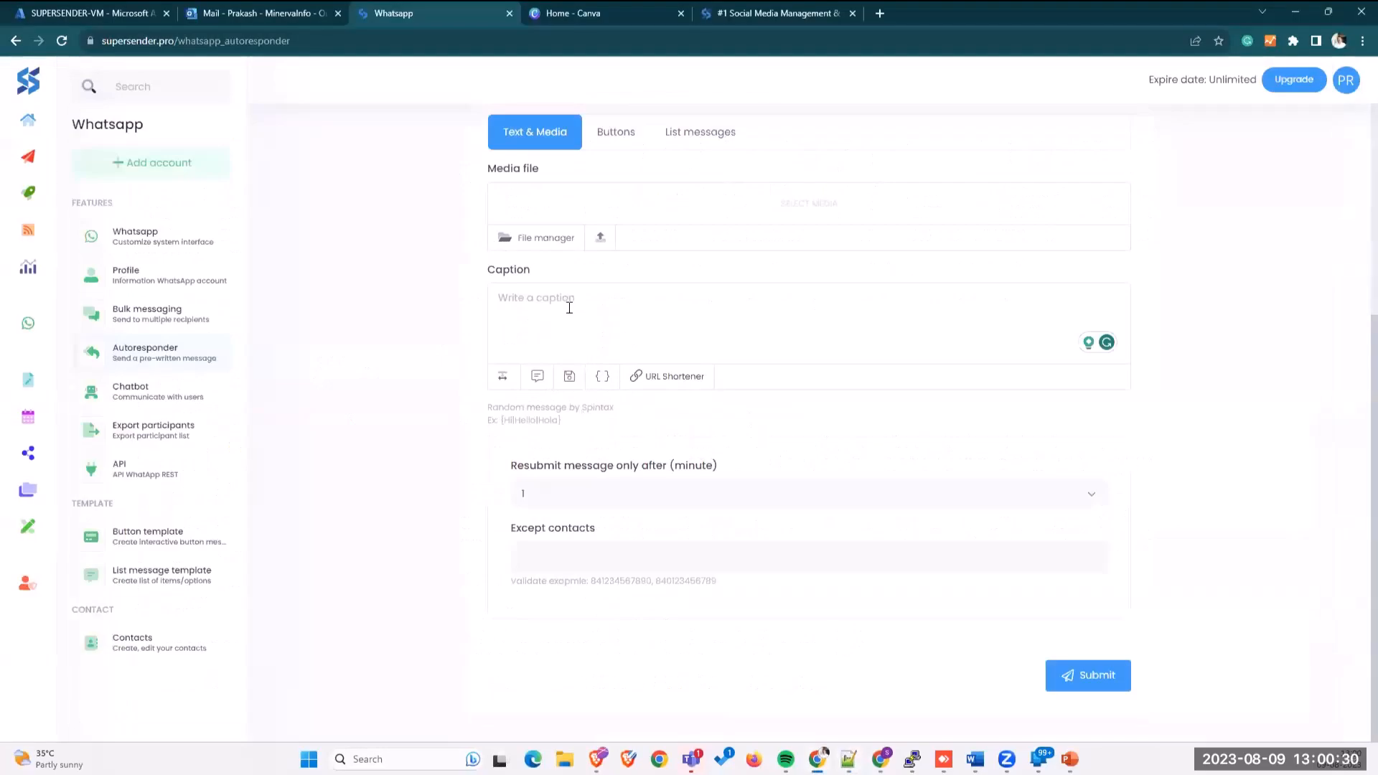
Step: Keep the resubmit interval at 1 minute and save the autoresponder with the welcome caption
{"action": "left_click", "coordinate": [578, 495]}
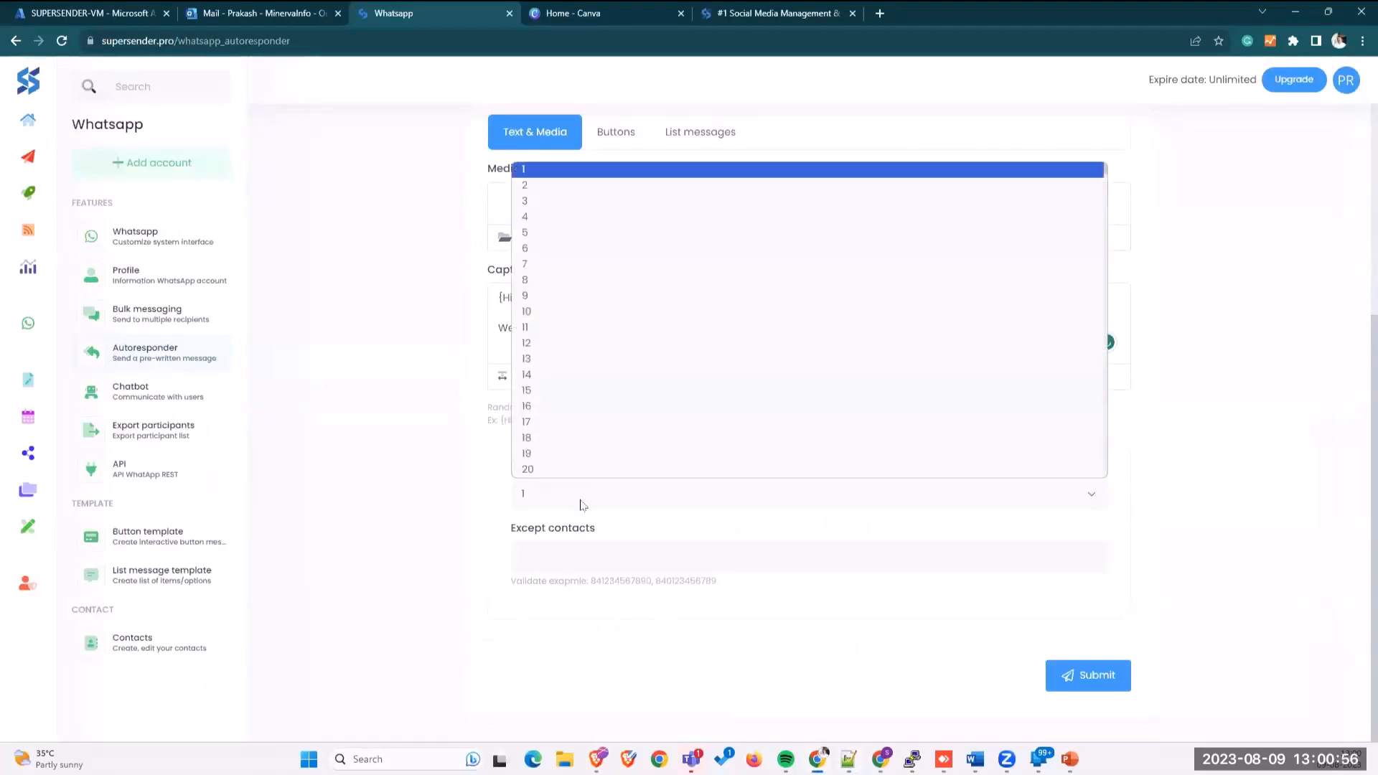
{"action": "left_click", "coordinate": [579, 504]}
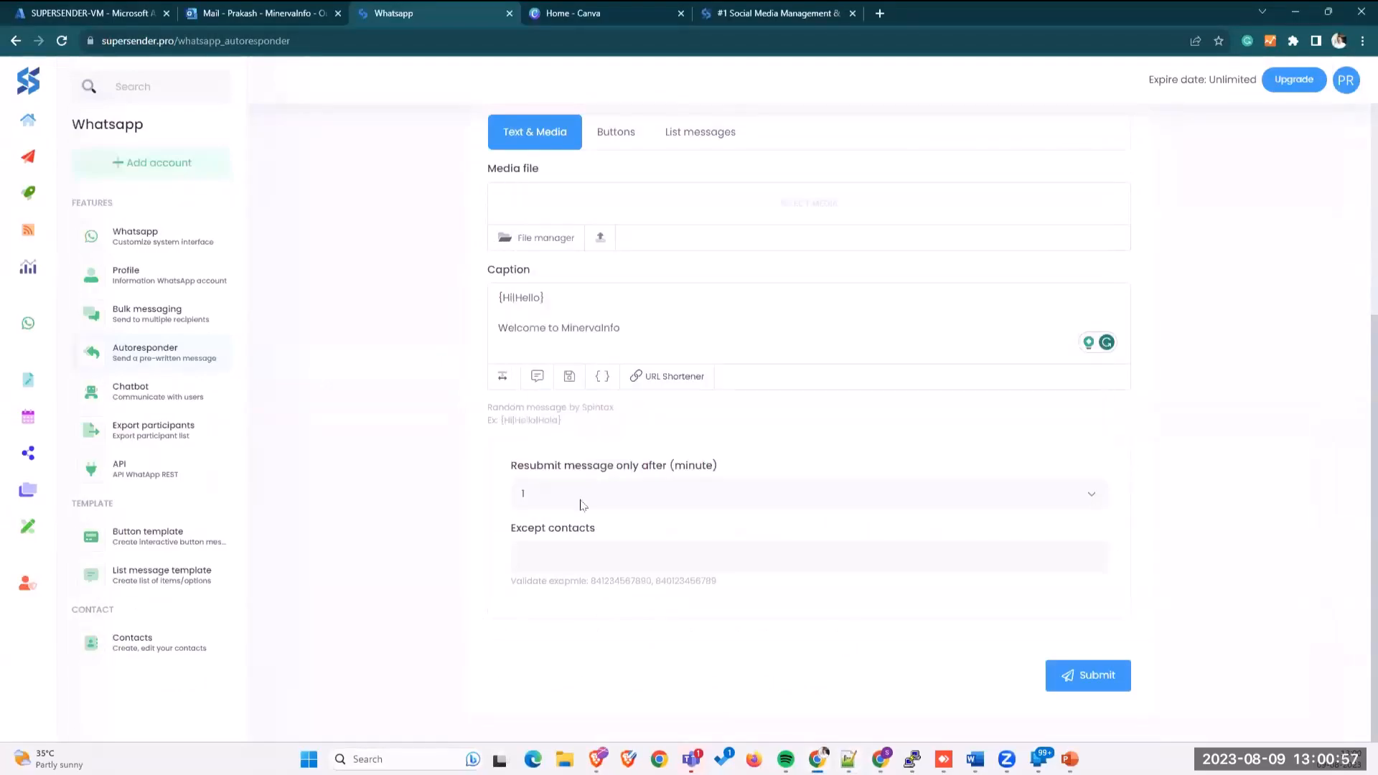
{"action": "left_click", "coordinate": [579, 496]}
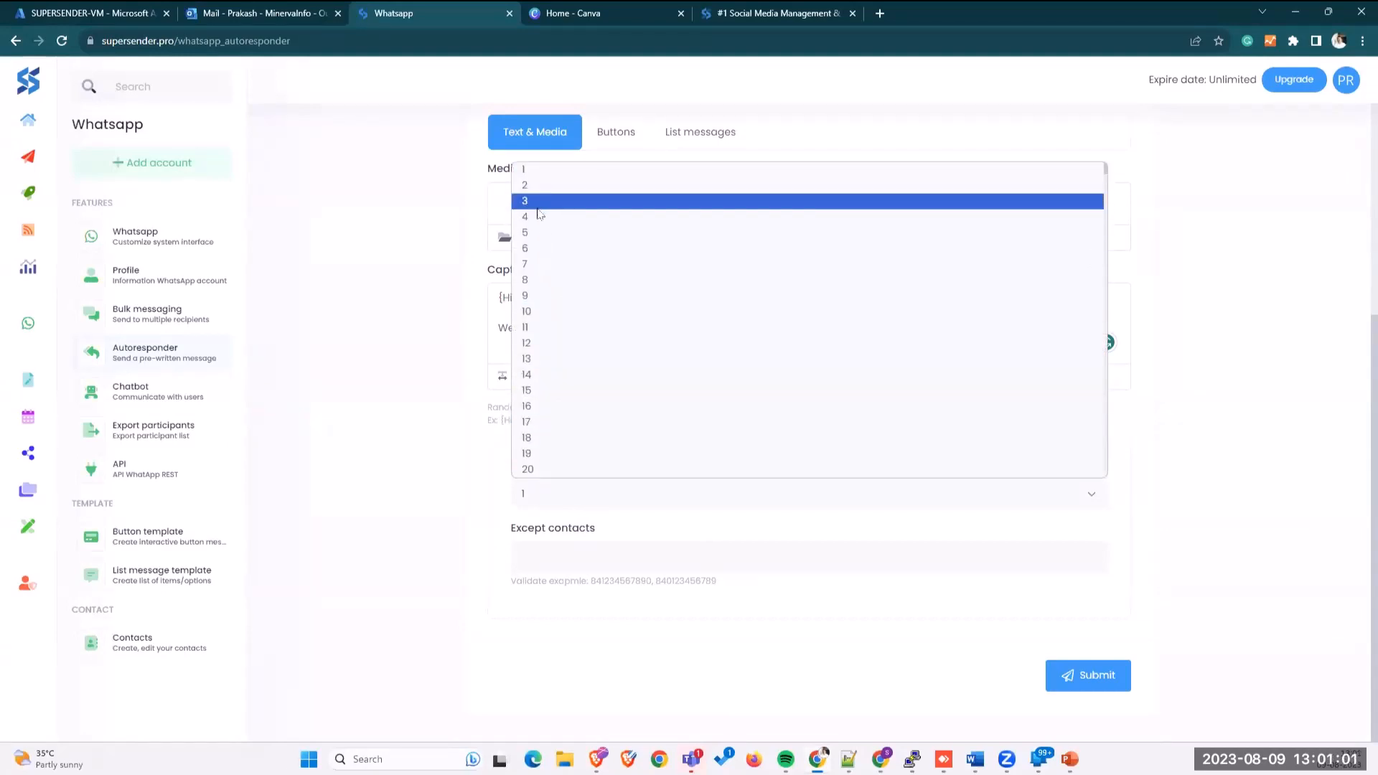
{"action": "left_click", "coordinate": [537, 177]}
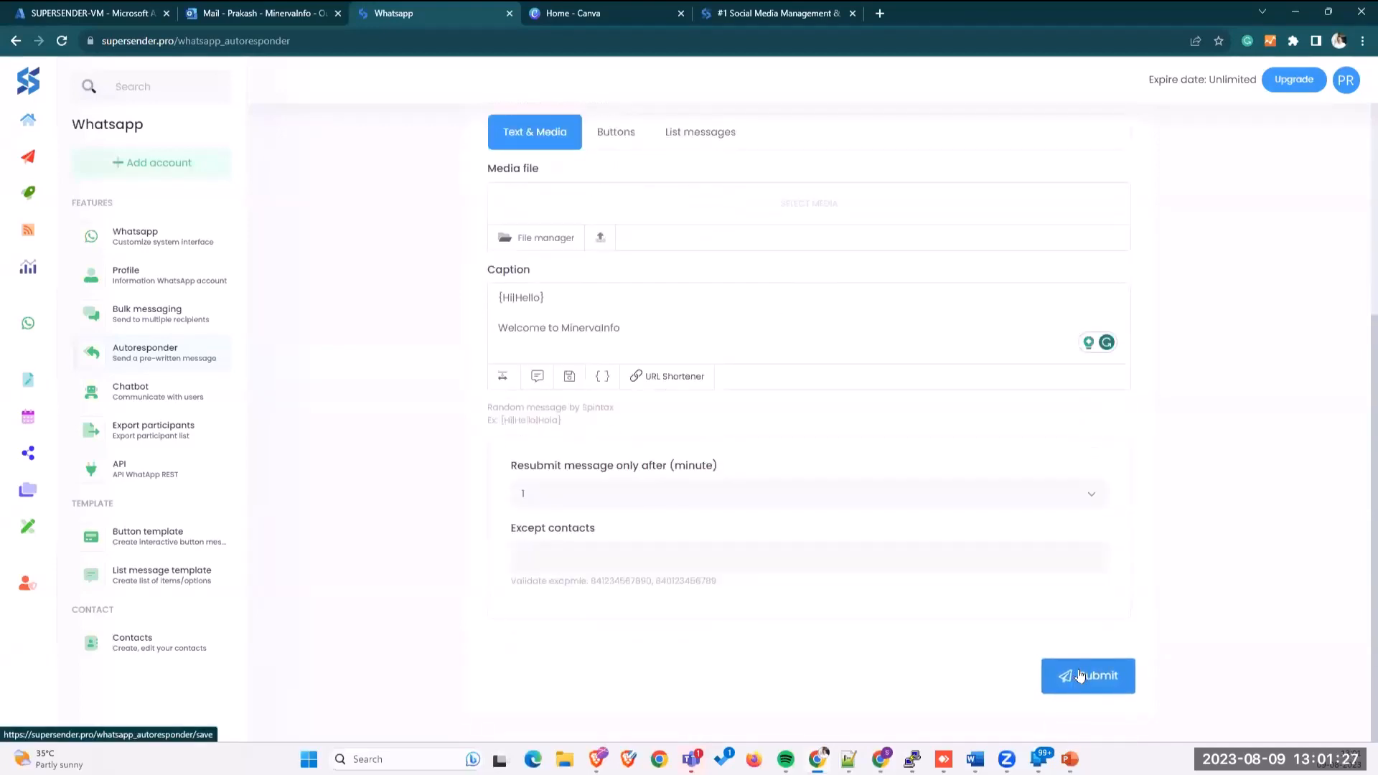
{"action": "left_click_drag", "start_coordinate": [1074, 673], "coordinate": [453, 327]}
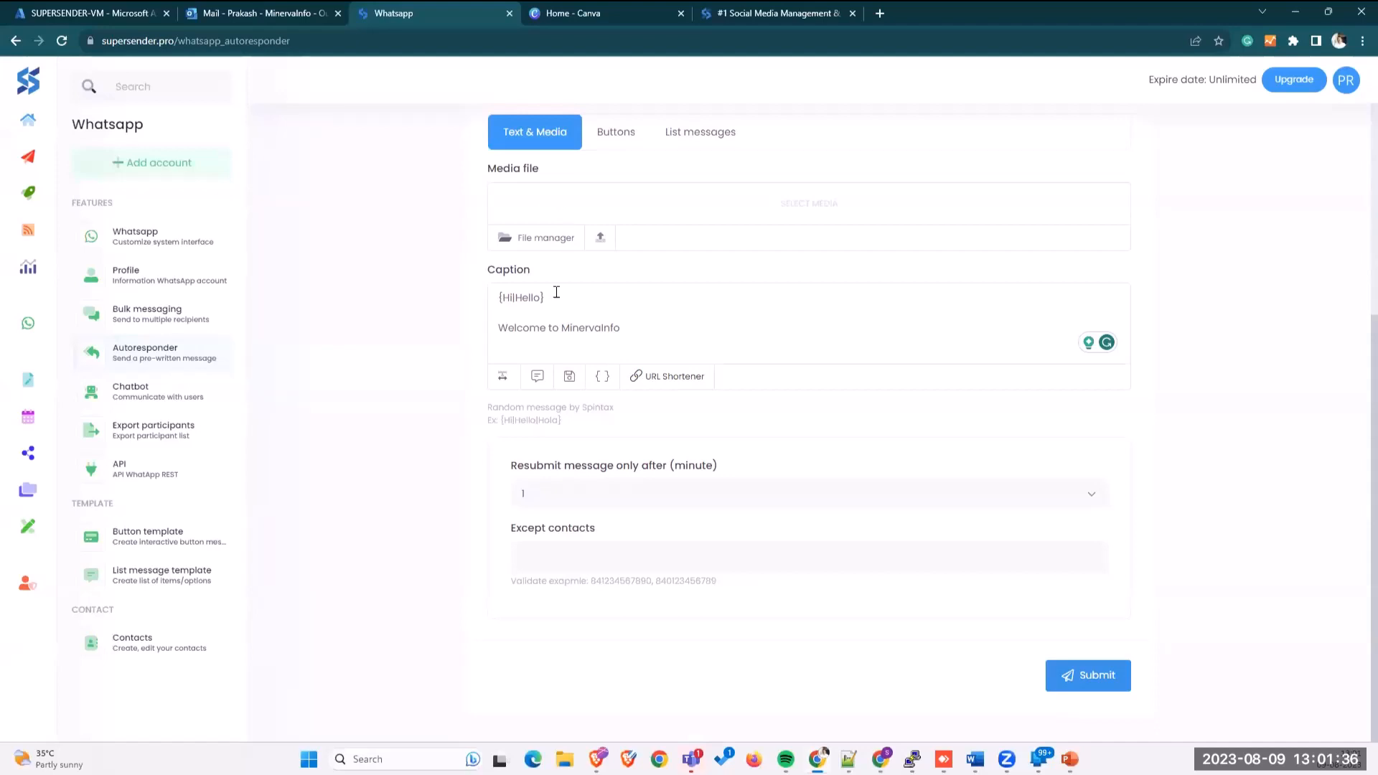
{"action": "left_click", "coordinate": [1076, 675]}
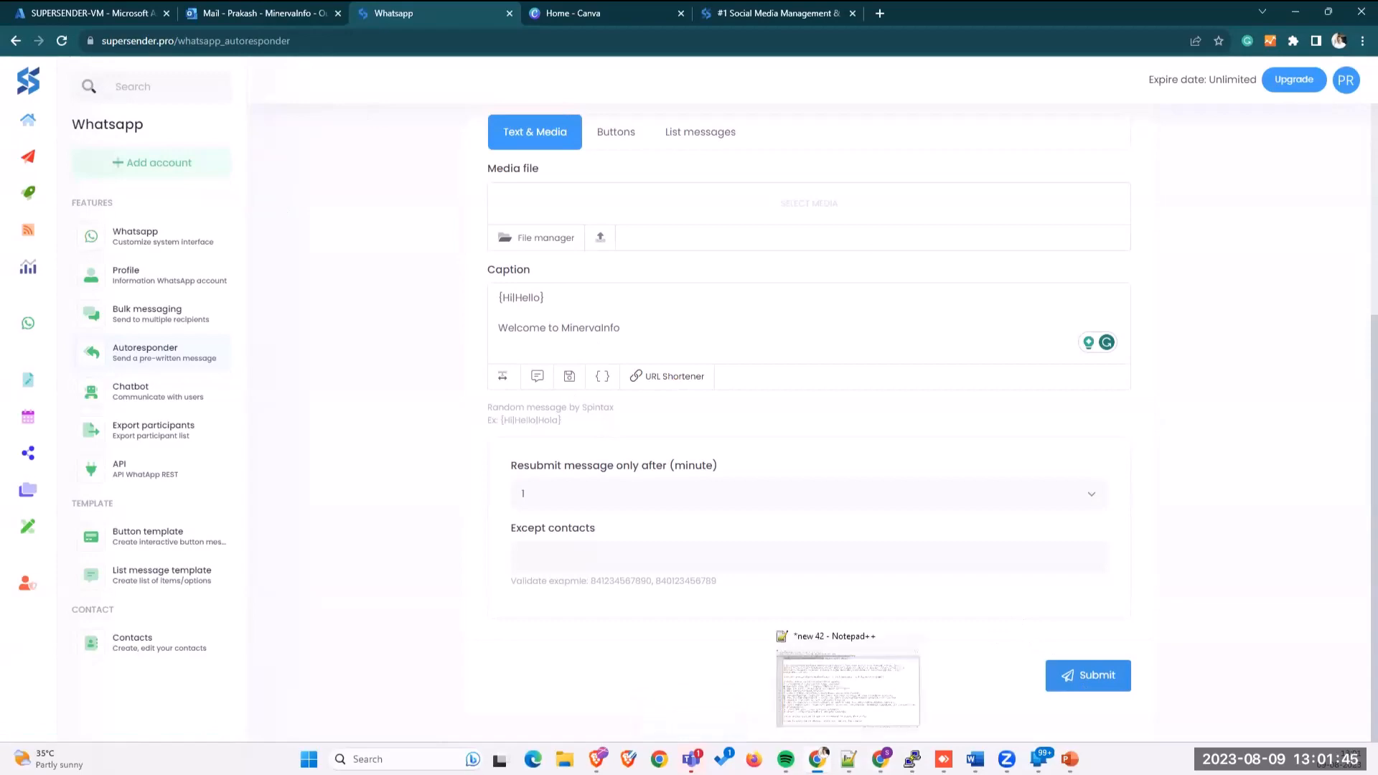
{"action": "left_click", "coordinate": [845, 750]}
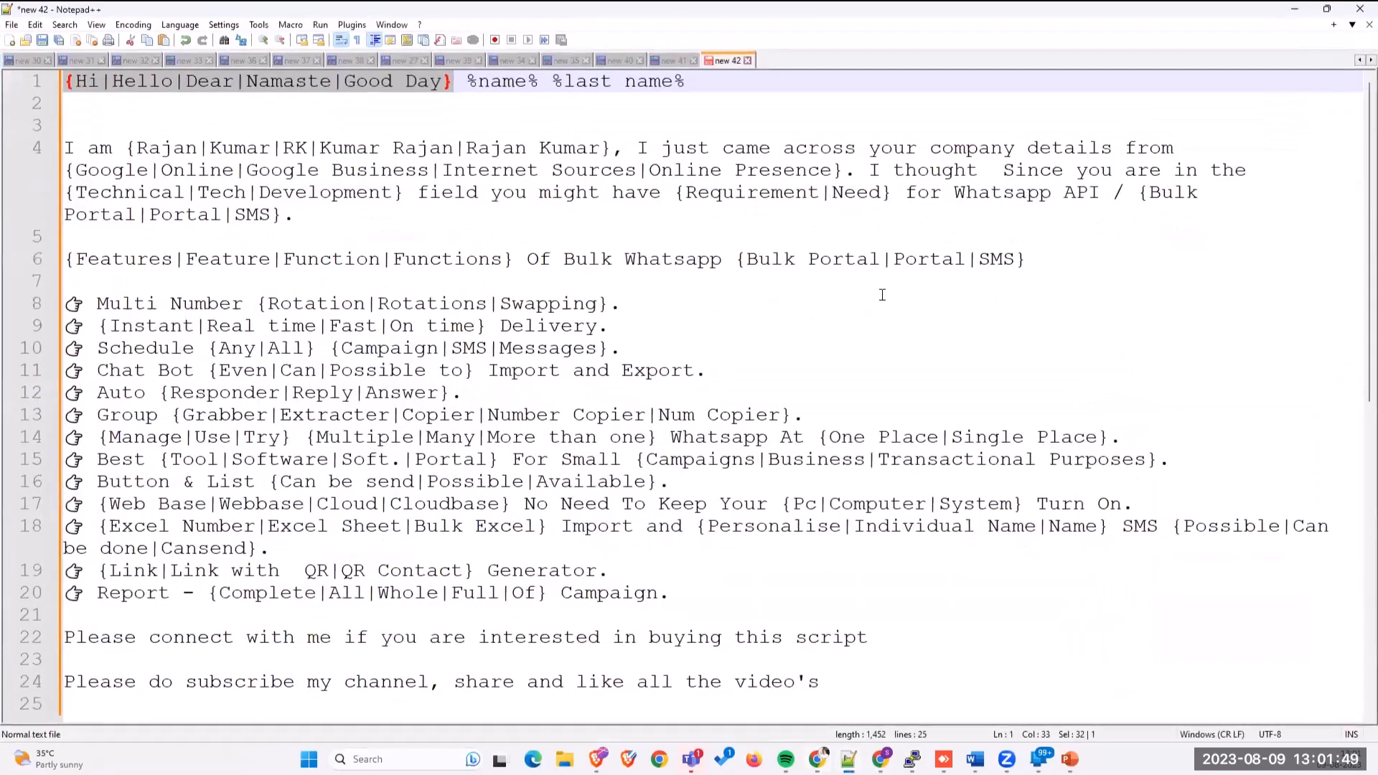
{"action": "scroll", "coordinate": [881, 295], "scroll_direction": "down", "scroll_amount": 6}
{"action": "left_click", "coordinate": [882, 295]}
{"action": "key", "text": "Return"}
{"action": "key", "text": "Return"}
{"action": "key", "text": "Return"}
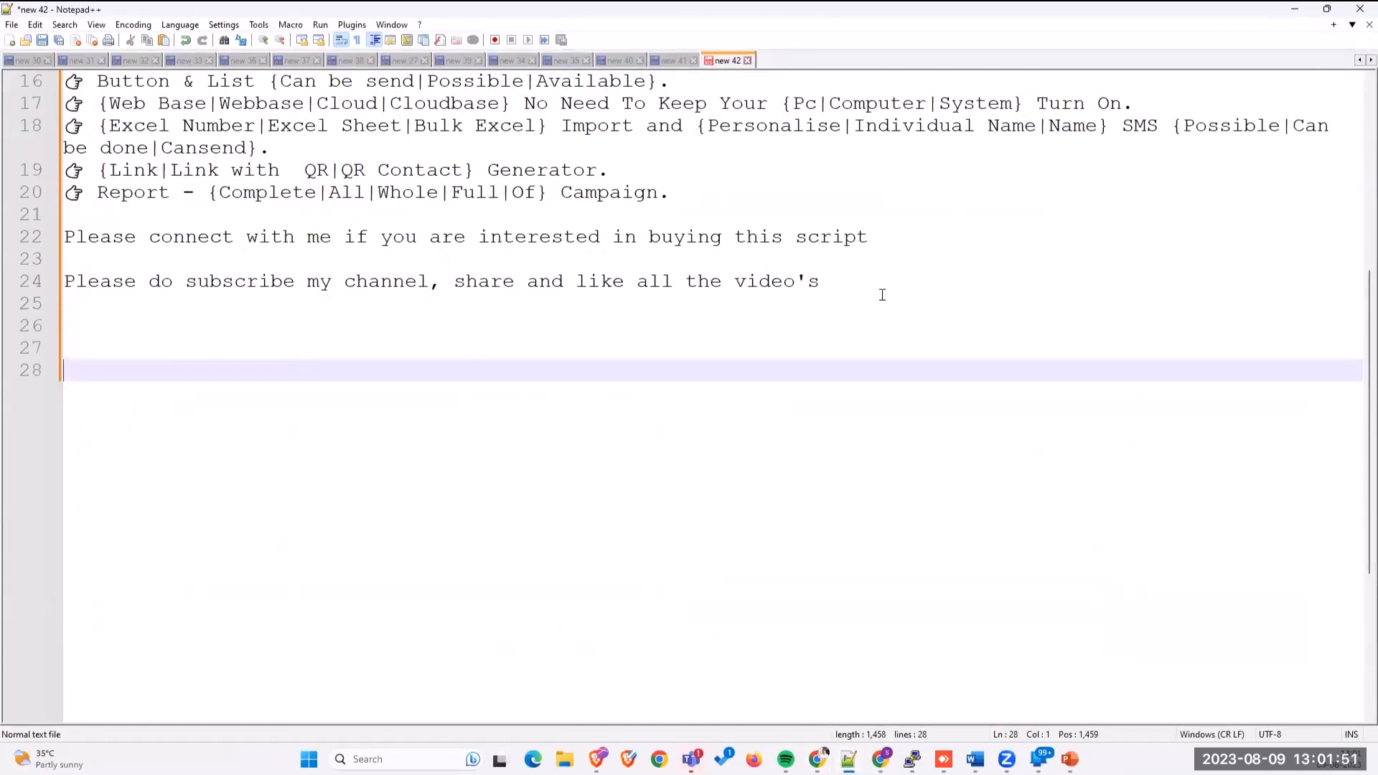
{"action": "type", "text": "https"}
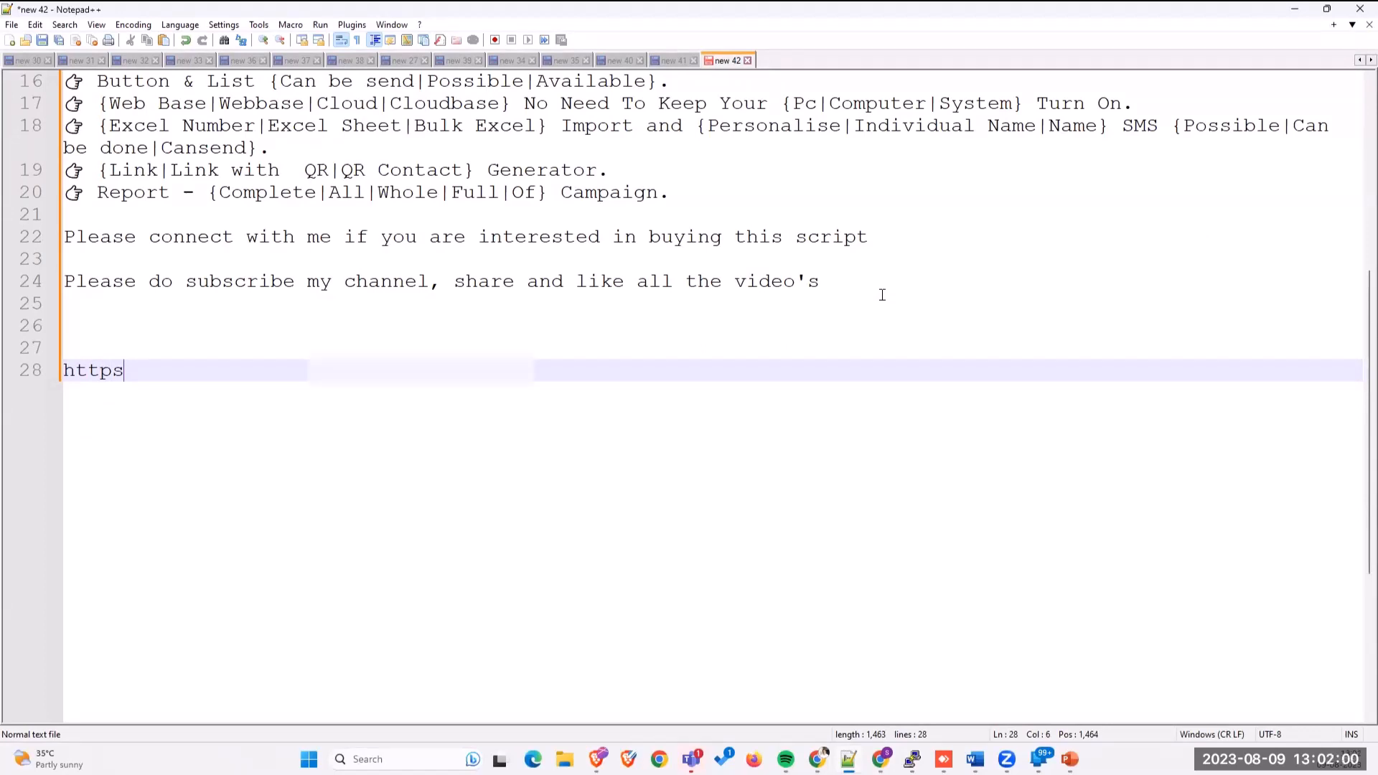
{"action": "type", "text": "://wa.me"}
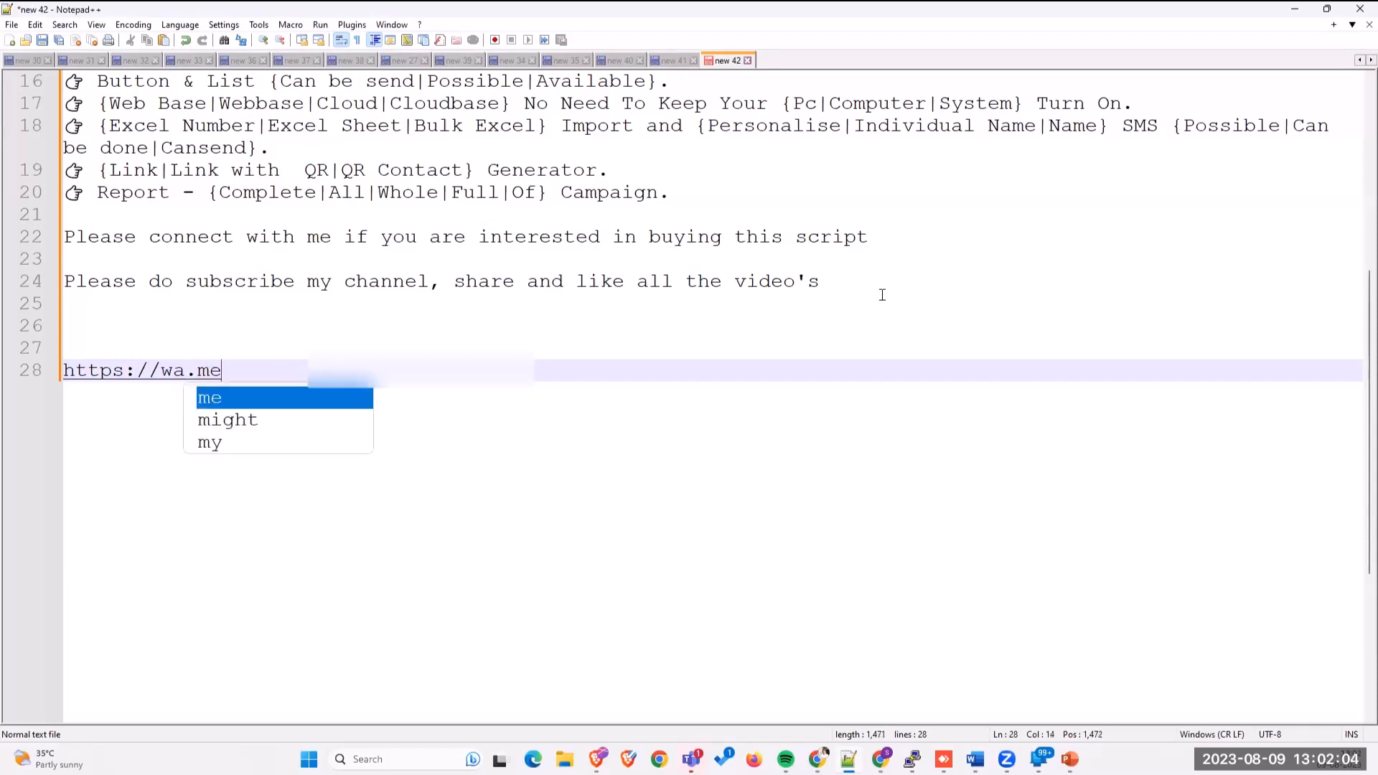
{"action": "type", "text": "/91"}
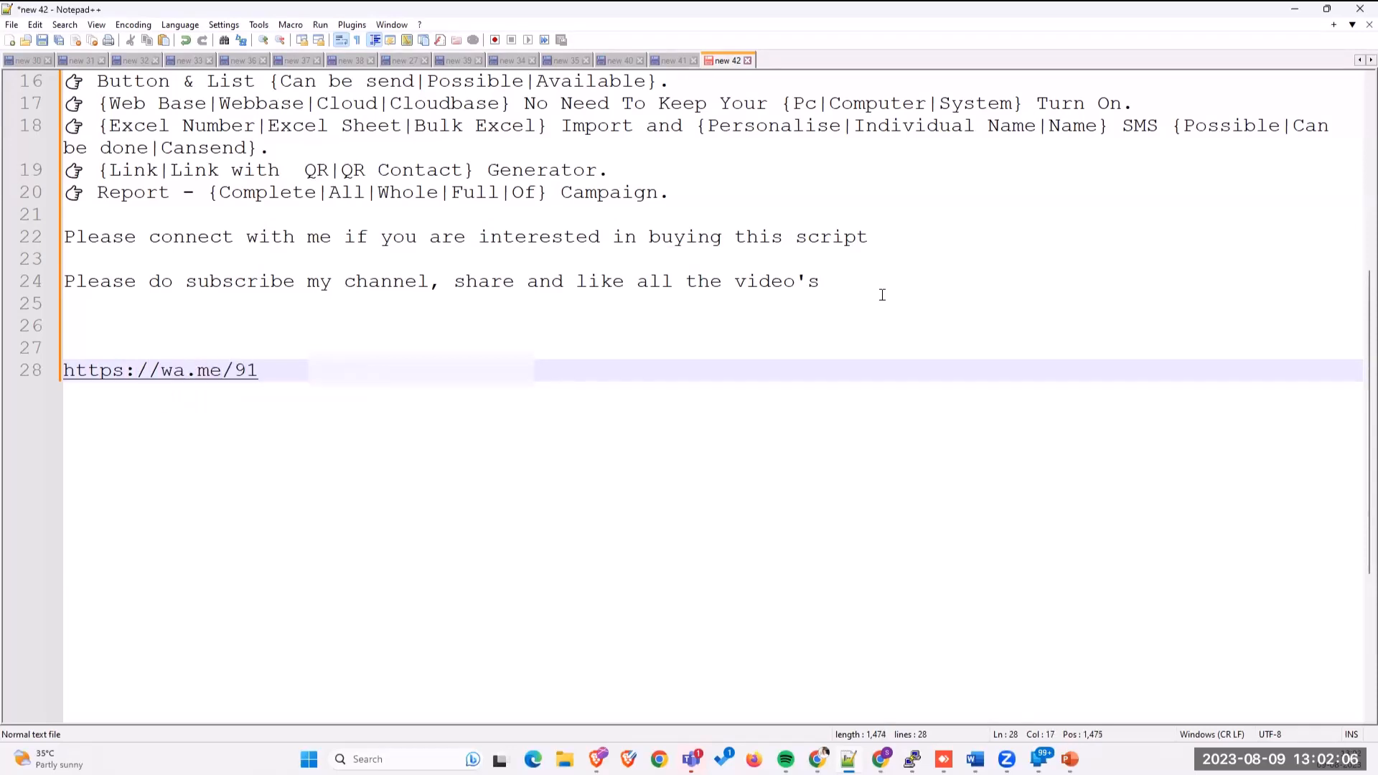
{"action": "left_click_drag", "start_coordinate": [234, 370], "coordinate": [282, 363]}
{"action": "left_click", "coordinate": [272, 373]}
{"action": "type", "text": "9036"}
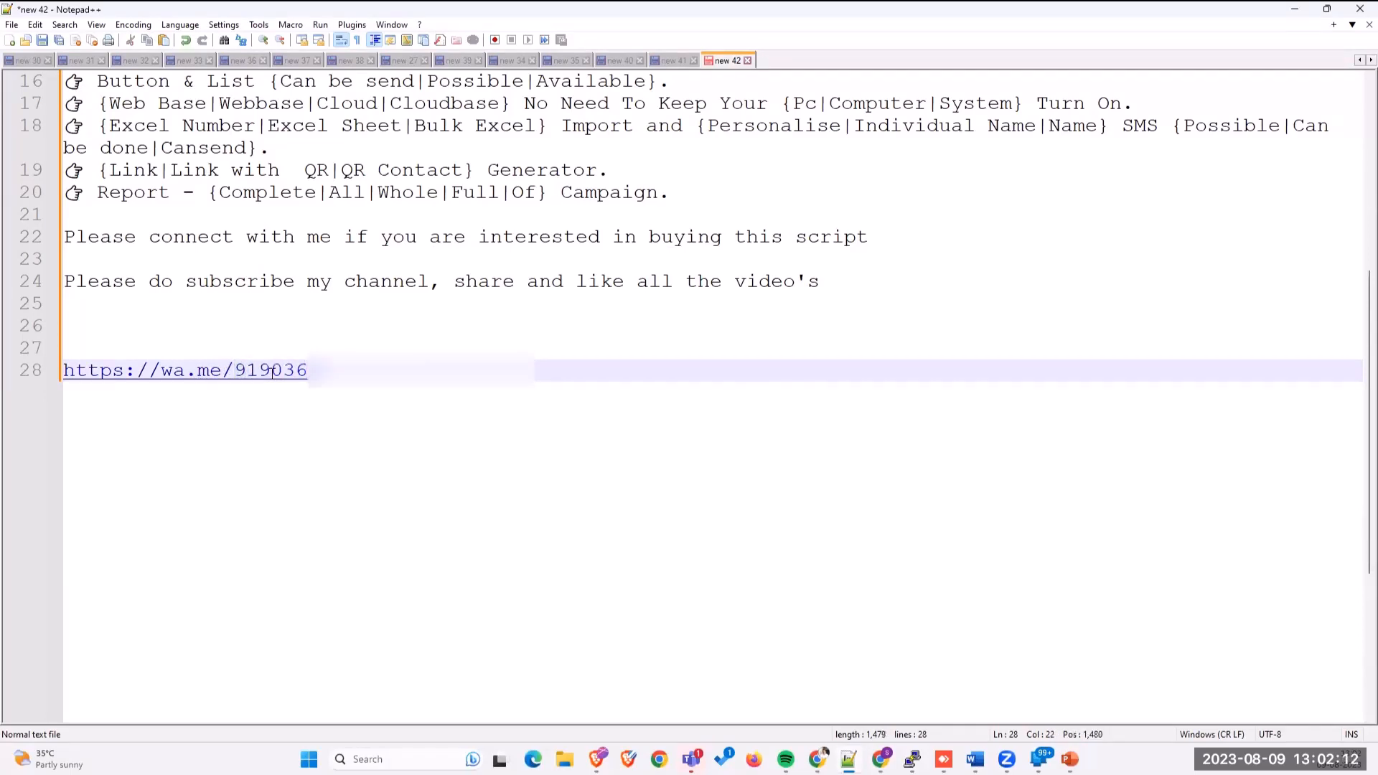
{"action": "type", "text": "??"}
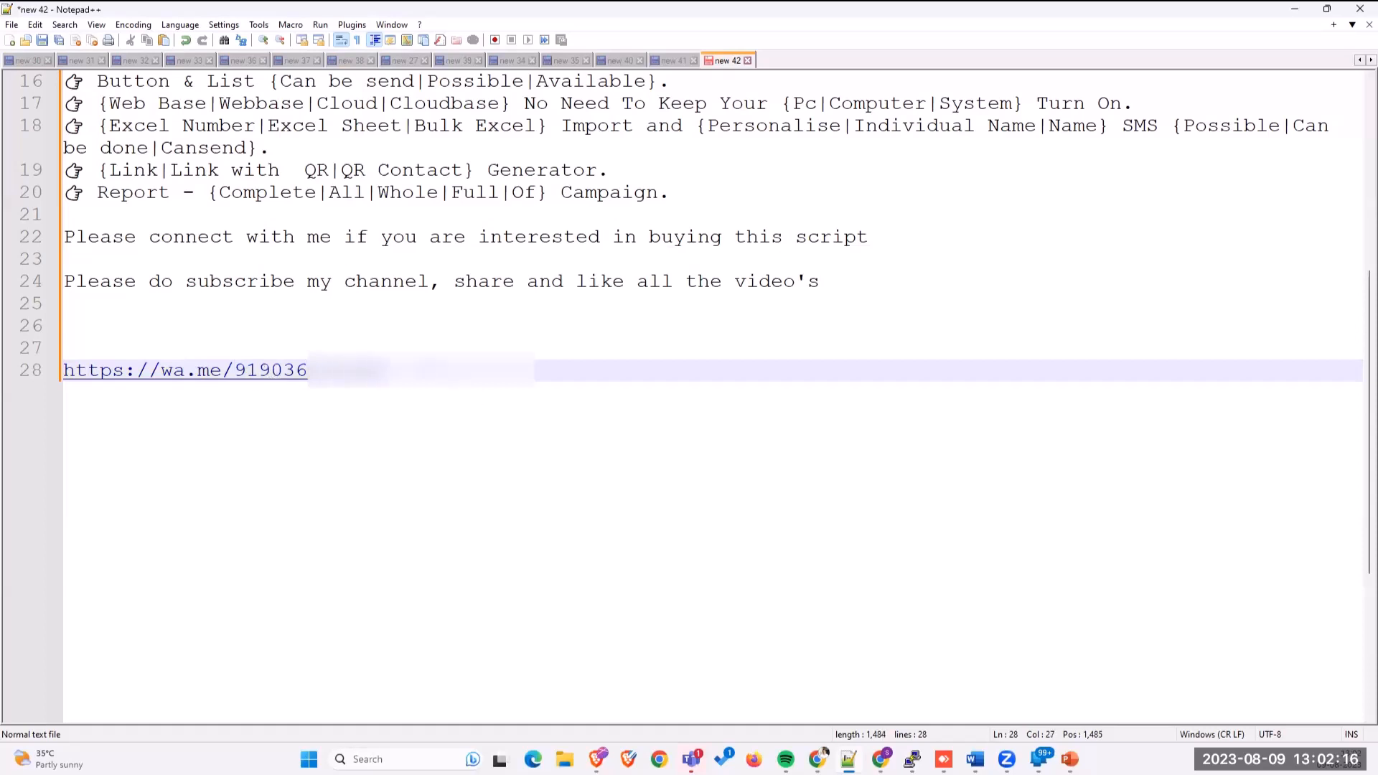
Step: Select the whole wa.me link on line 28
{"action": "left_click_drag", "start_coordinate": [380, 370], "coordinate": [25, 368]}
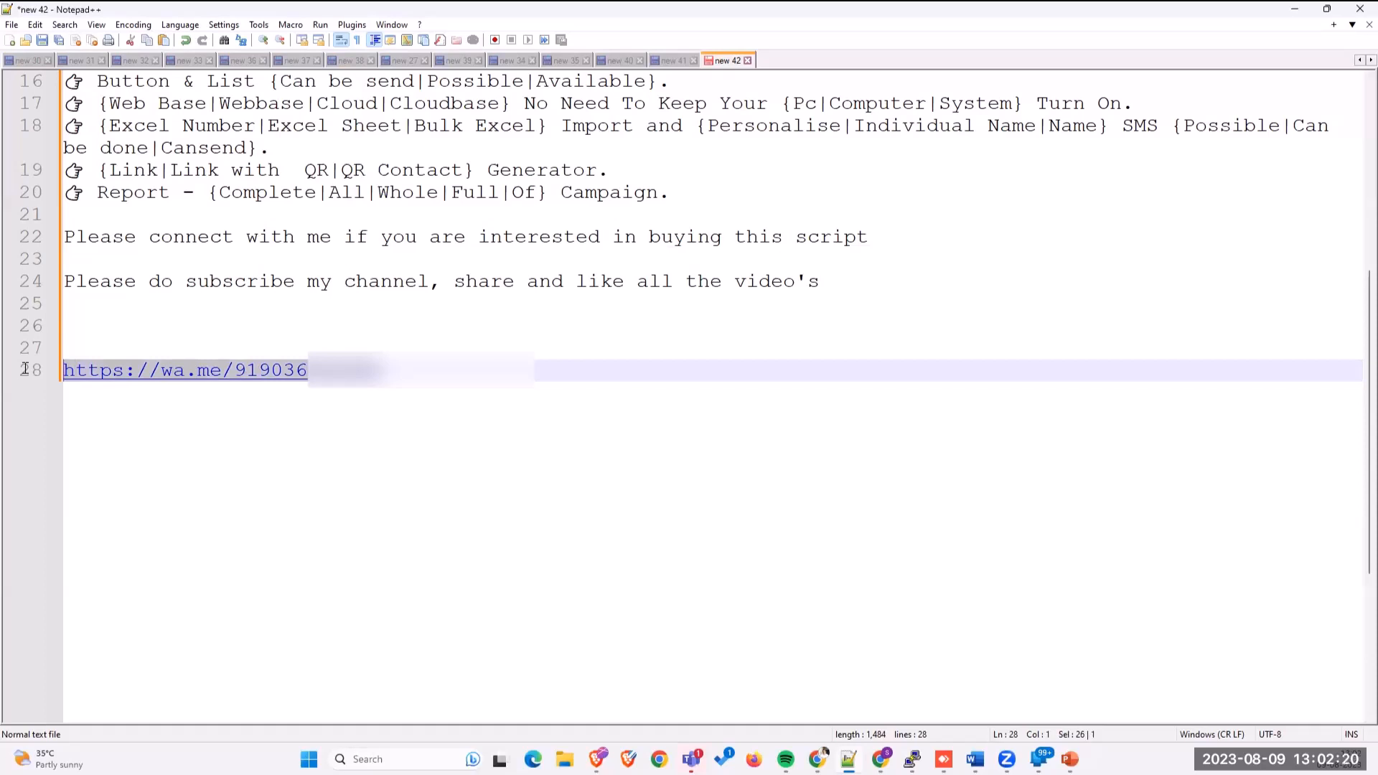
{"action": "left_click", "coordinate": [327, 392]}
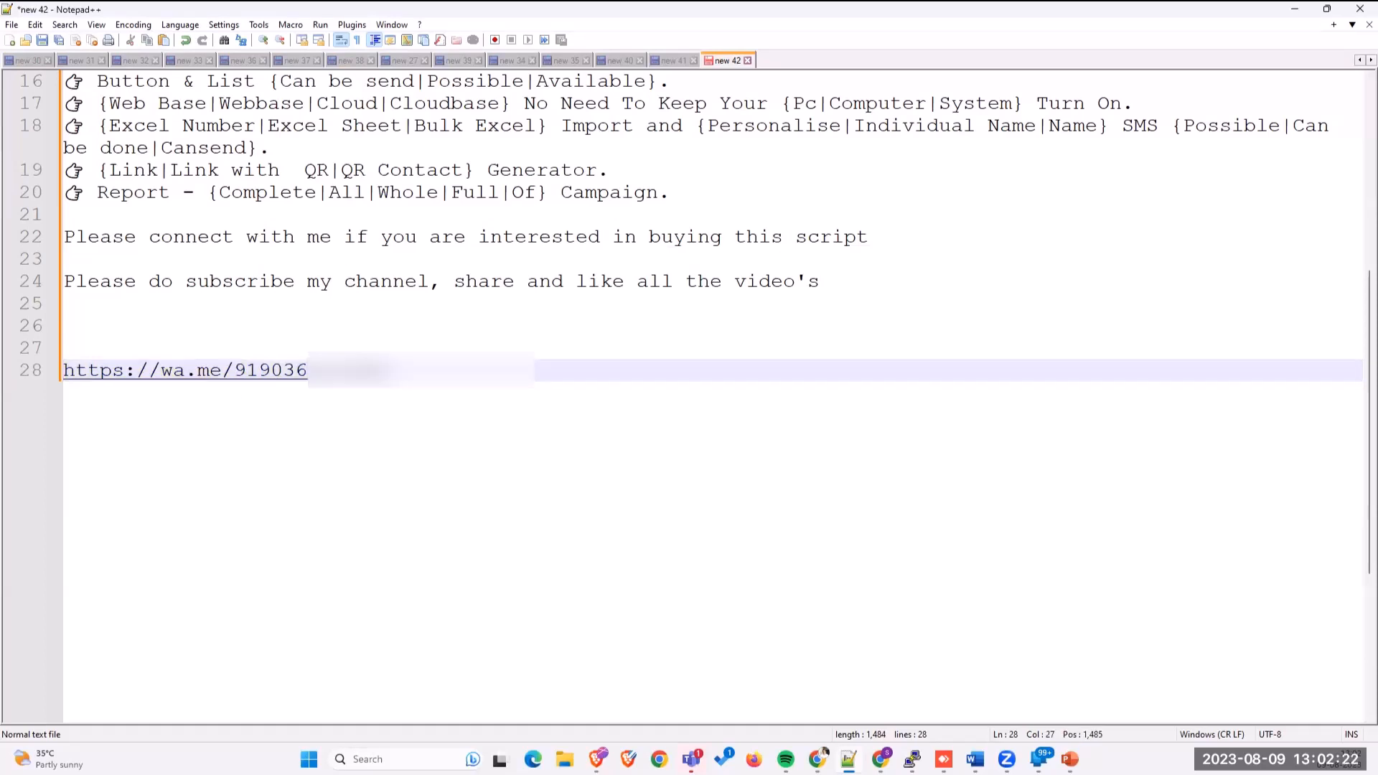
{"action": "left_click_drag", "start_coordinate": [380, 370], "coordinate": [60, 384]}
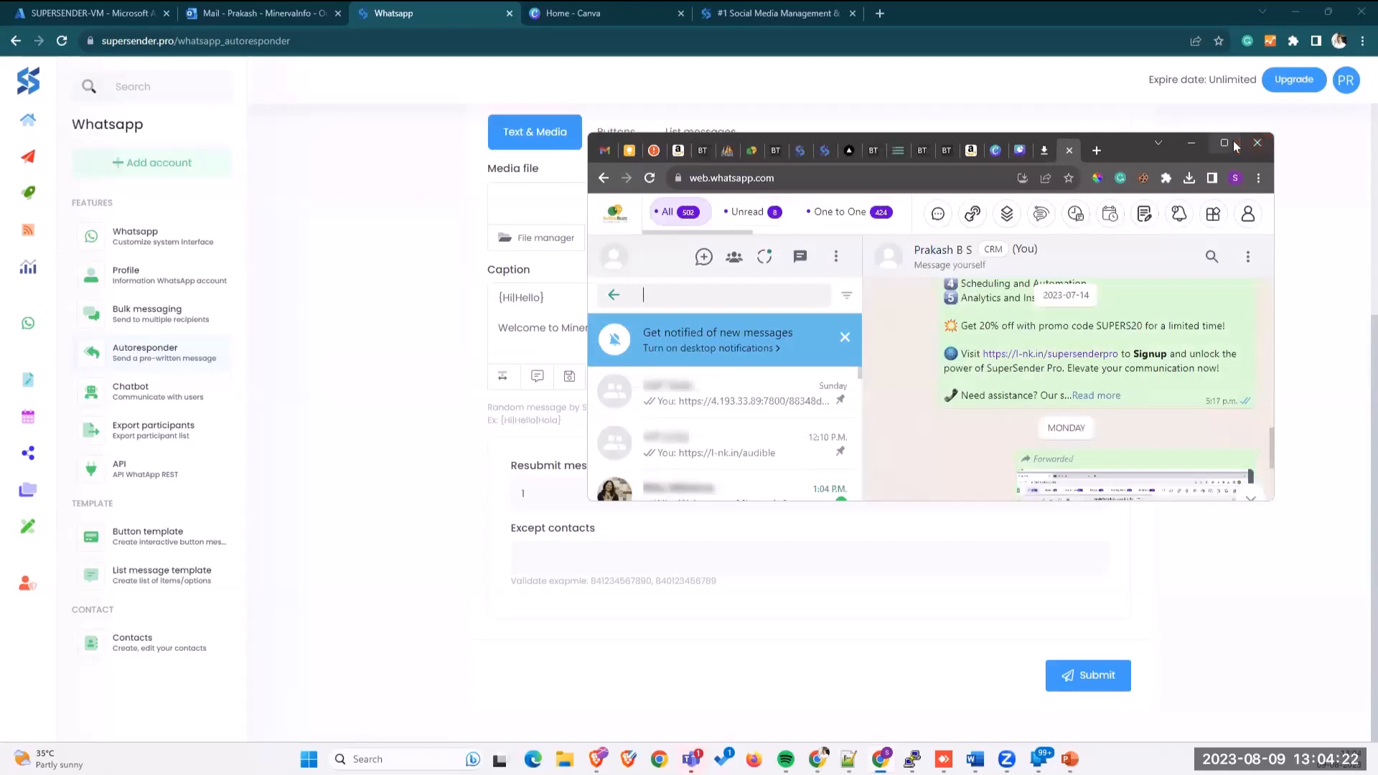
Step: Open the maximized WhatsApp Web chat showing the 'Hi, Welcome to MinervaInfo' auto-reply, then restore the window
{"action": "left_click", "coordinate": [1224, 142]}
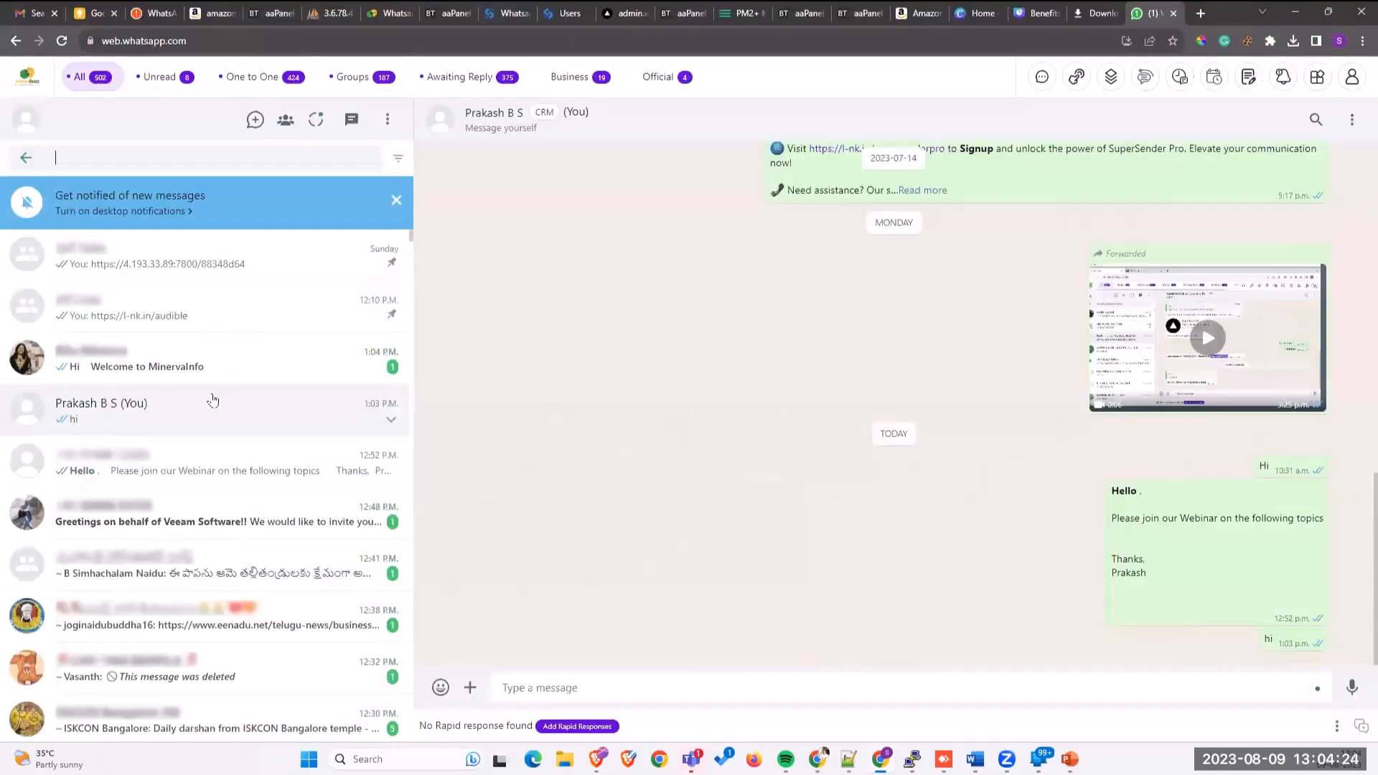
{"action": "left_click", "coordinate": [212, 365]}
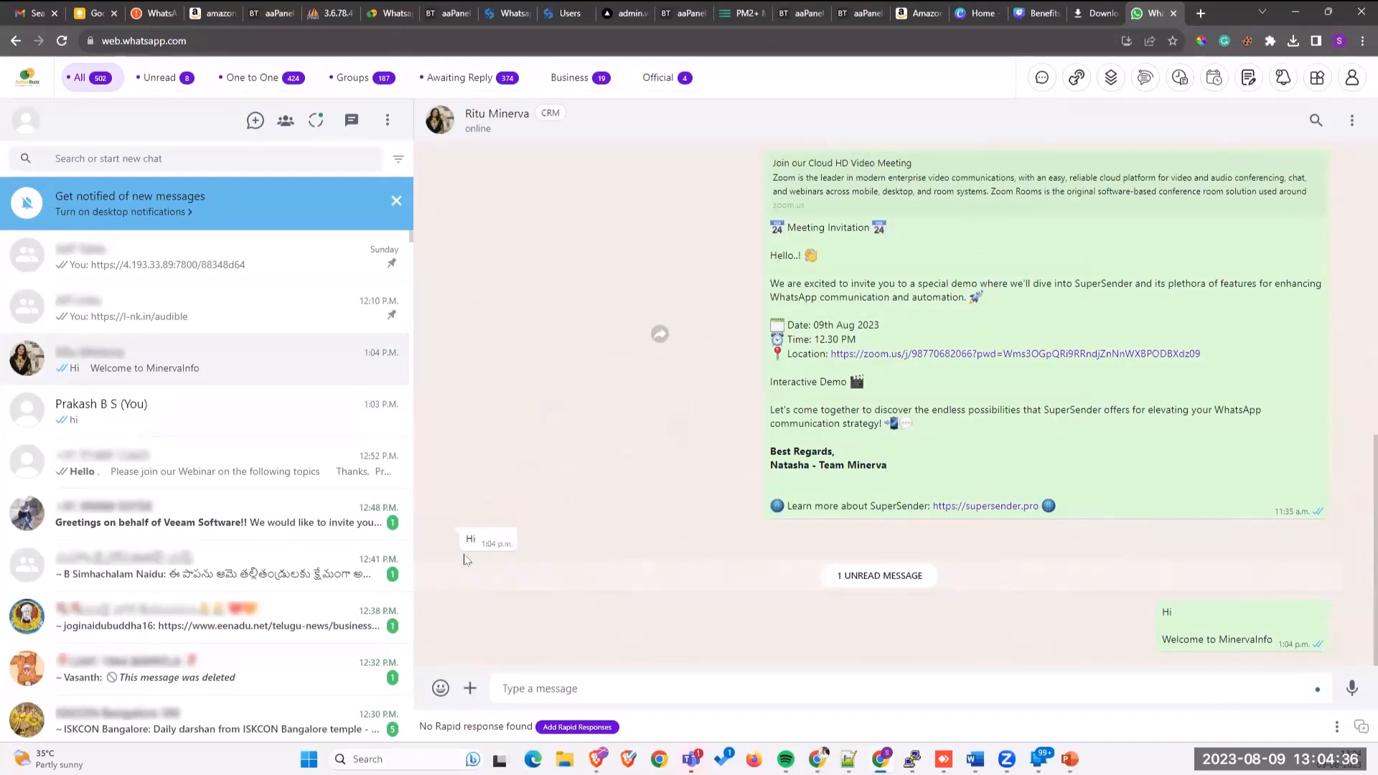
{"action": "left_click", "coordinate": [1329, 13]}
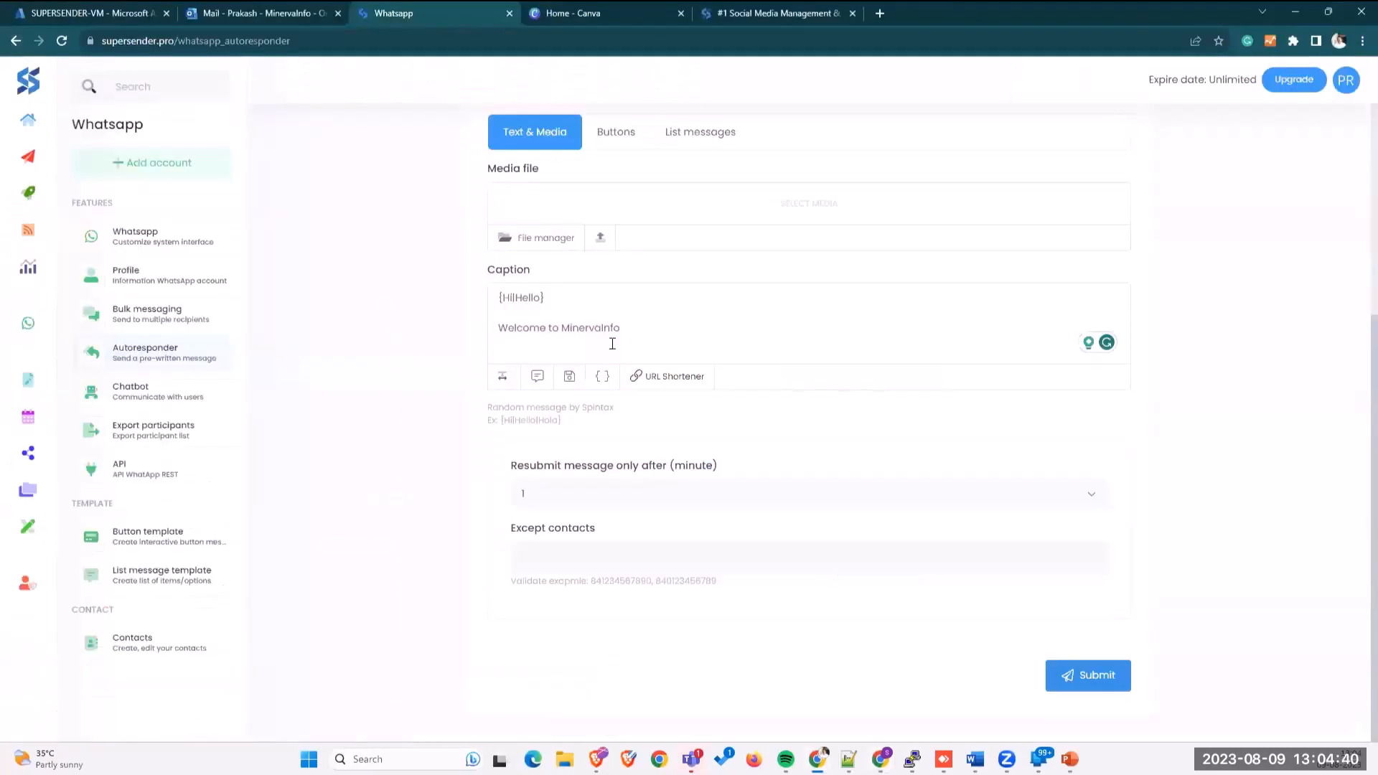
Step: Review the {Hi|Hello} / Welcome to MinervaInfo caption, then submit and confirm the autoresponder
{"action": "left_click_drag", "start_coordinate": [610, 332], "coordinate": [498, 294]}
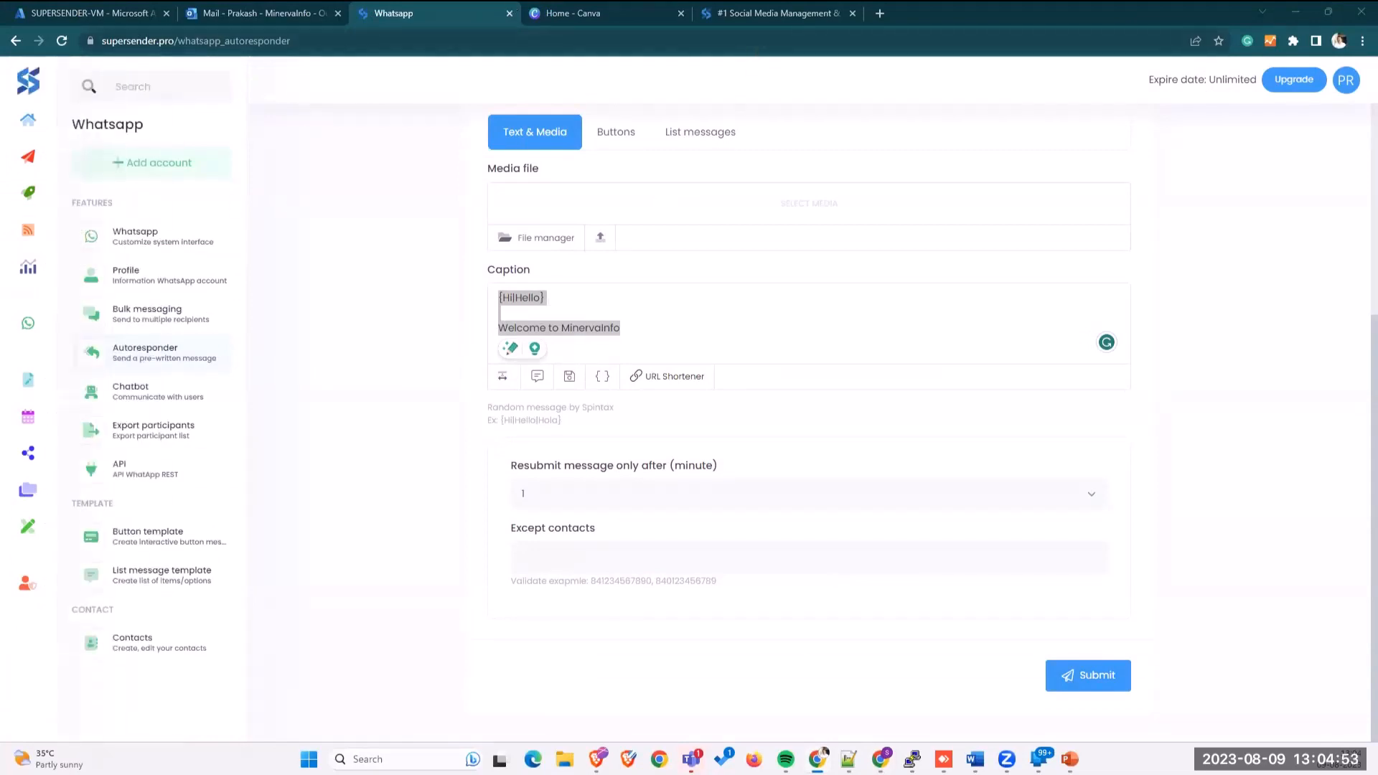
{"action": "left_click", "coordinate": [522, 305]}
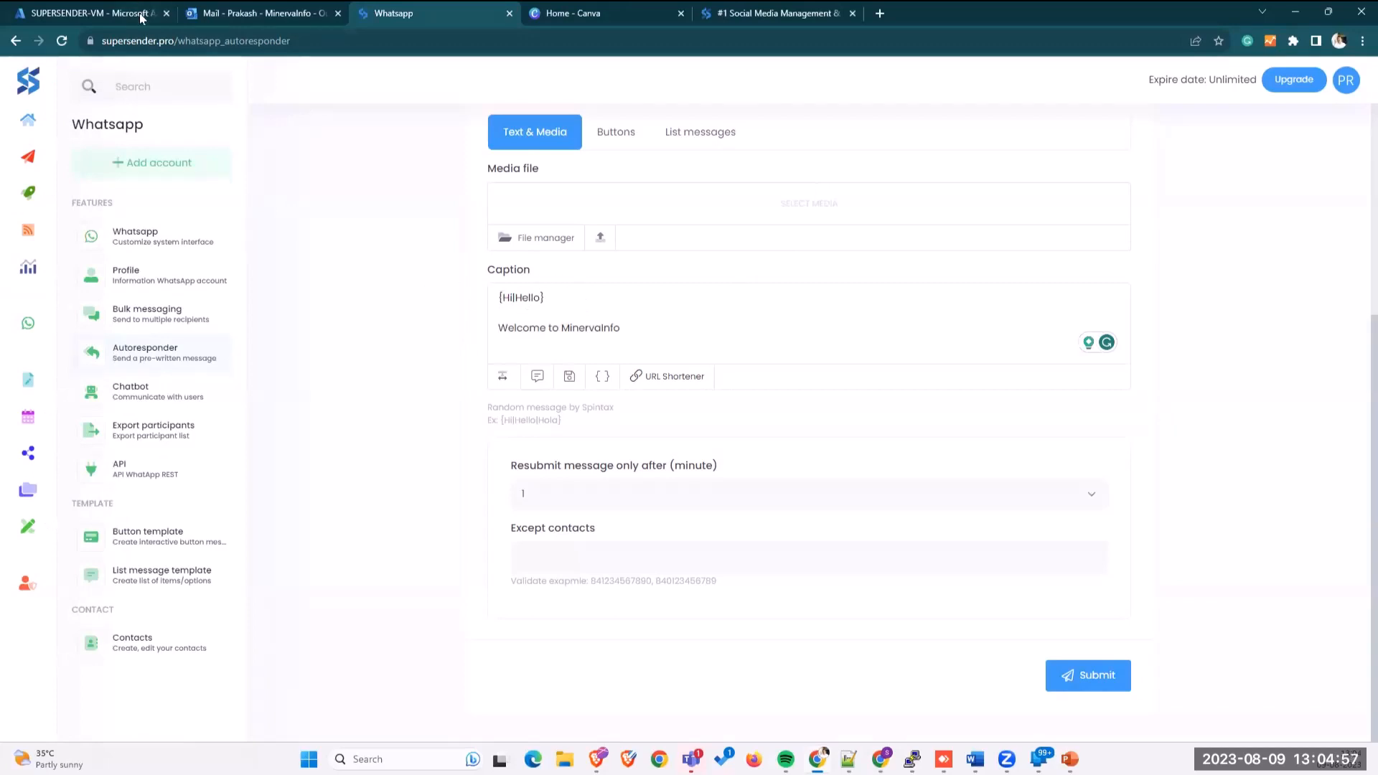
{"action": "left_click", "coordinate": [1298, 13]}
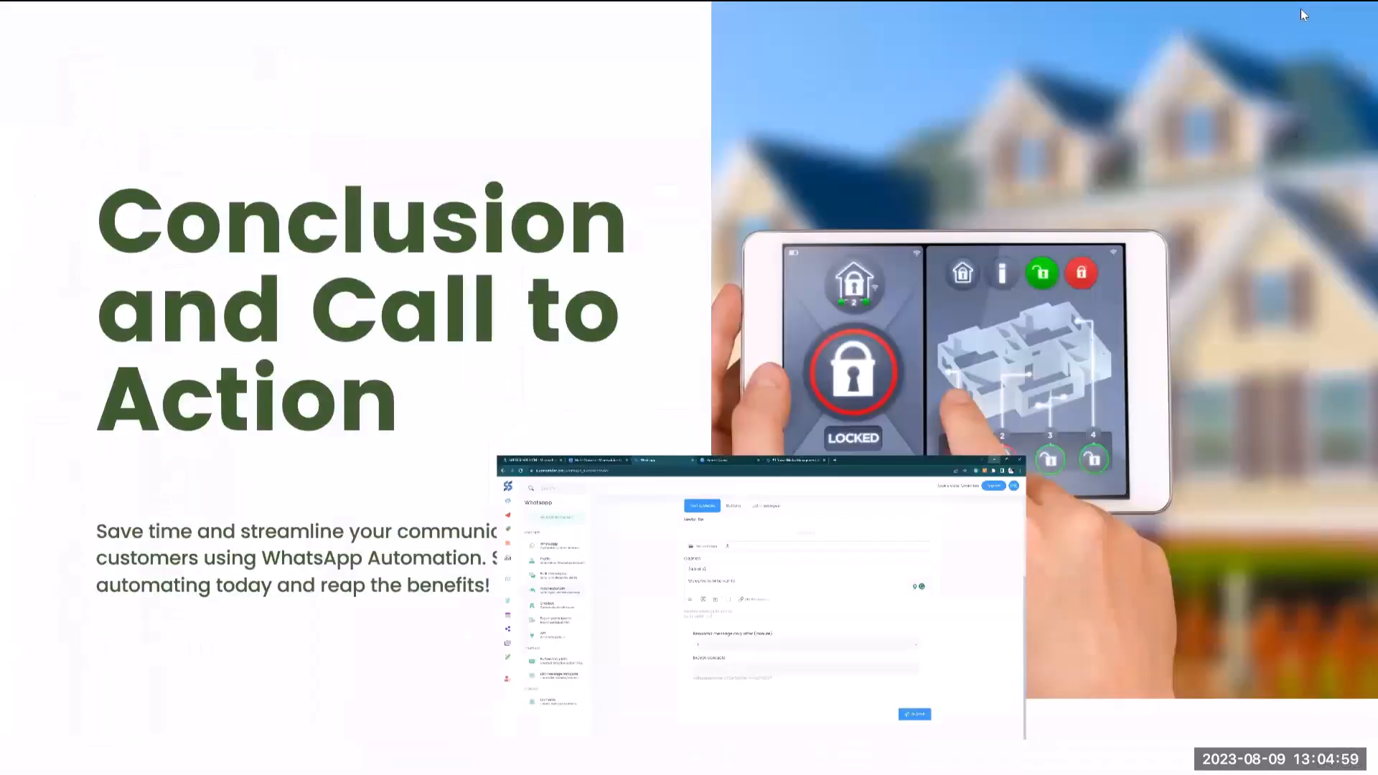
{"action": "key", "text": "alt+Tab"}
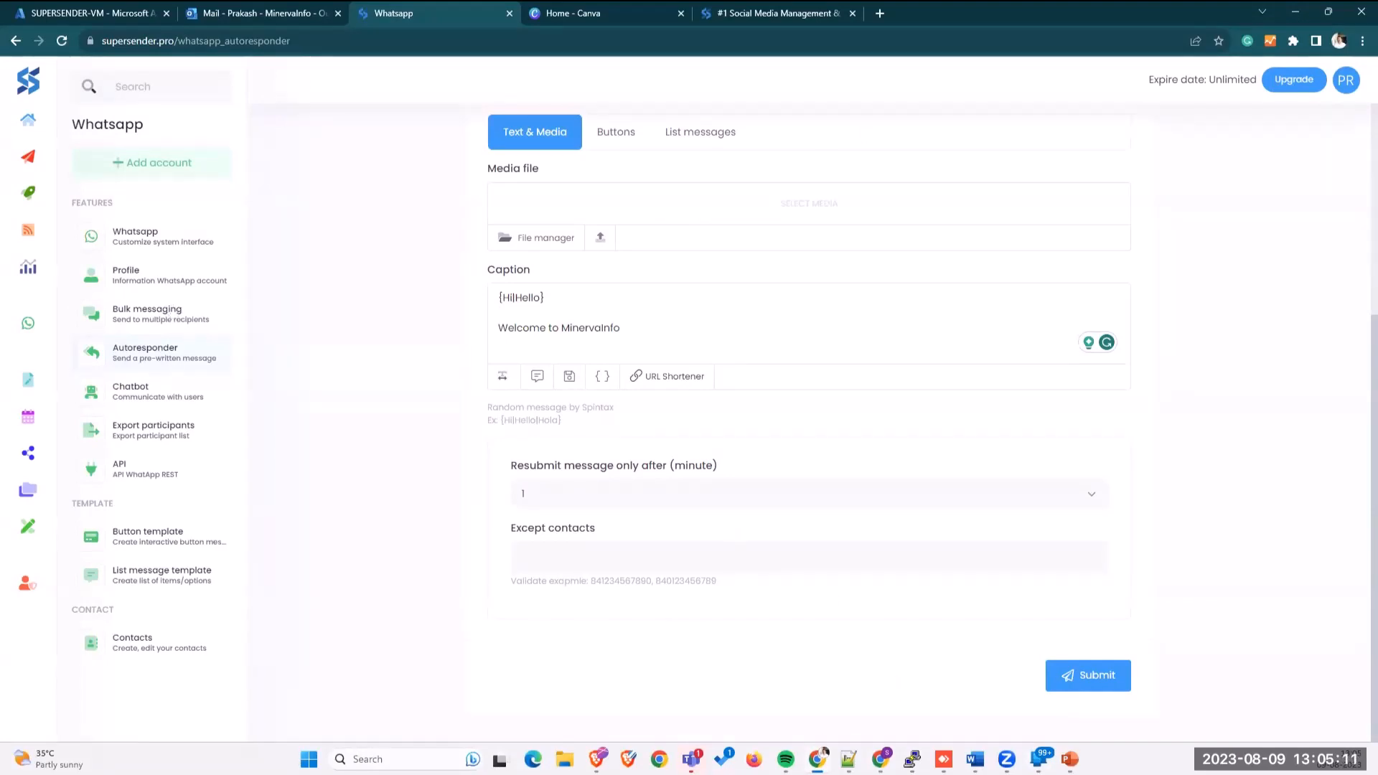
{"action": "left_click", "coordinate": [1097, 676]}
{"action": "left_click", "coordinate": [880, 759]}
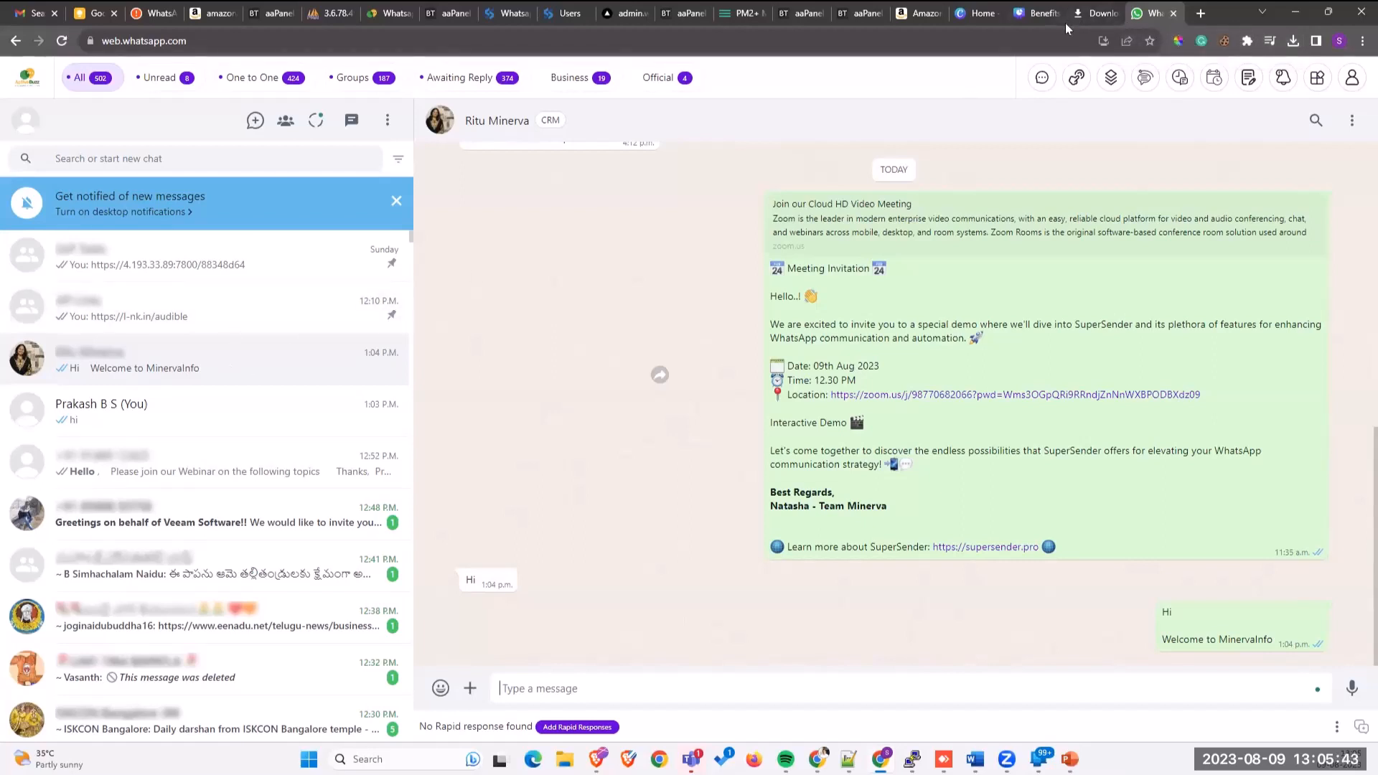
Step: Switch from WhatsApp Web back to the SuperSender autoresponder window
{"action": "mouse_move", "coordinate": [1065, 23]}
{"action": "key", "text": "alt+Tab"}
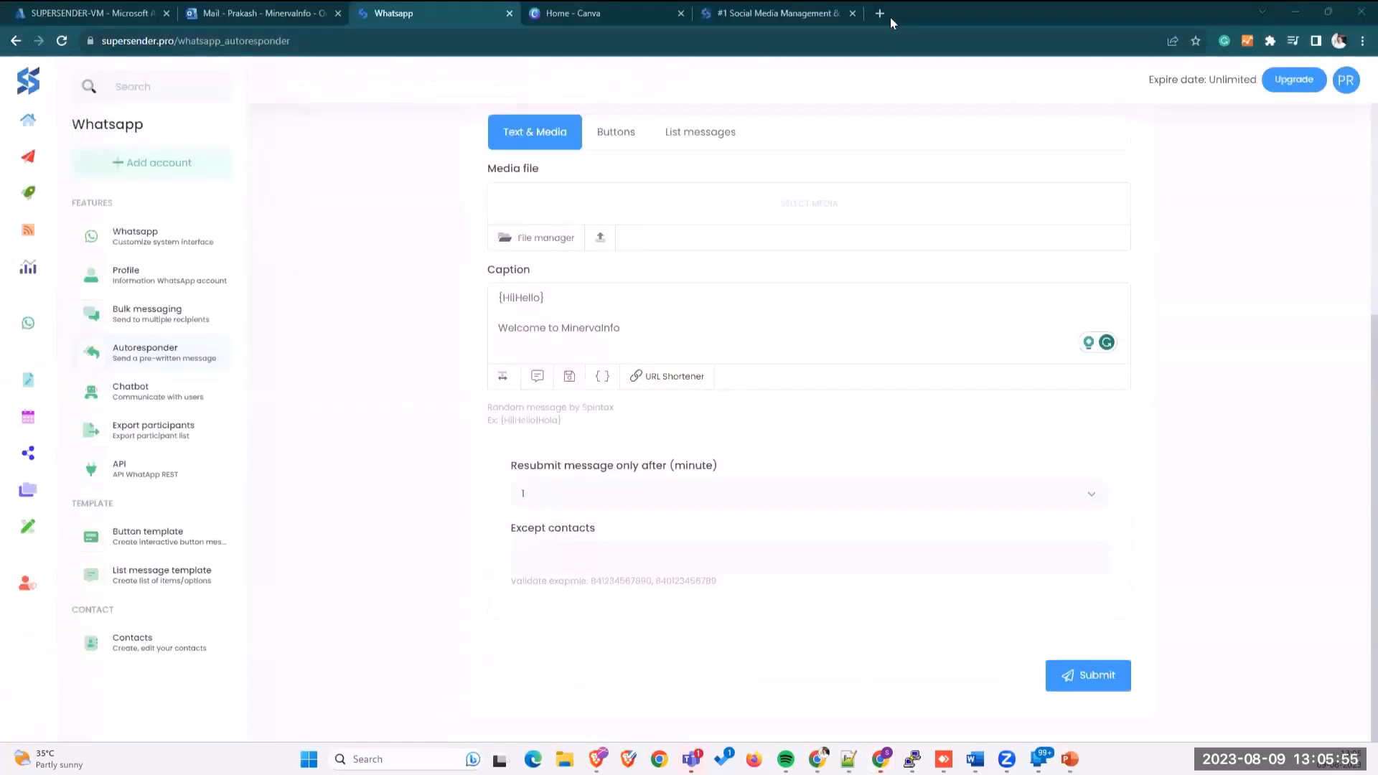
Step: Load minervainfo.com in a new Chrome tab
{"action": "left_click", "coordinate": [887, 16]}
{"action": "type", "text": "m"}
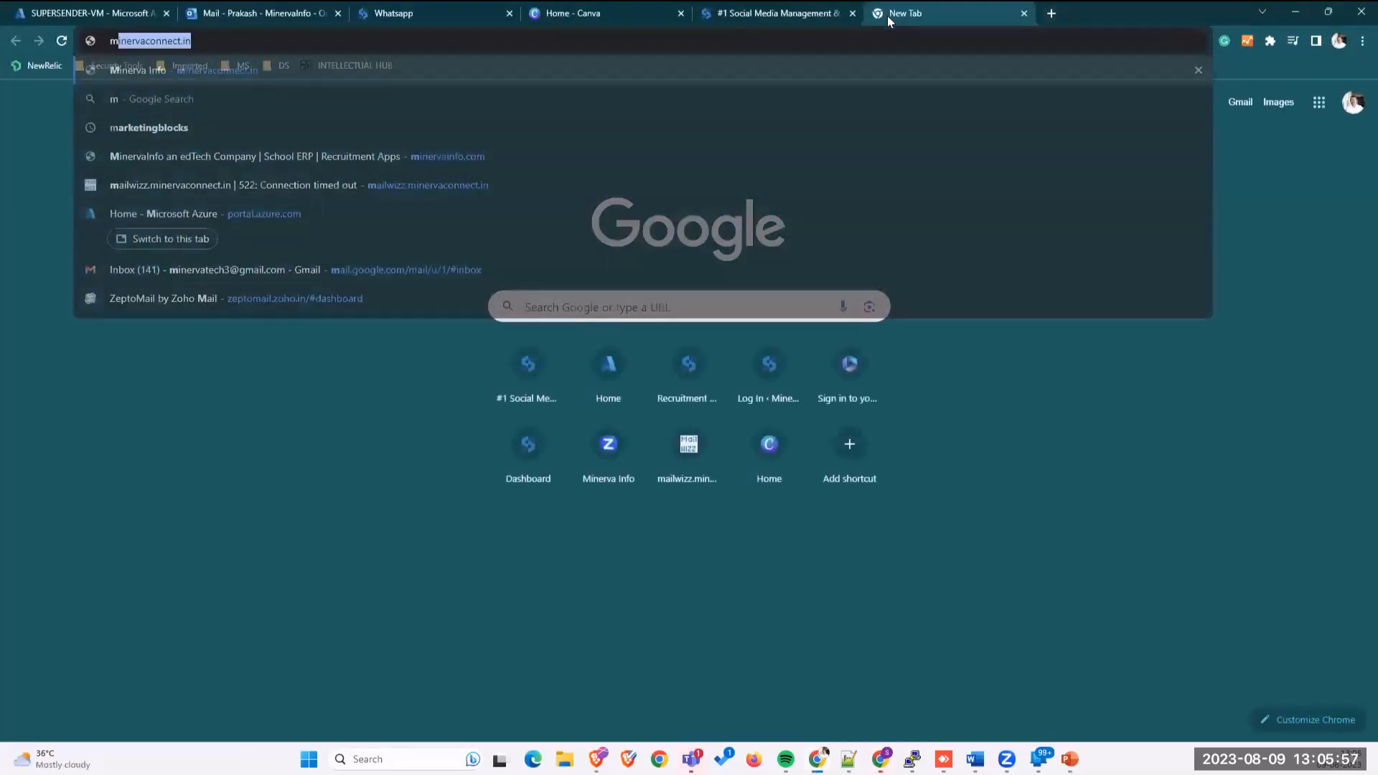
{"action": "type", "text": "inerv"}
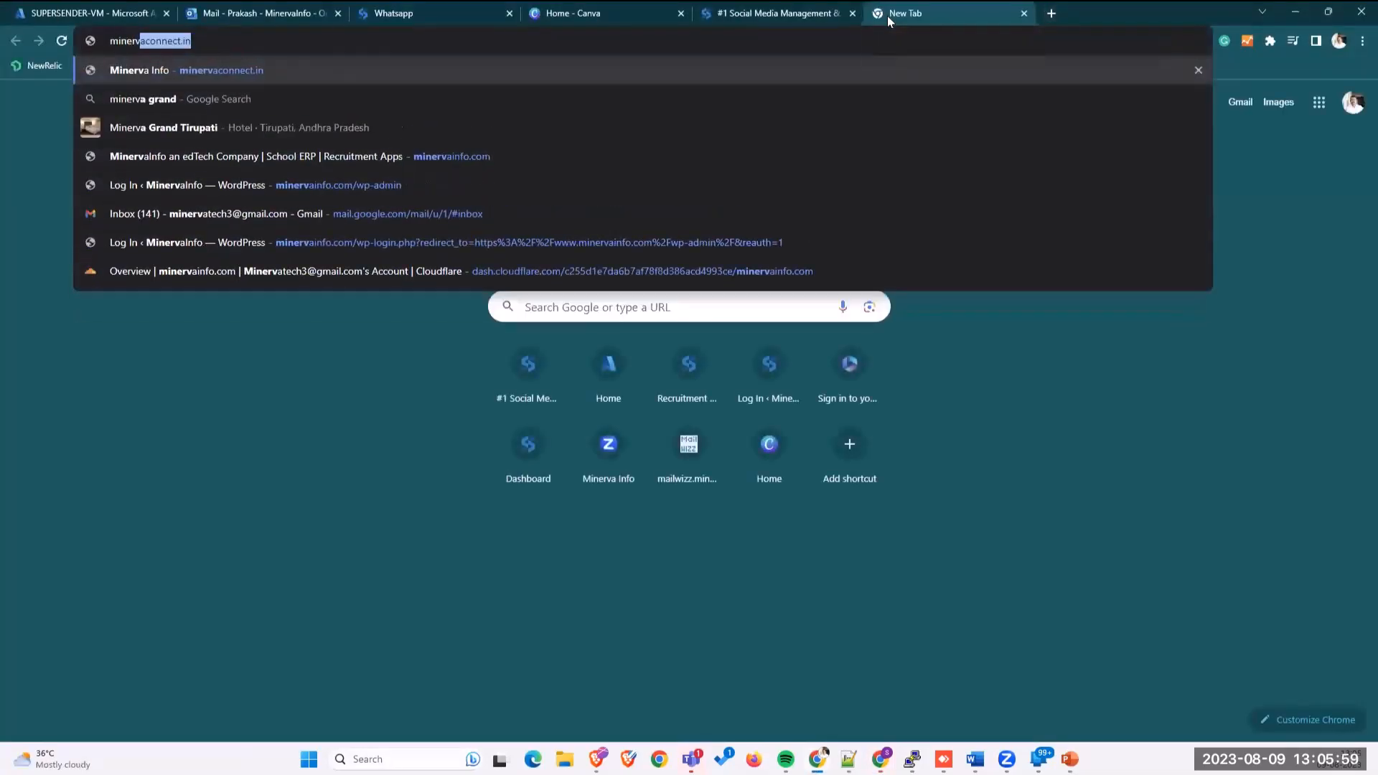
{"action": "type", "text": "ainfo."}
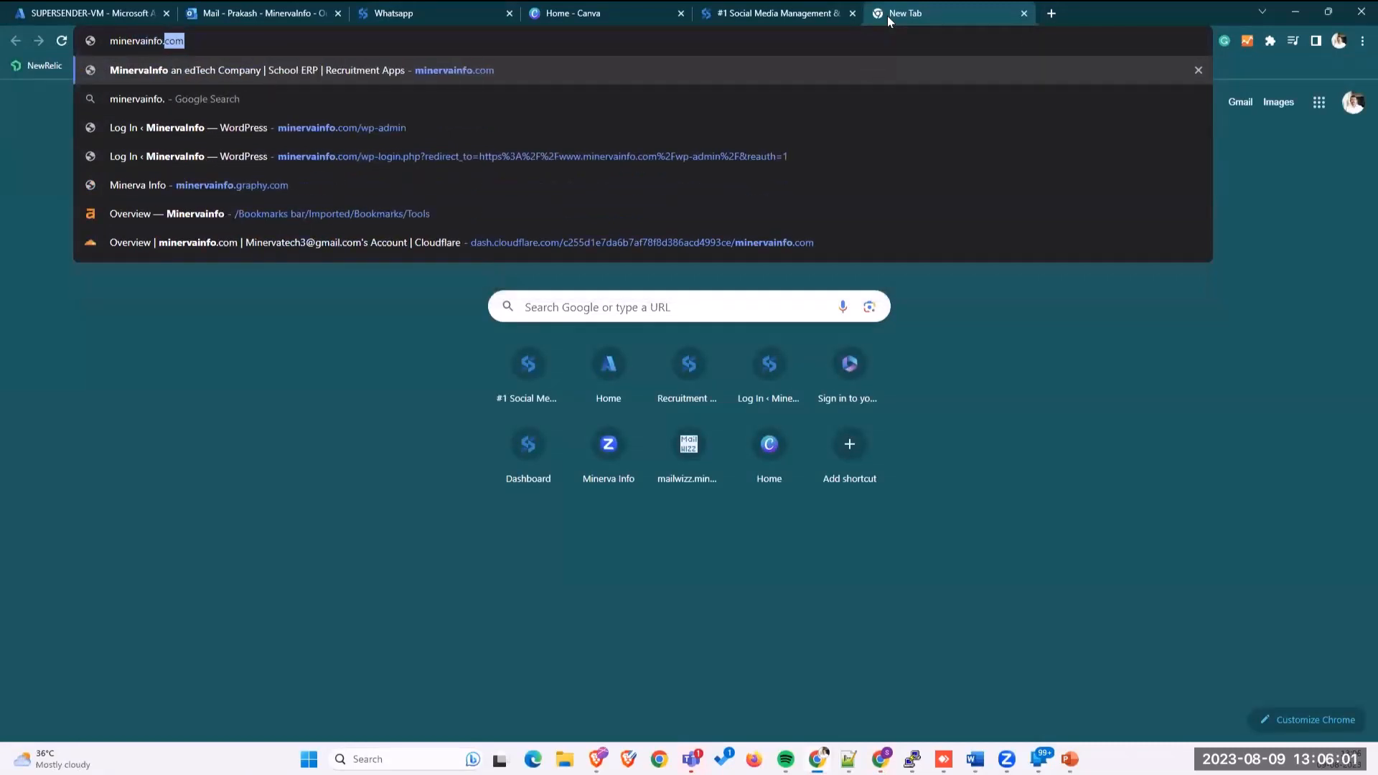
{"action": "key", "text": "Return"}
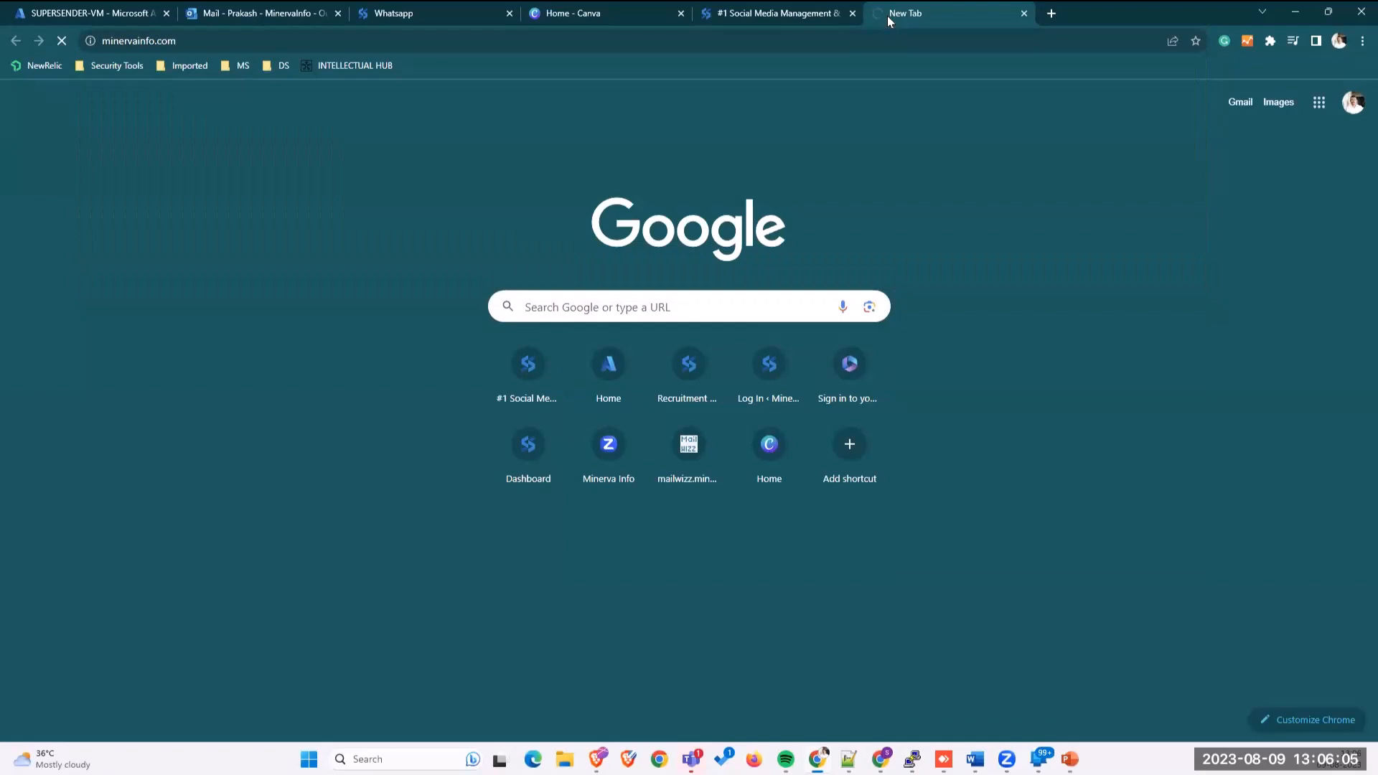
{"action": "mouse_move", "coordinate": [771, 17]}
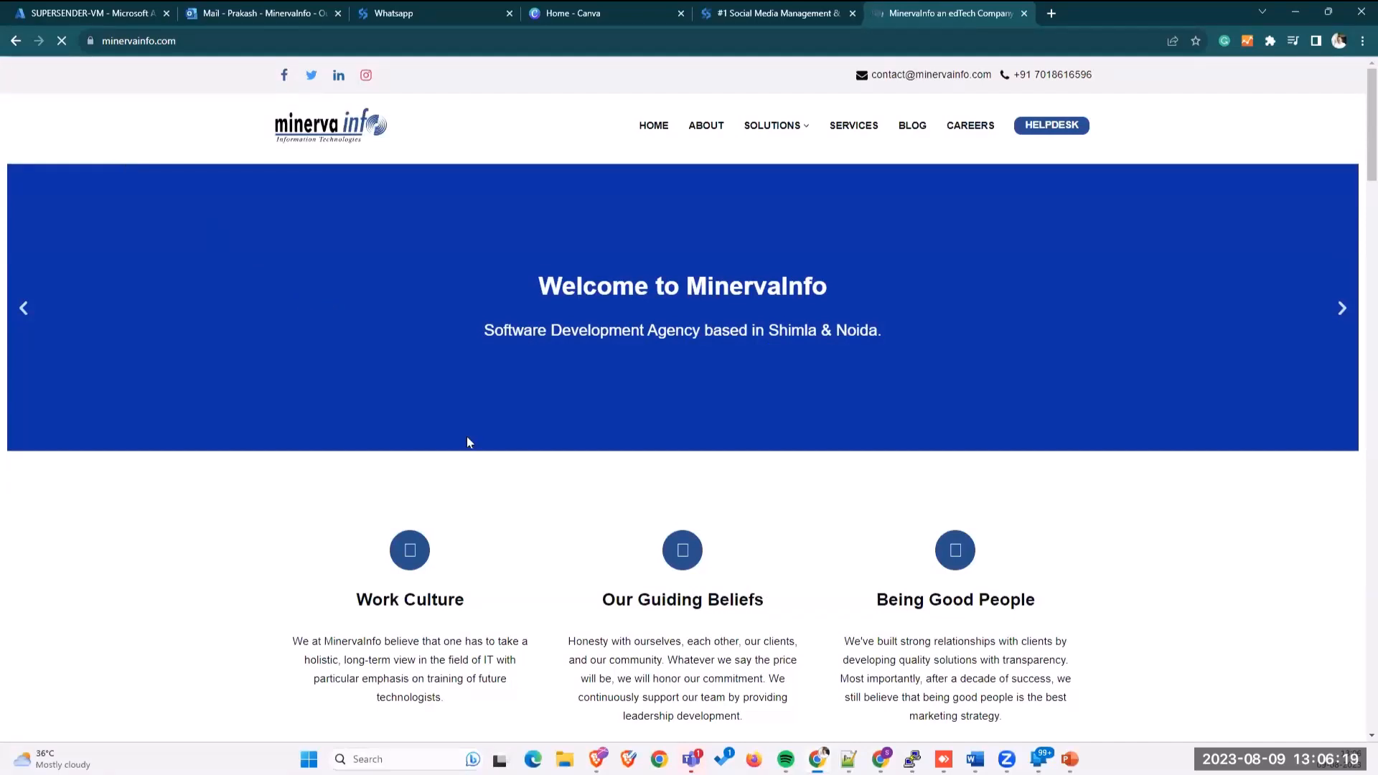
Step: Highlight the site chat widget's 'Hi, How can I help you ?' greeting, then maximize WhatsApp Web
{"action": "scroll", "coordinate": [700, 631], "scroll_direction": "down", "scroll_amount": 3}
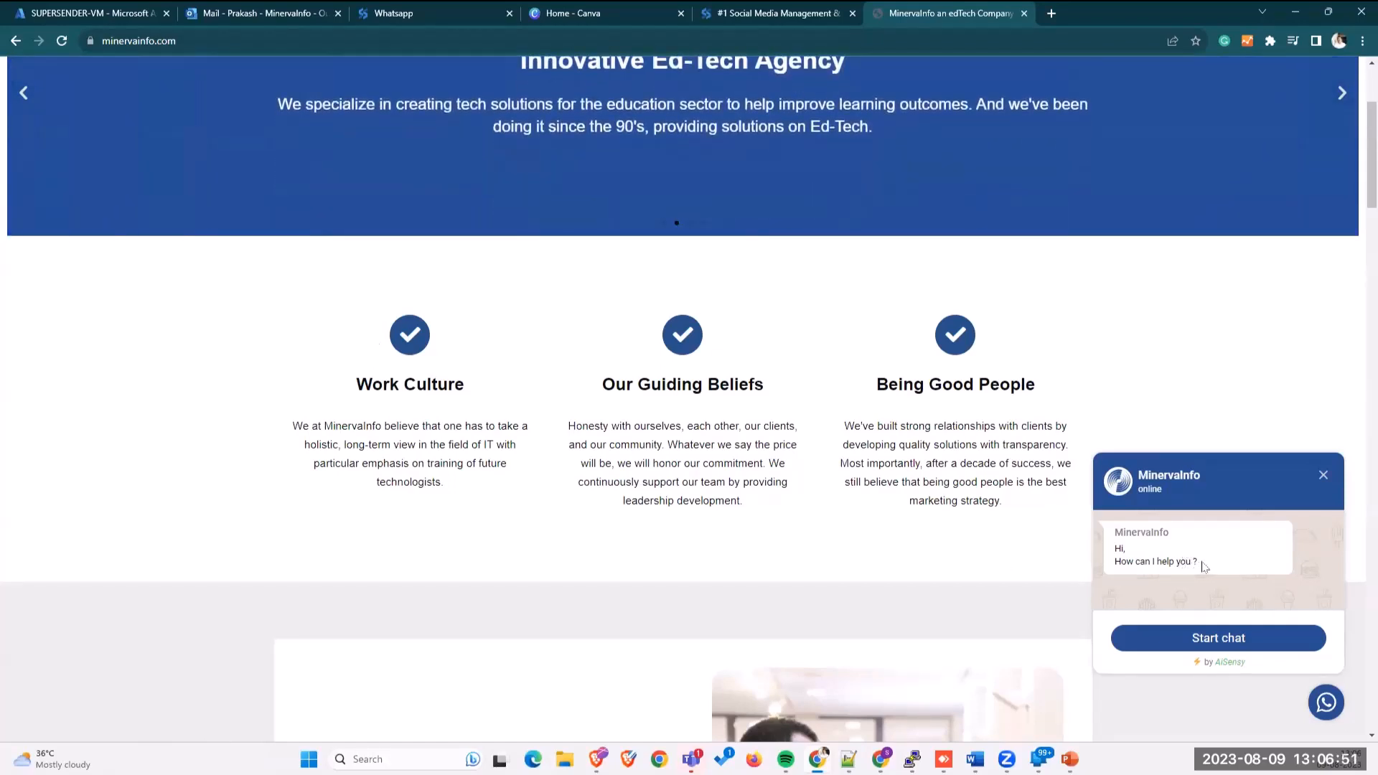
{"action": "left_click_drag", "start_coordinate": [1204, 566], "coordinate": [1108, 531]}
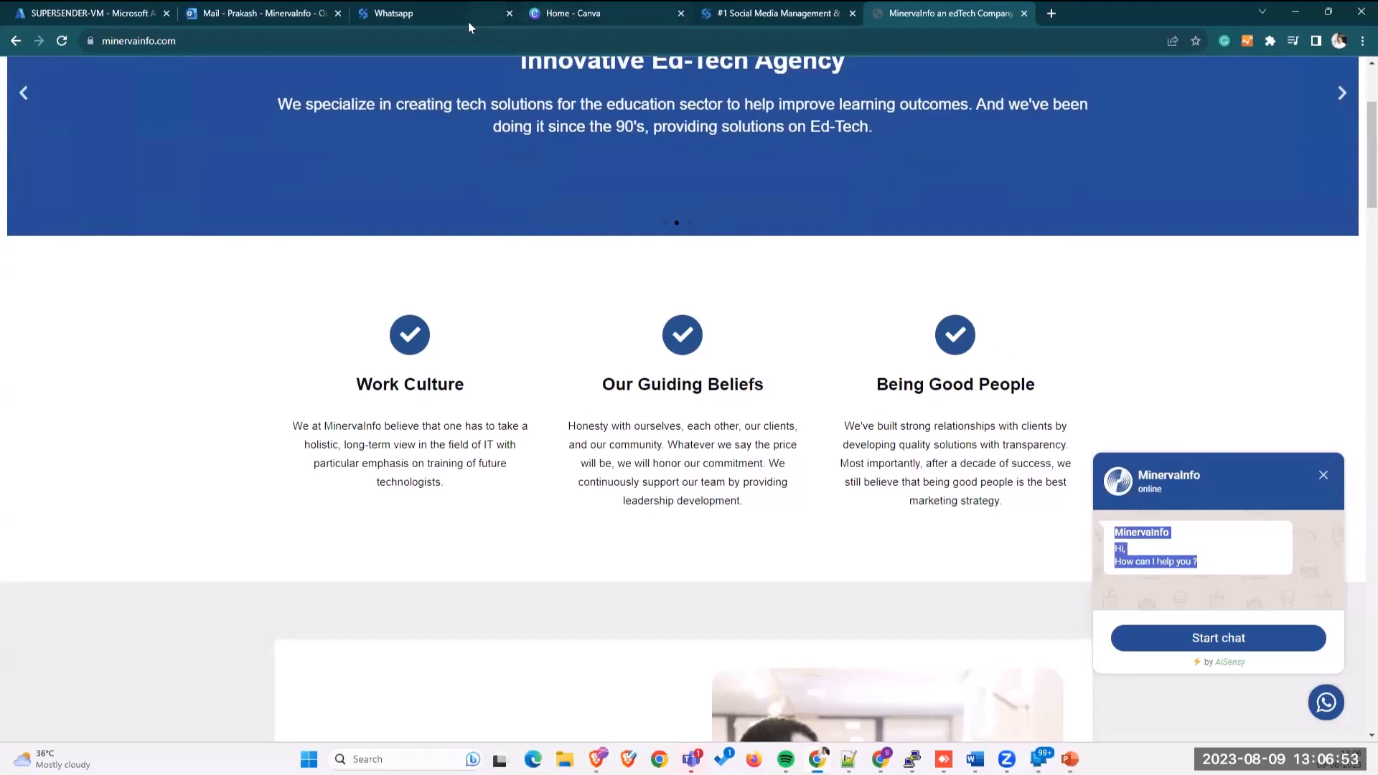
{"action": "left_click", "coordinate": [1172, 560]}
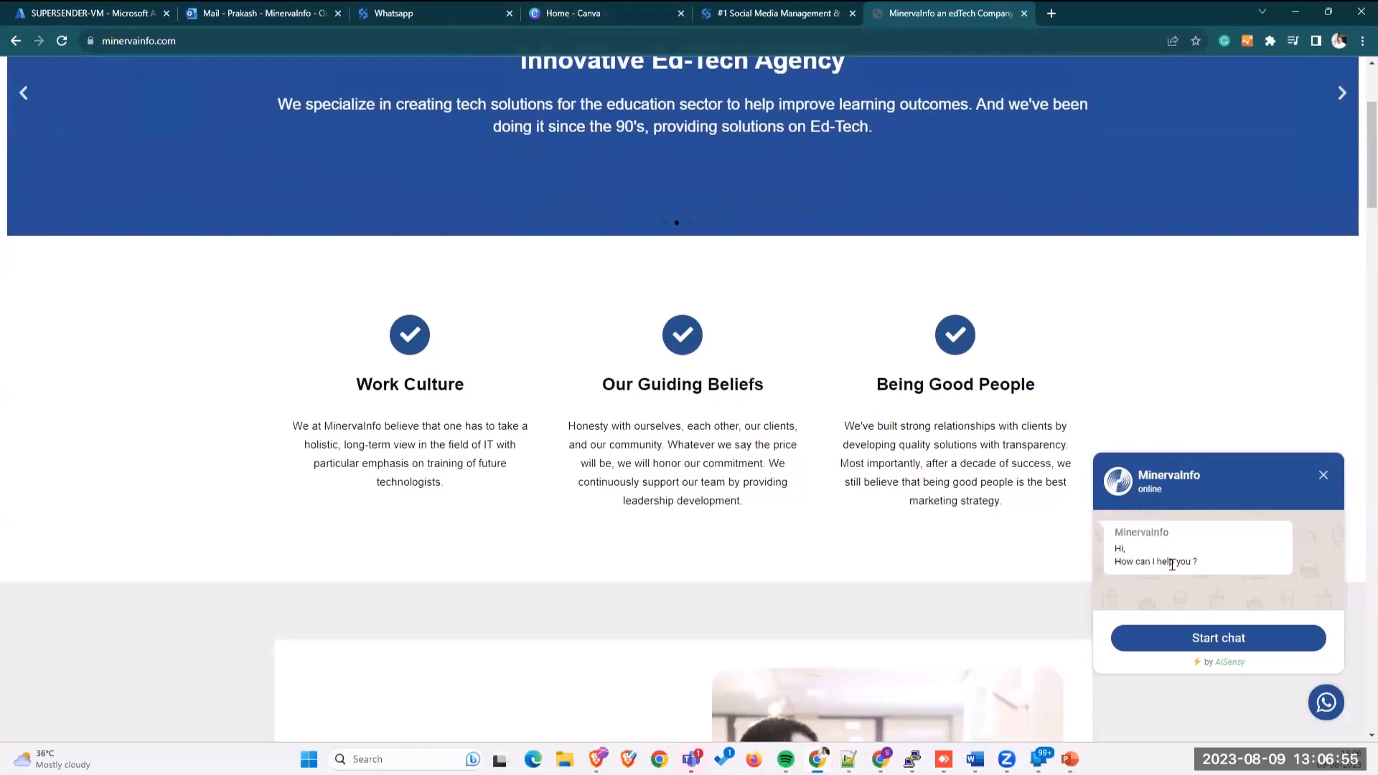
{"action": "left_click_drag", "start_coordinate": [1206, 567], "coordinate": [1114, 553]}
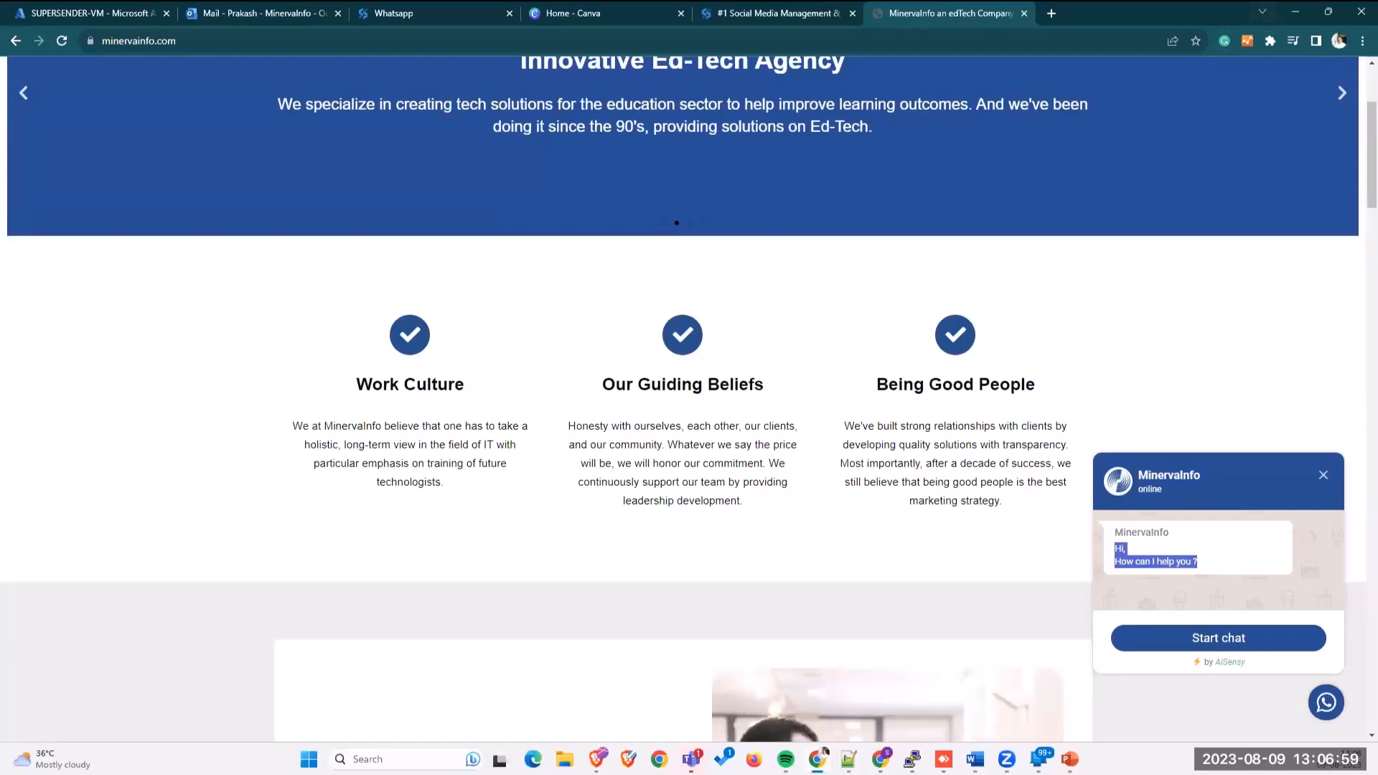
{"action": "key", "text": "alt+Tab"}
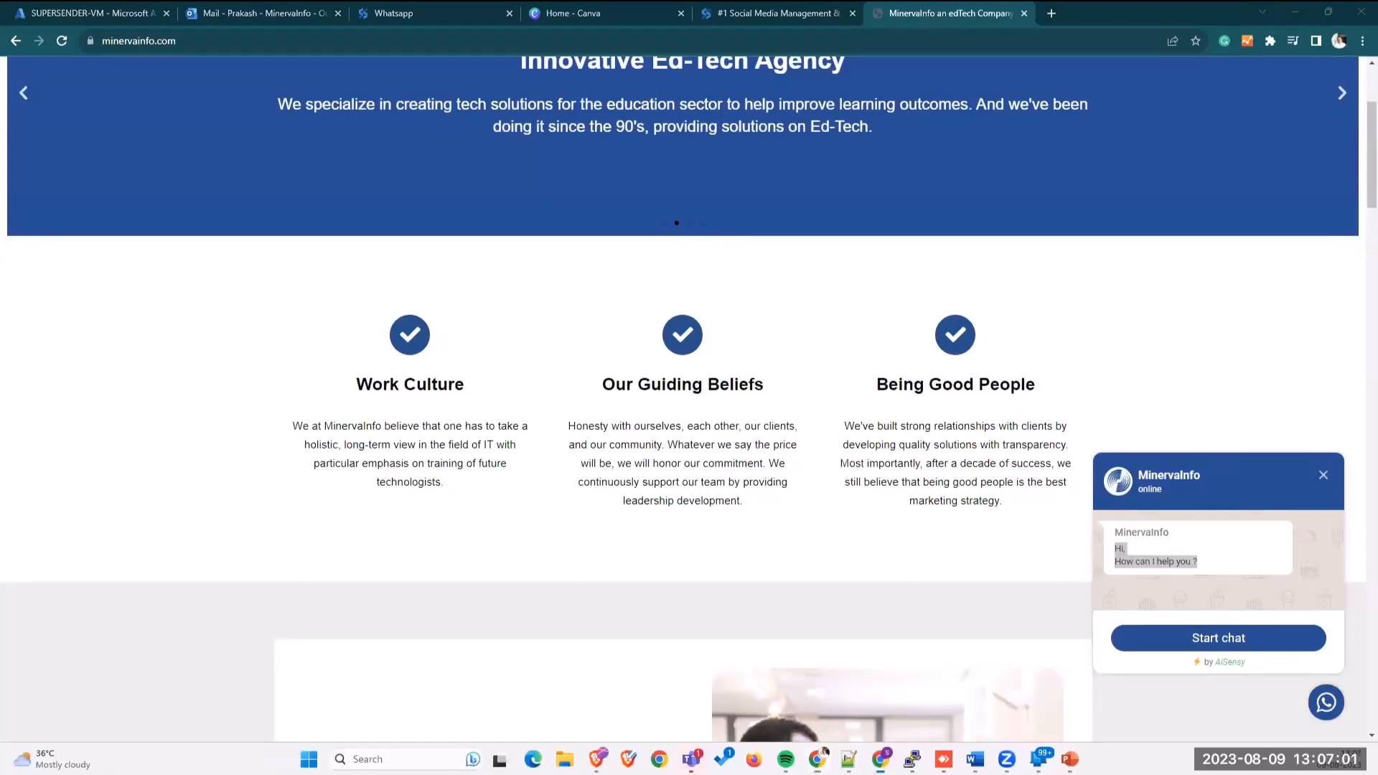
{"action": "double_click", "coordinate": [839, 148]}
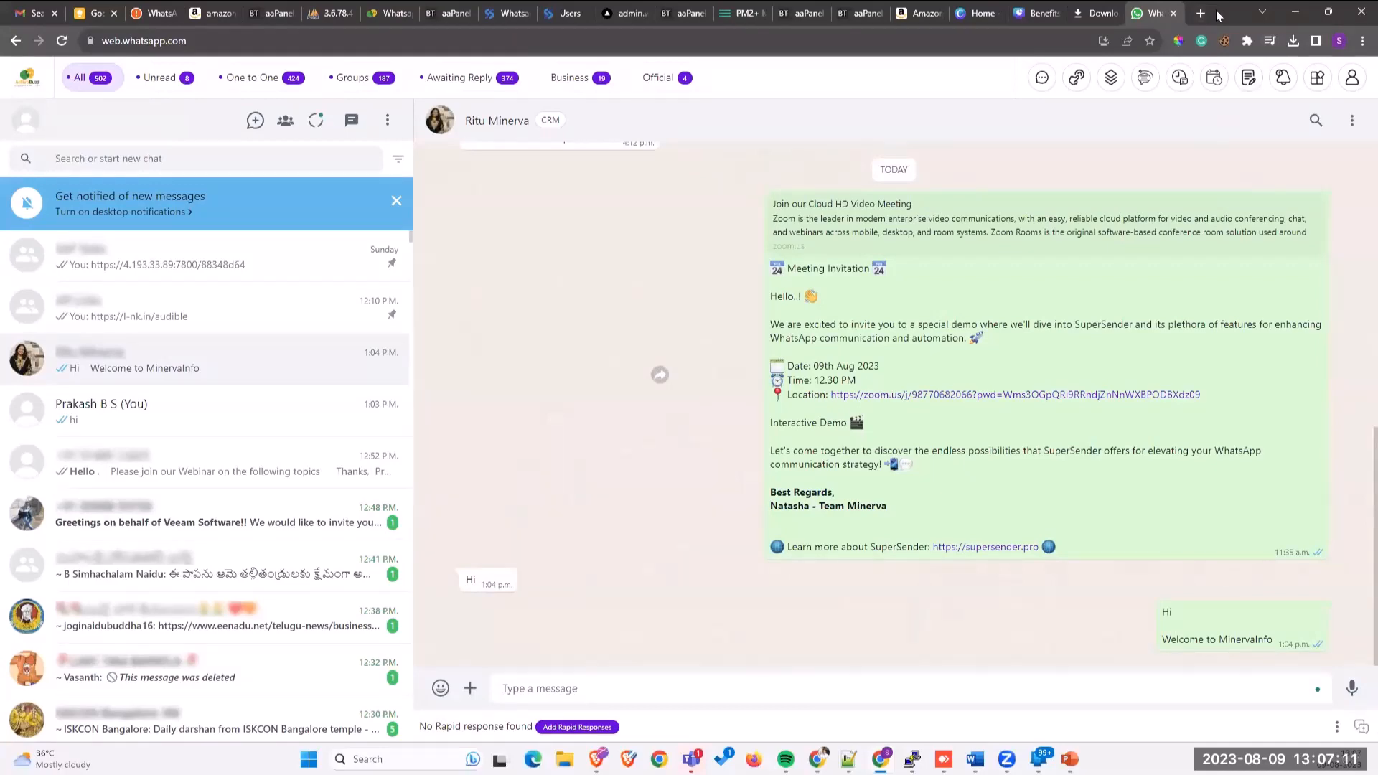
Step: Return to the MinervaInfo window, switch to the SuperSender tab, and bring up the Link Generator window
{"action": "key", "text": "alt+Tab"}
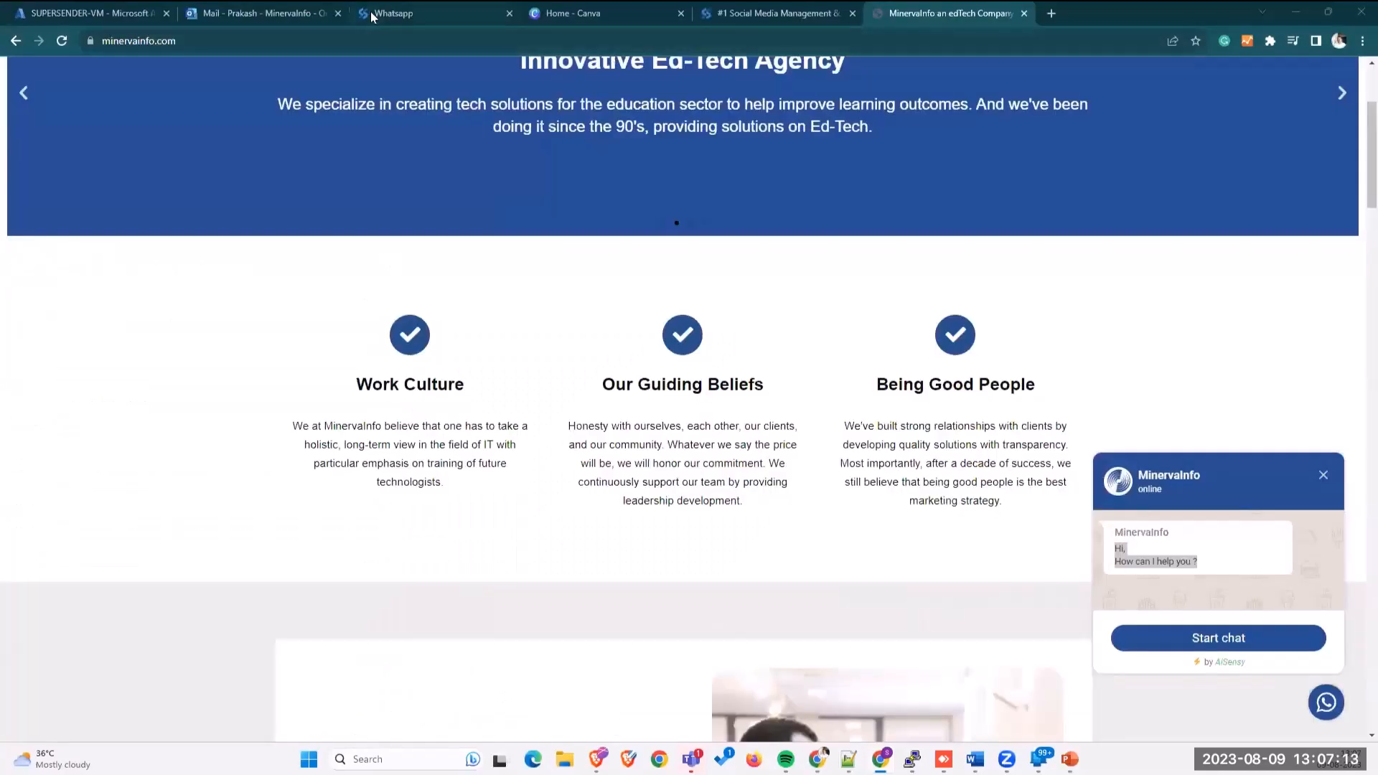
{"action": "left_click", "coordinate": [373, 16]}
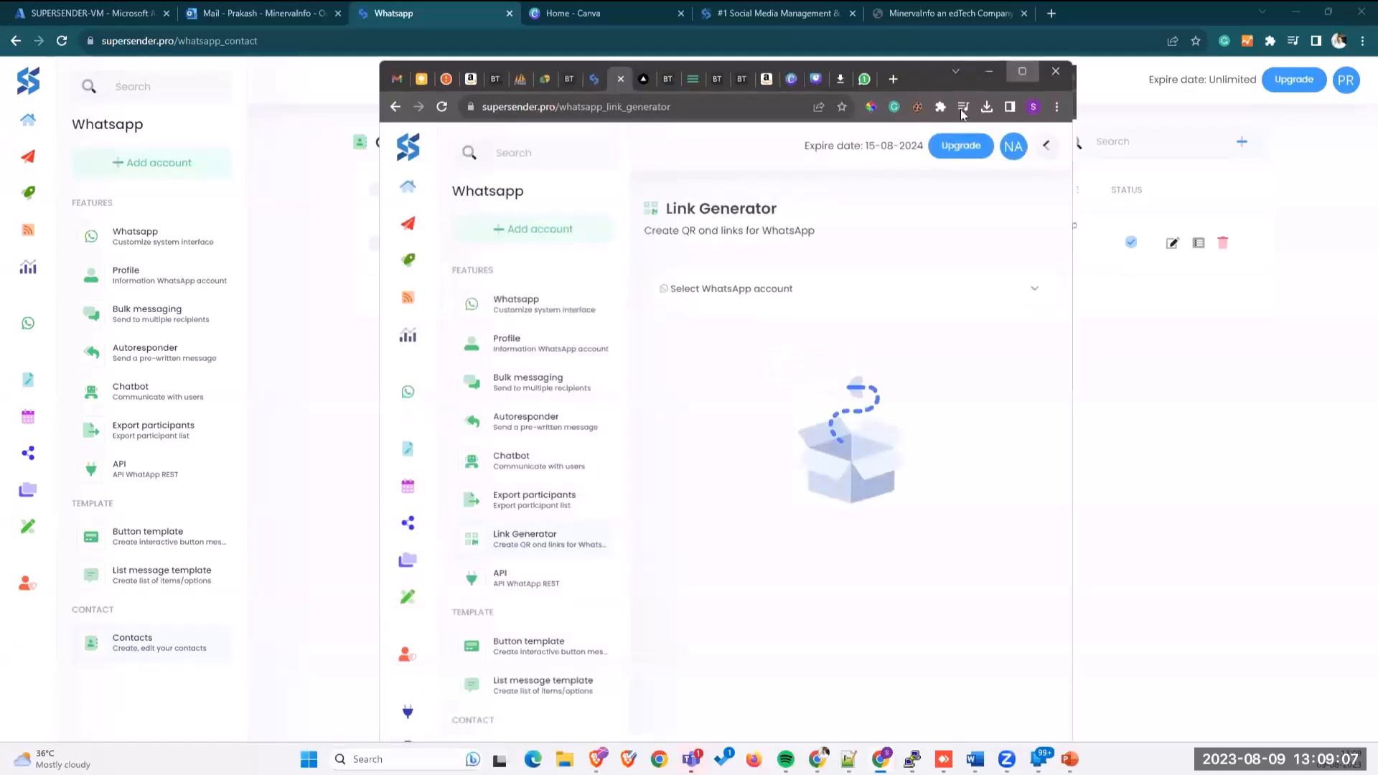
{"action": "left_click", "coordinate": [1023, 68]}
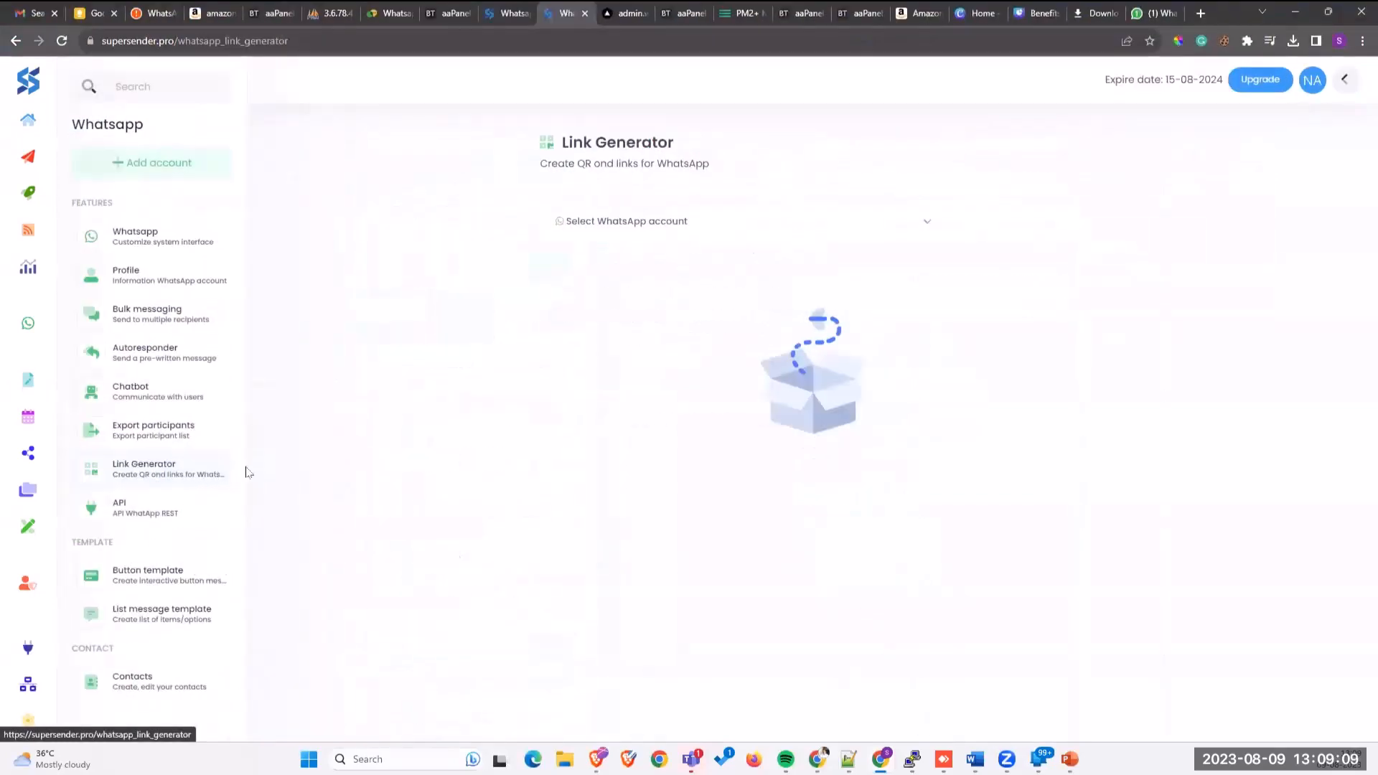
Step: Reload Link Generator, pick the Miv account, and highlight its WhatsApp number
{"action": "left_click", "coordinate": [149, 481]}
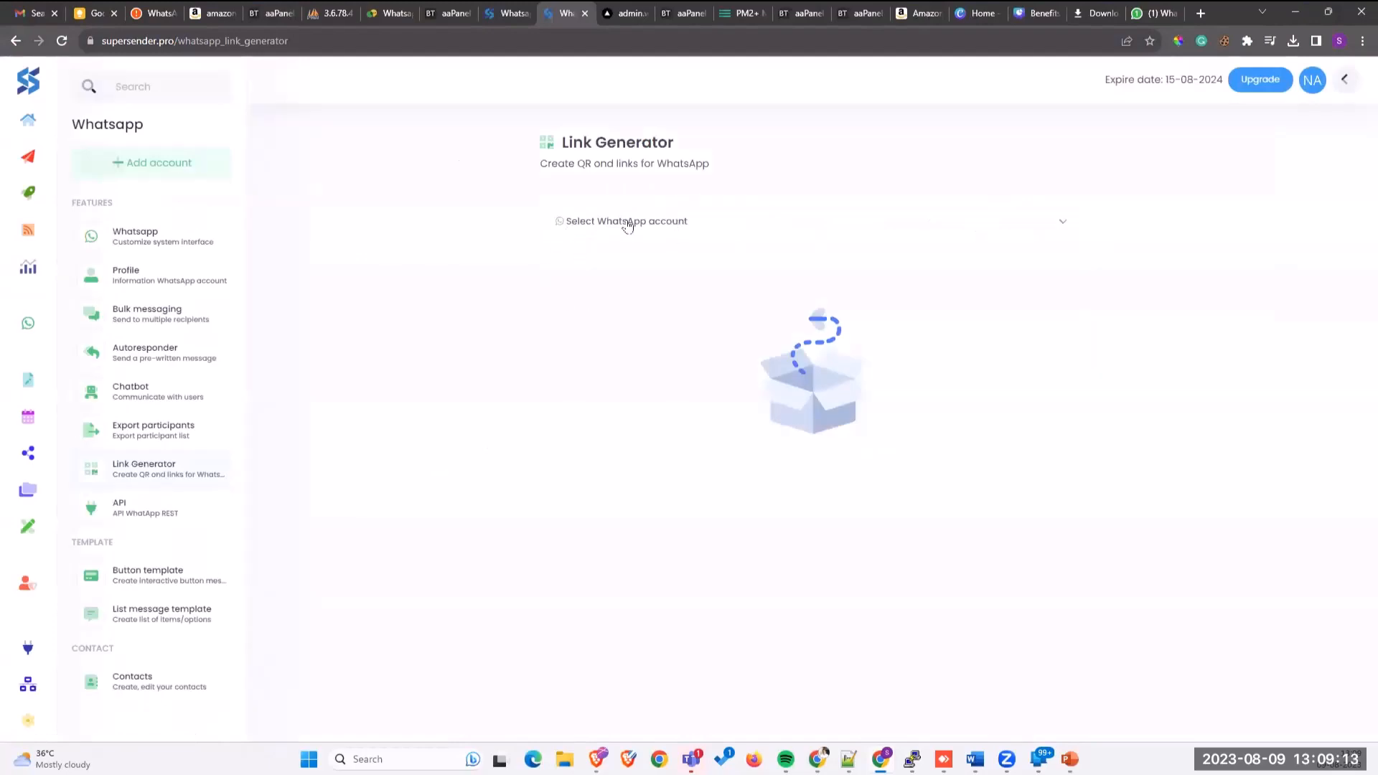
{"action": "left_click", "coordinate": [628, 224]}
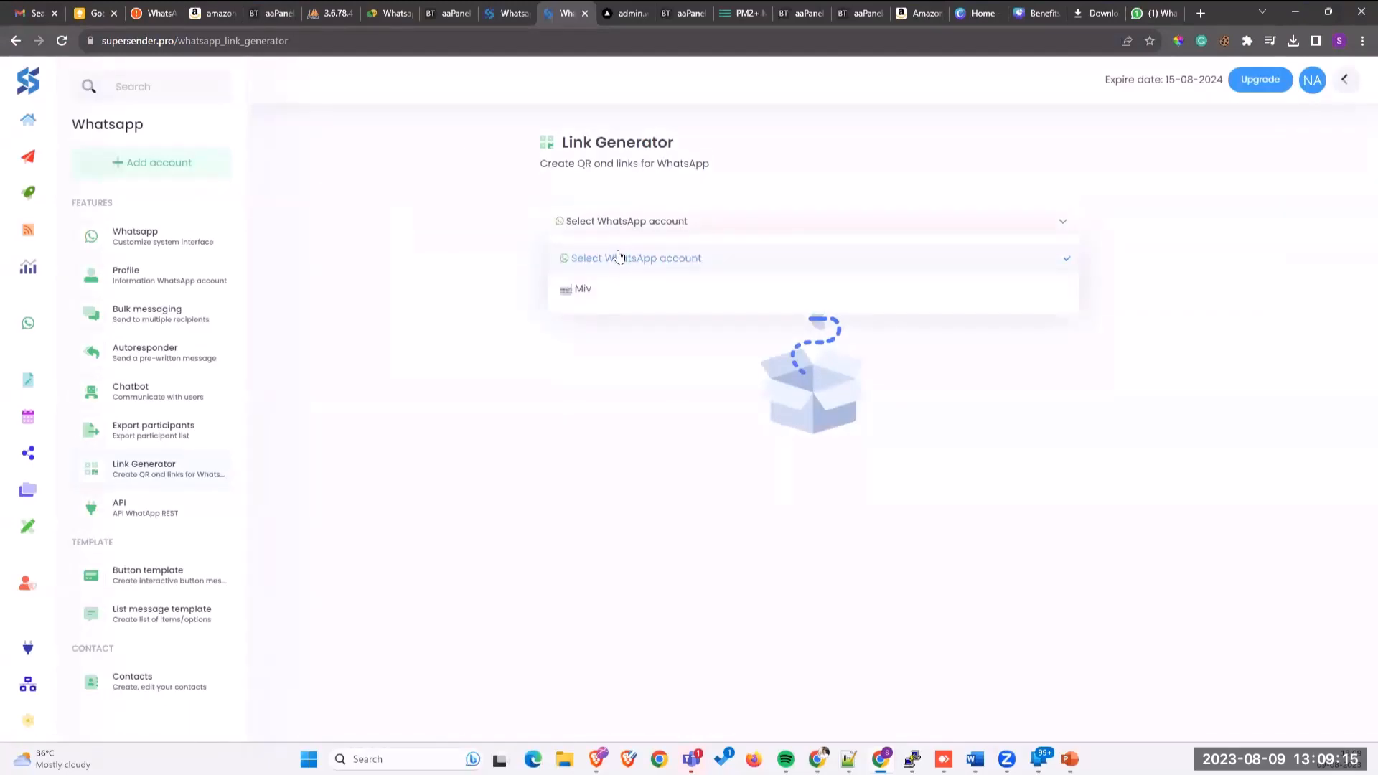
{"action": "left_click", "coordinate": [604, 297]}
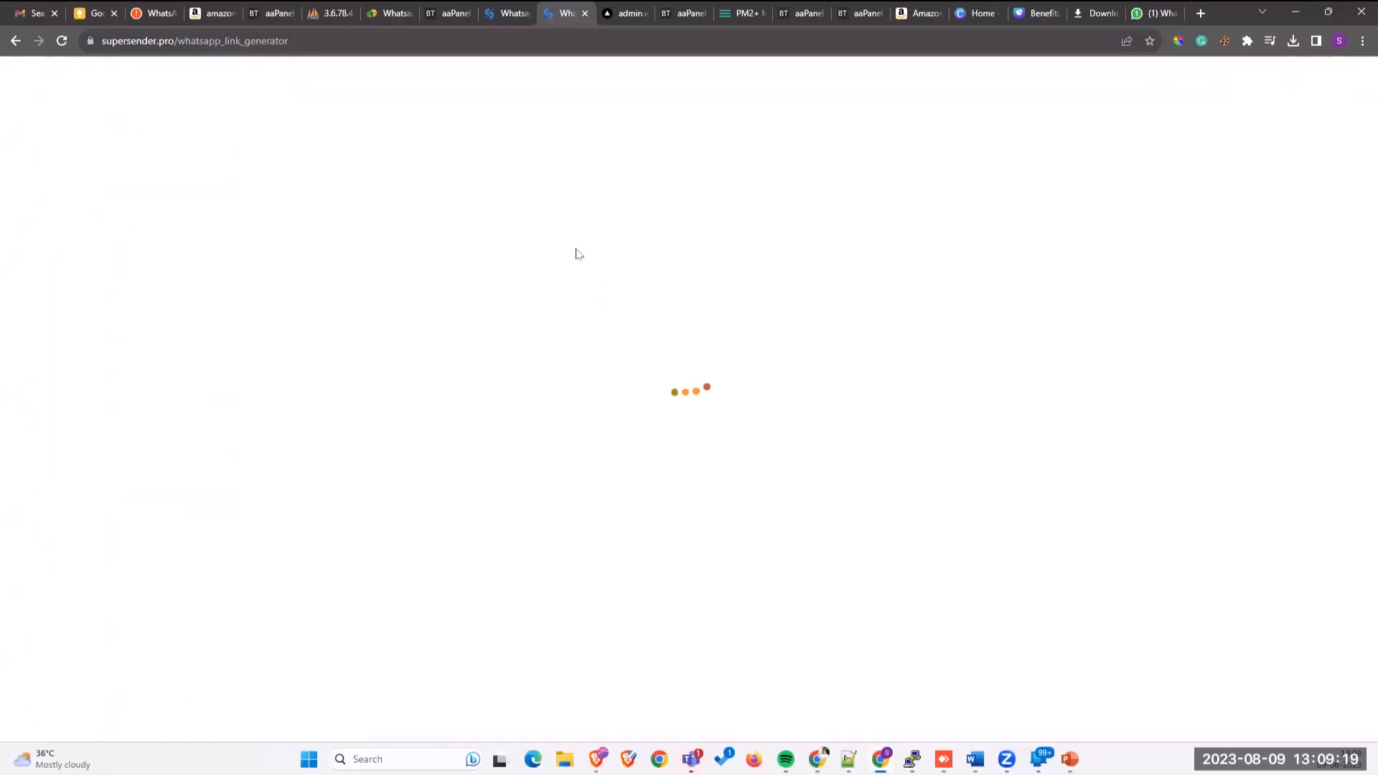
{"action": "left_click_drag", "start_coordinate": [595, 307], "coordinate": [794, 308]}
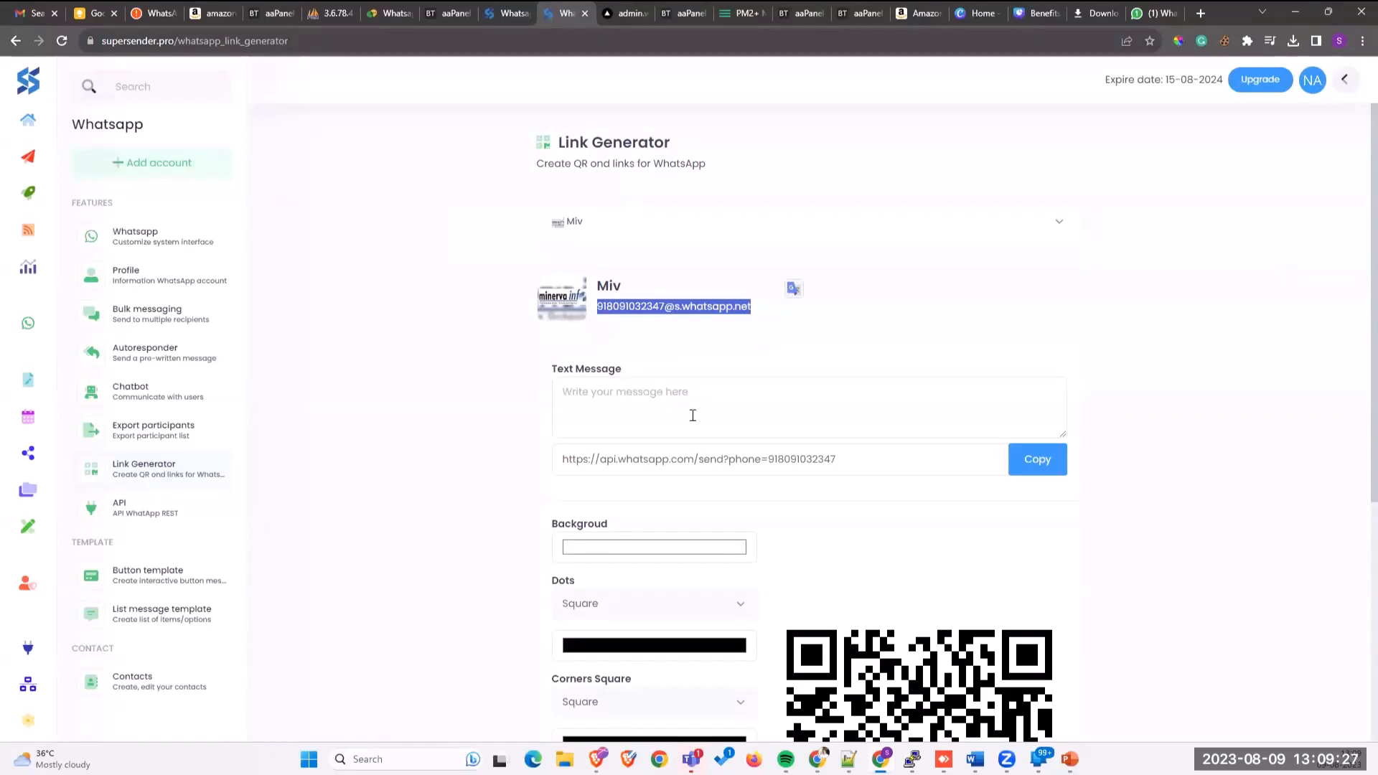
Step: Type the two-line message 'Hi,' / 'I have a query on the admission process.'
{"action": "left_click", "coordinate": [684, 389]}
{"action": "type", "text": "H"}
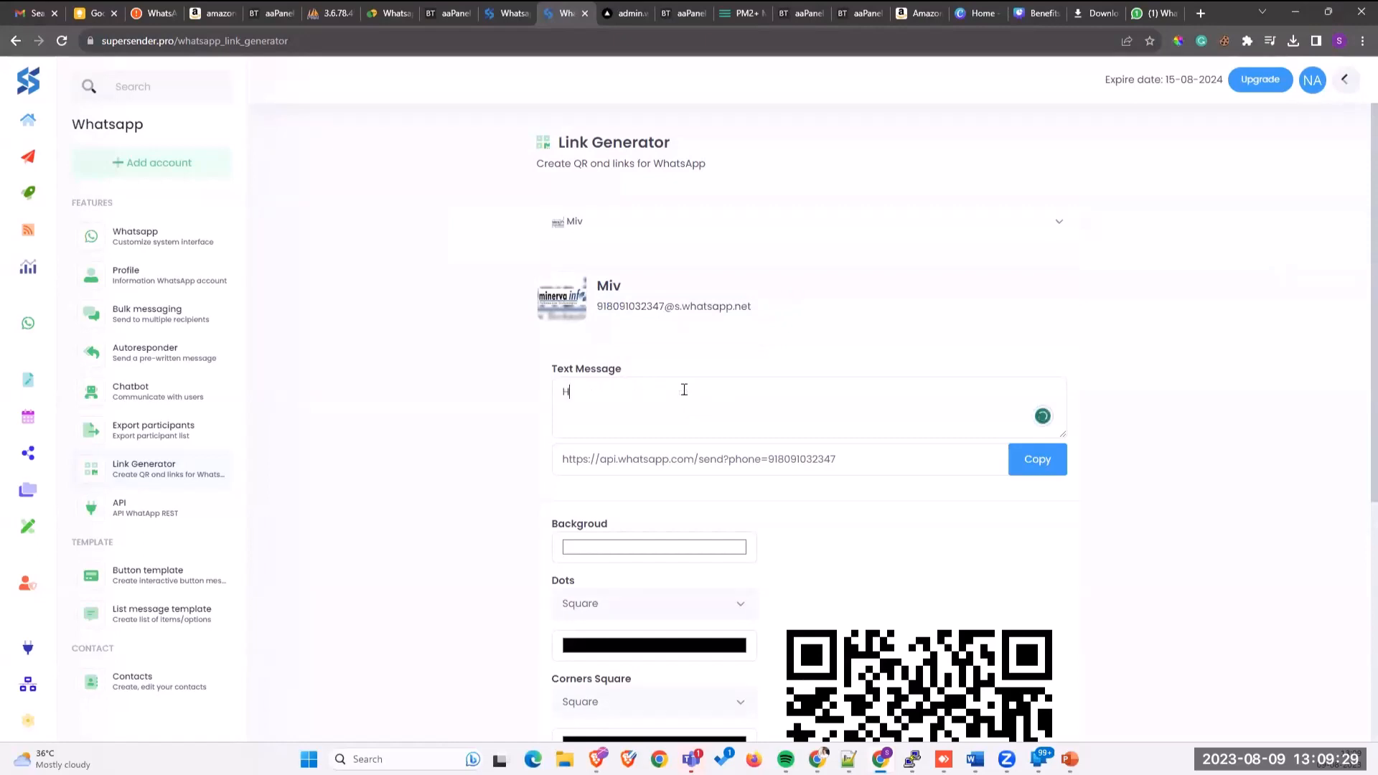
{"action": "type", "text": "i"}
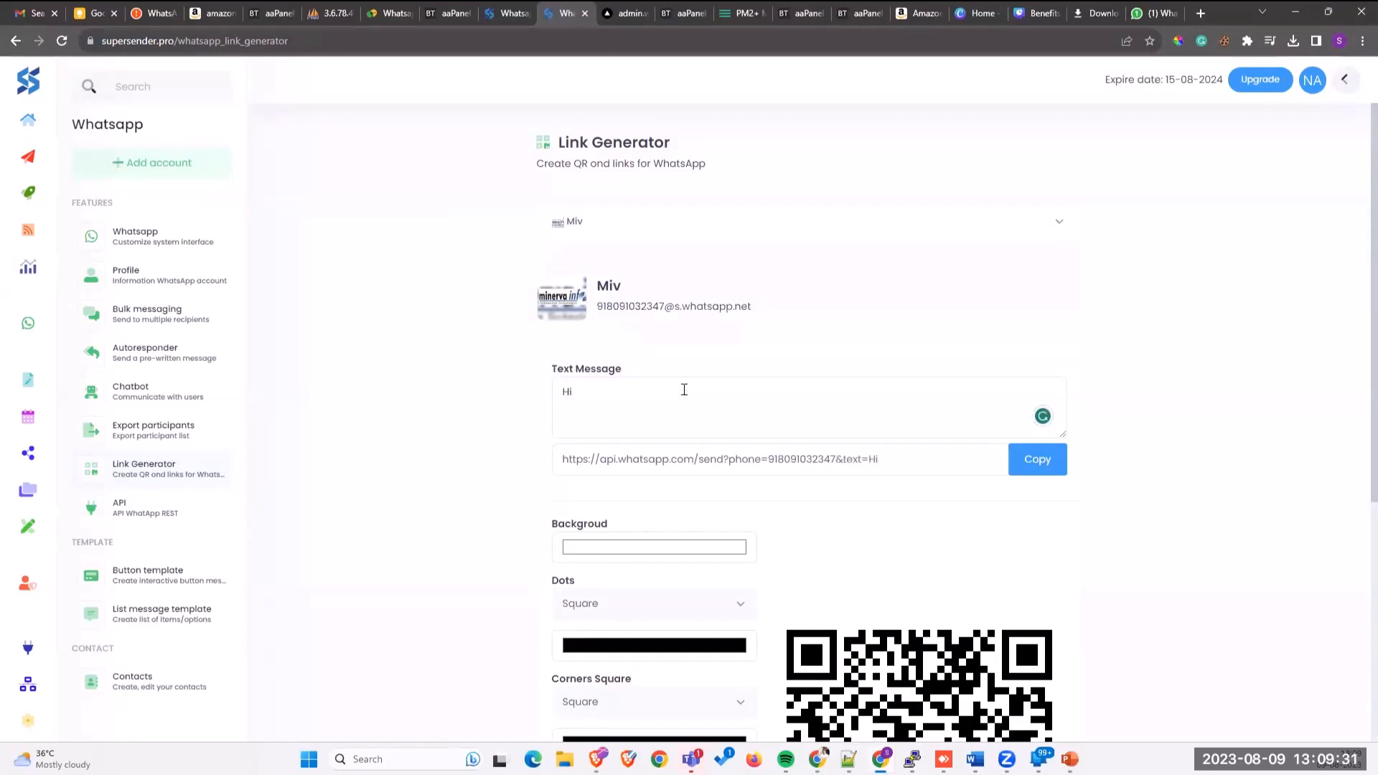
{"action": "type", "text": ","}
{"action": "key", "text": "Return"}
{"action": "type", "text": "I got"}
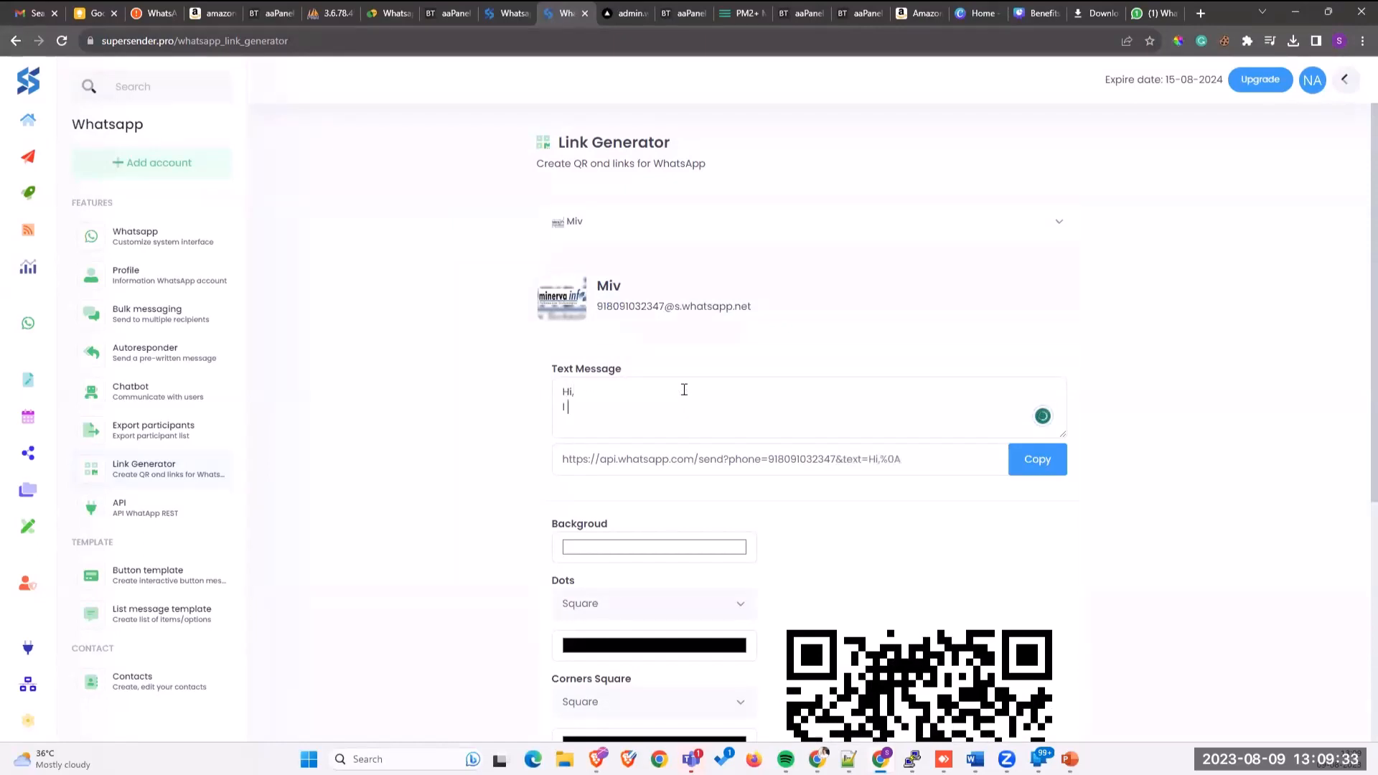
{"action": "key", "text": "BackSpace"}
{"action": "key", "text": "BackSpace"}
{"action": "key", "text": "BackSpace"}
{"action": "type", "text": "have q"}
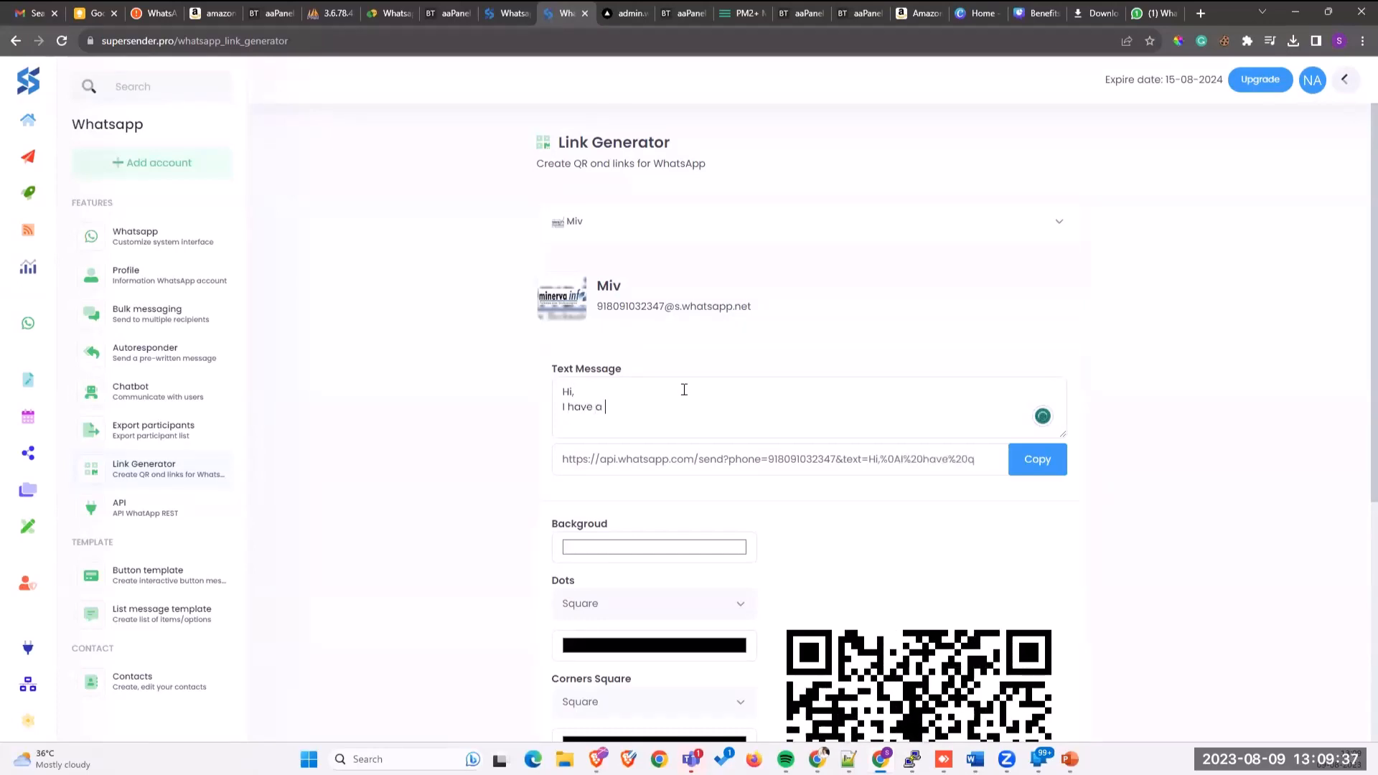
{"action": "type", "text": " query on the admission process."}
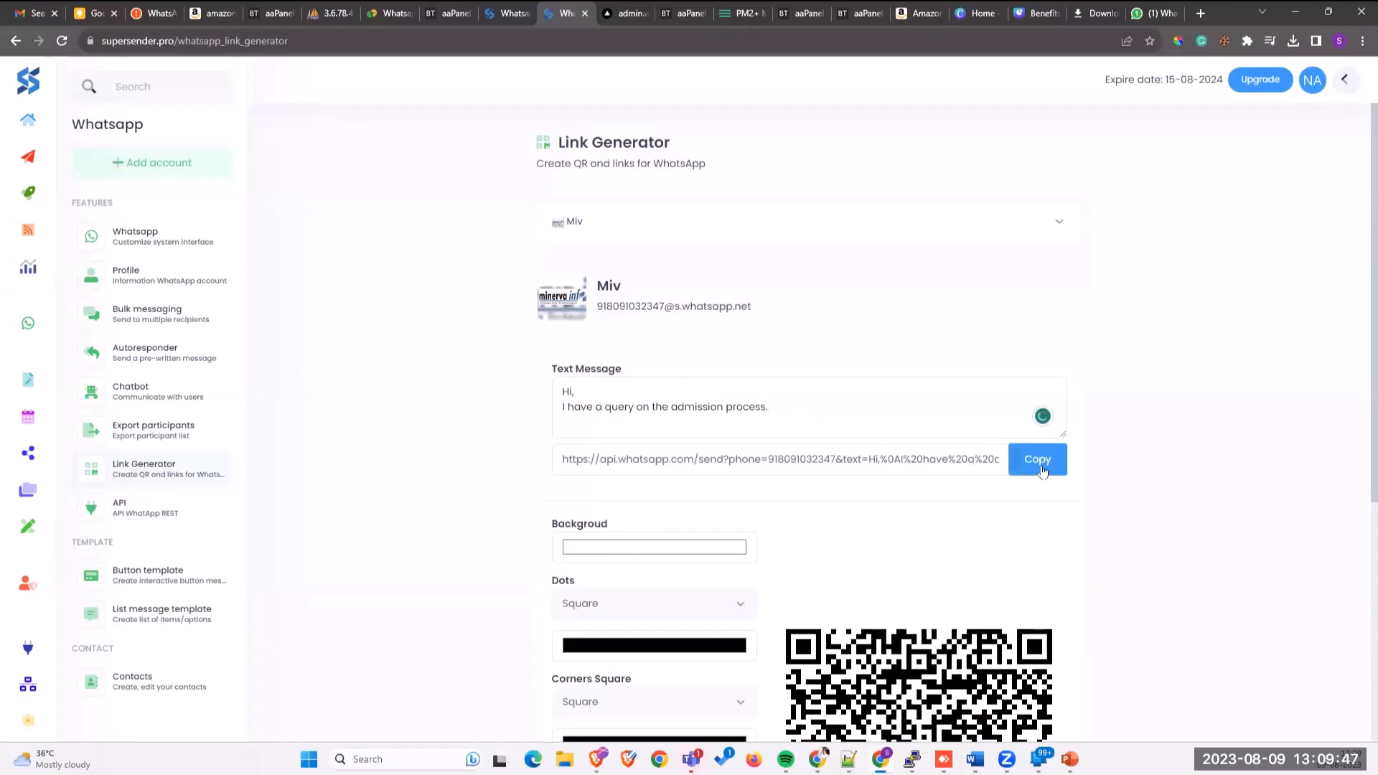
Step: Copy the generated chat link and check the full message text
{"action": "left_click", "coordinate": [852, 467]}
{"action": "left_click_drag", "start_coordinate": [798, 410], "coordinate": [482, 396]}
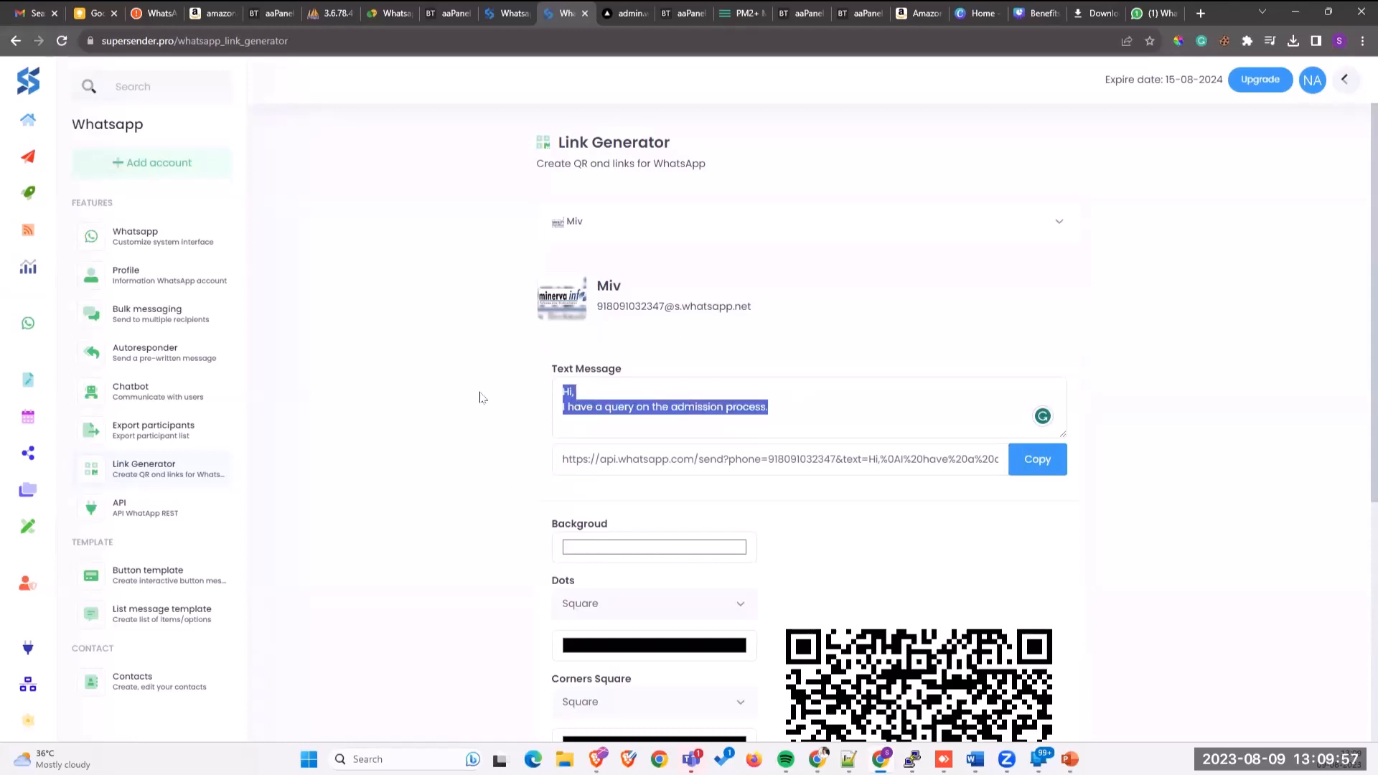
{"action": "left_click", "coordinate": [688, 412]}
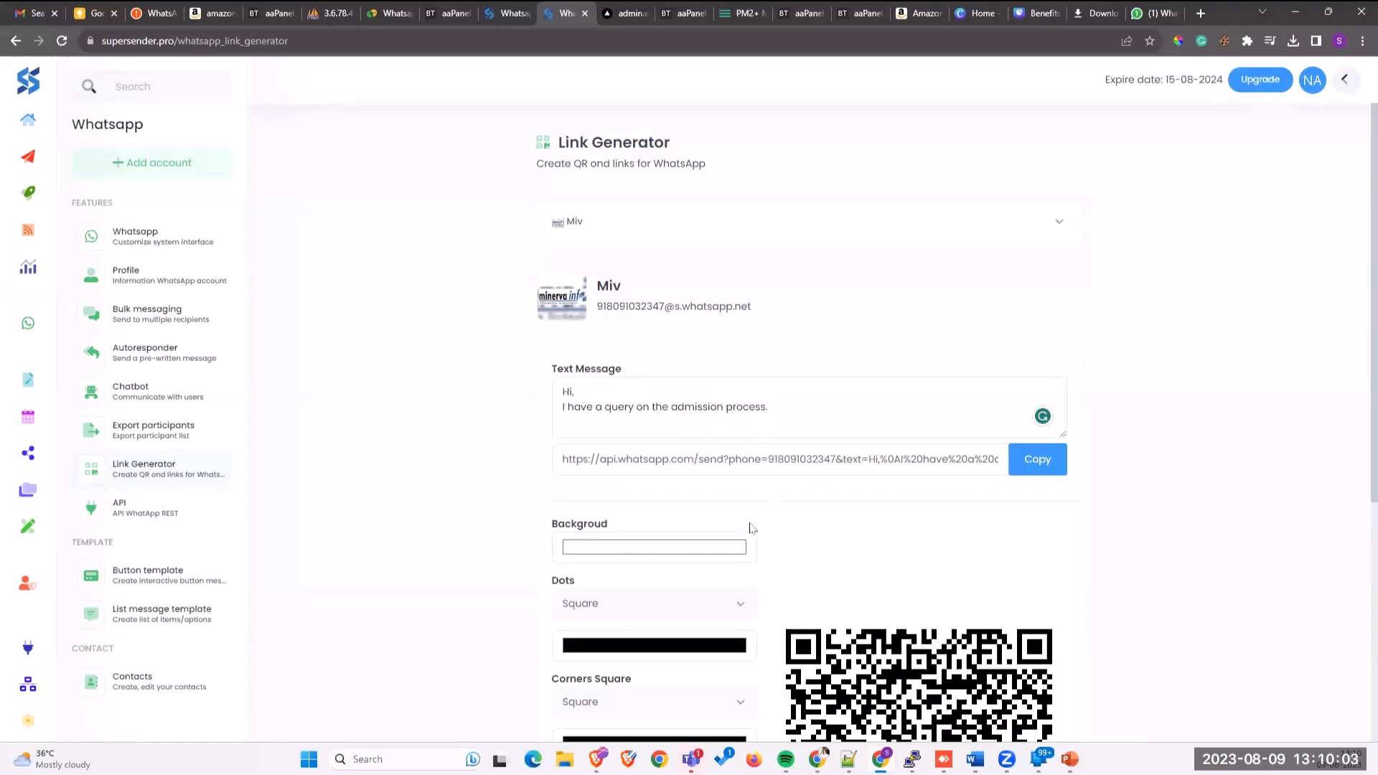
Step: Recolour the QR code dots from black to teal green (RGB 46, 133, 107)
{"action": "scroll", "coordinate": [747, 523], "scroll_direction": "down", "scroll_amount": 3}
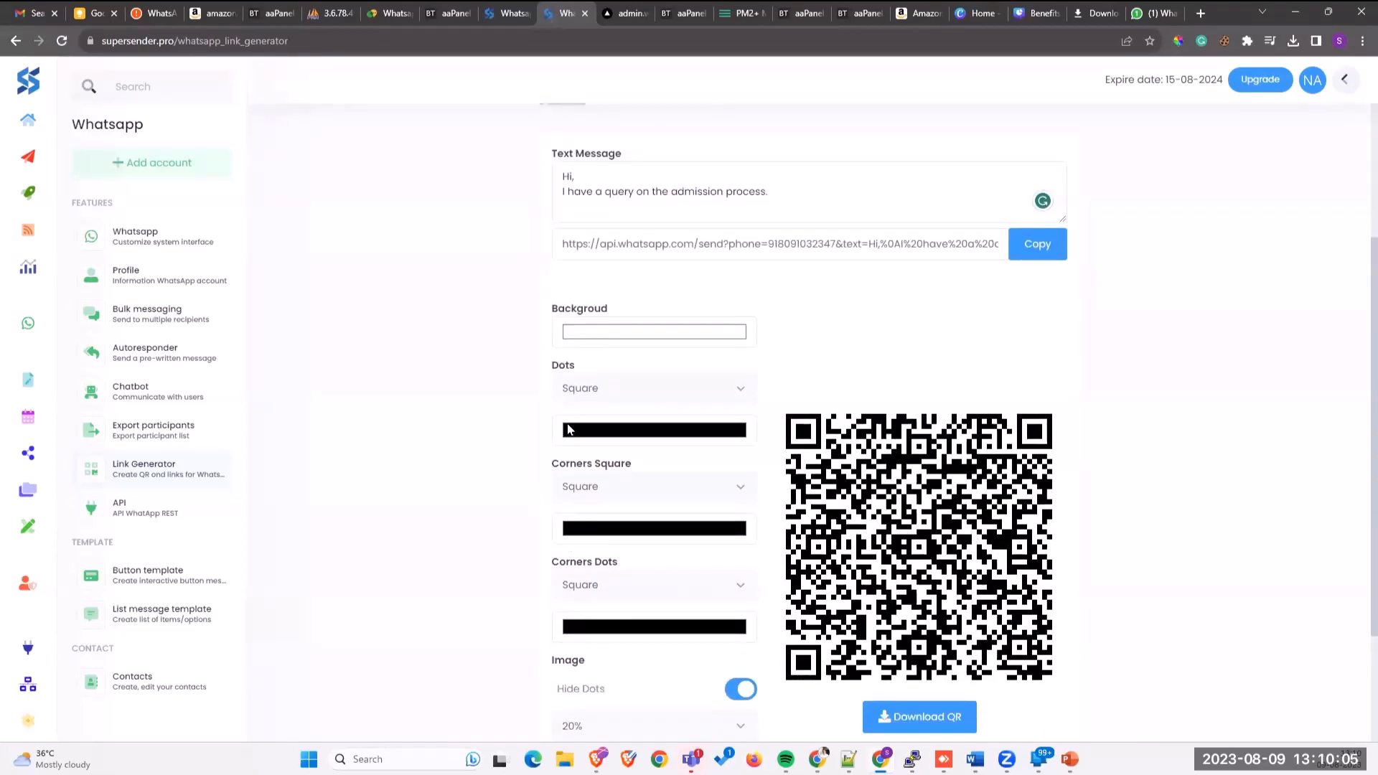
{"action": "left_click", "coordinate": [648, 431]}
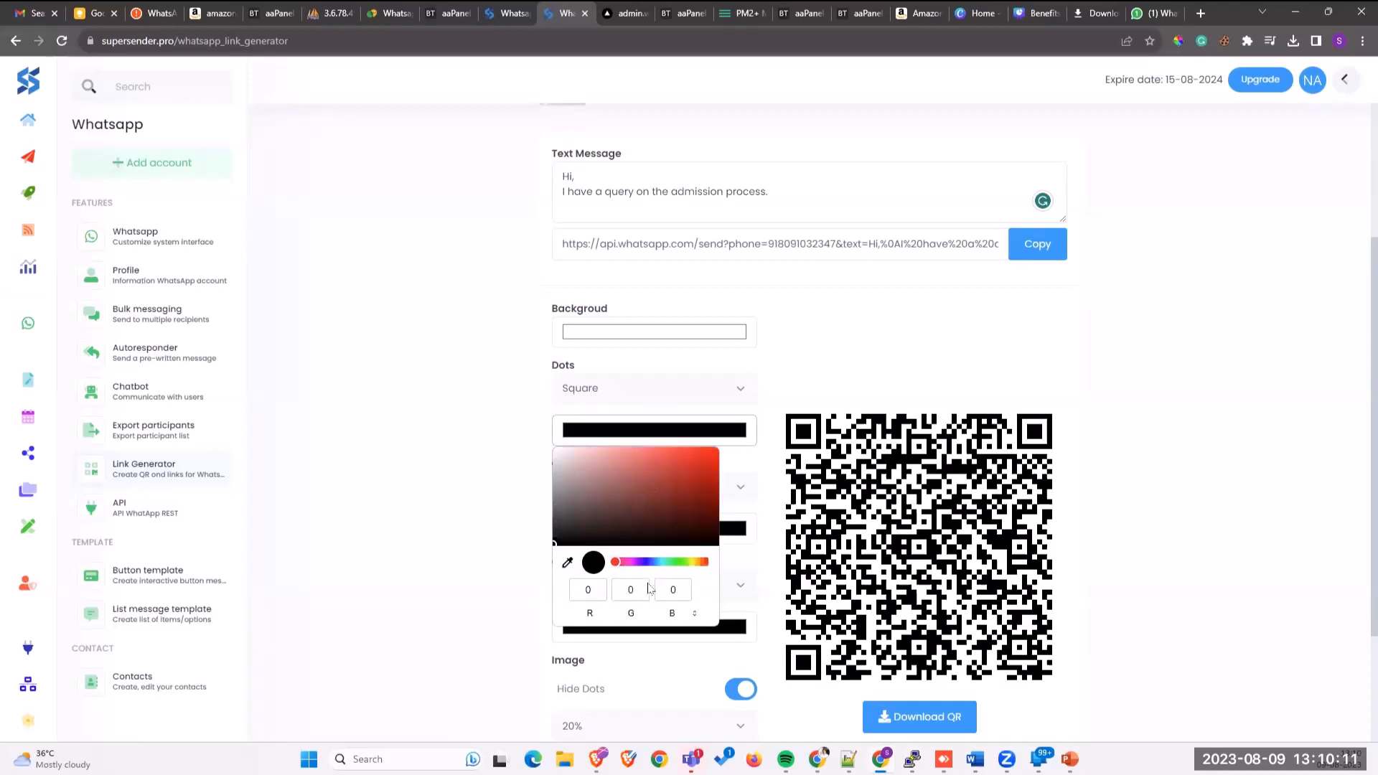
{"action": "left_click_drag", "start_coordinate": [621, 566], "coordinate": [682, 572]}
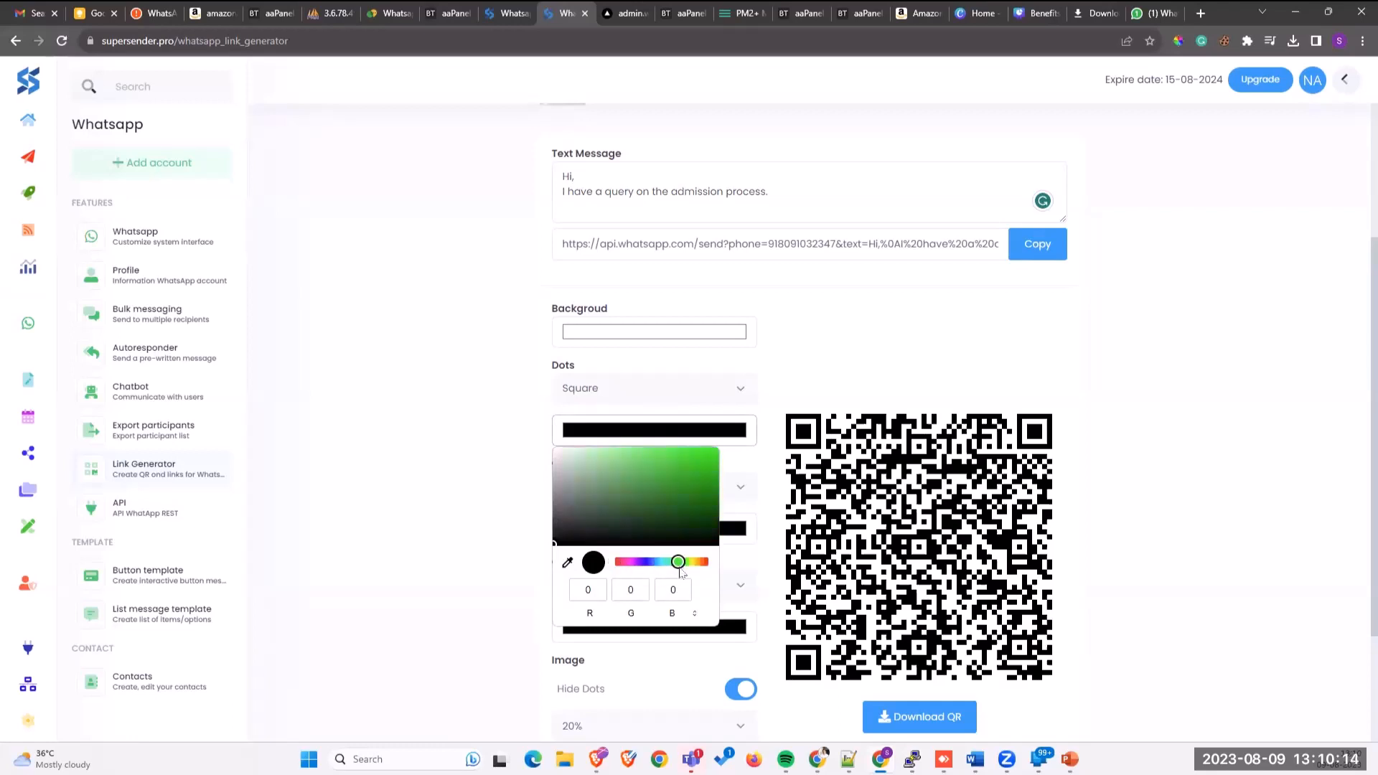
{"action": "left_click", "coordinate": [521, 581]}
{"action": "left_click", "coordinate": [646, 437]}
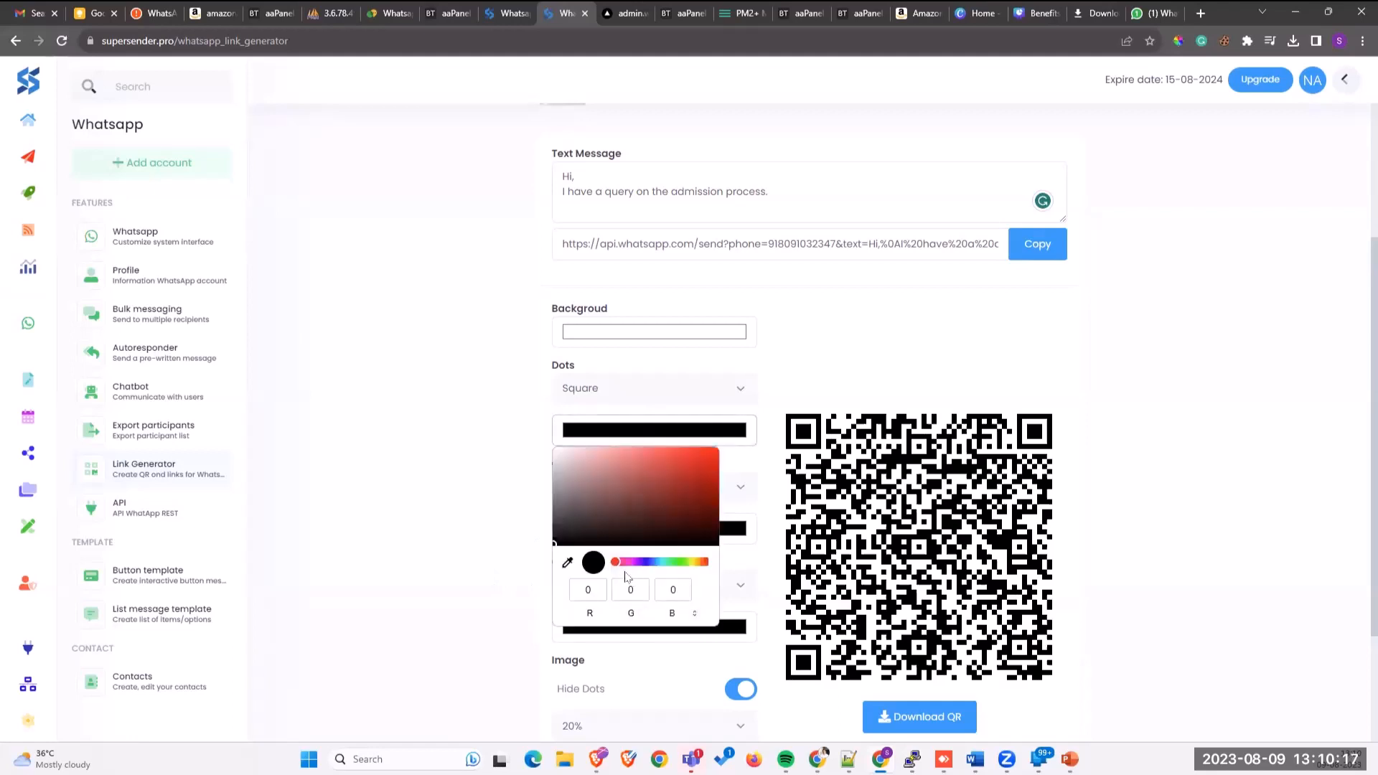
{"action": "left_click_drag", "start_coordinate": [618, 563], "coordinate": [675, 563]}
{"action": "left_click", "coordinate": [666, 562]}
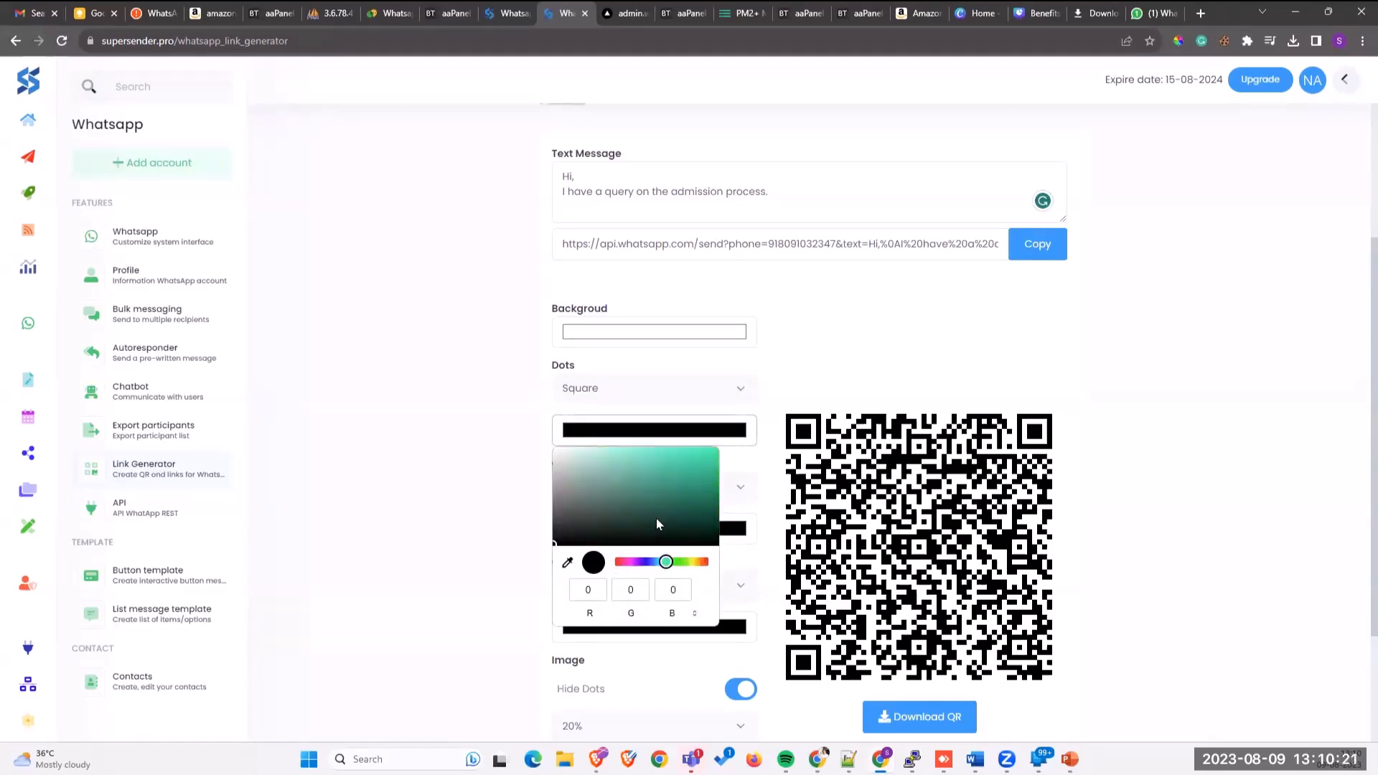
{"action": "left_click_drag", "start_coordinate": [656, 518], "coordinate": [661, 492]}
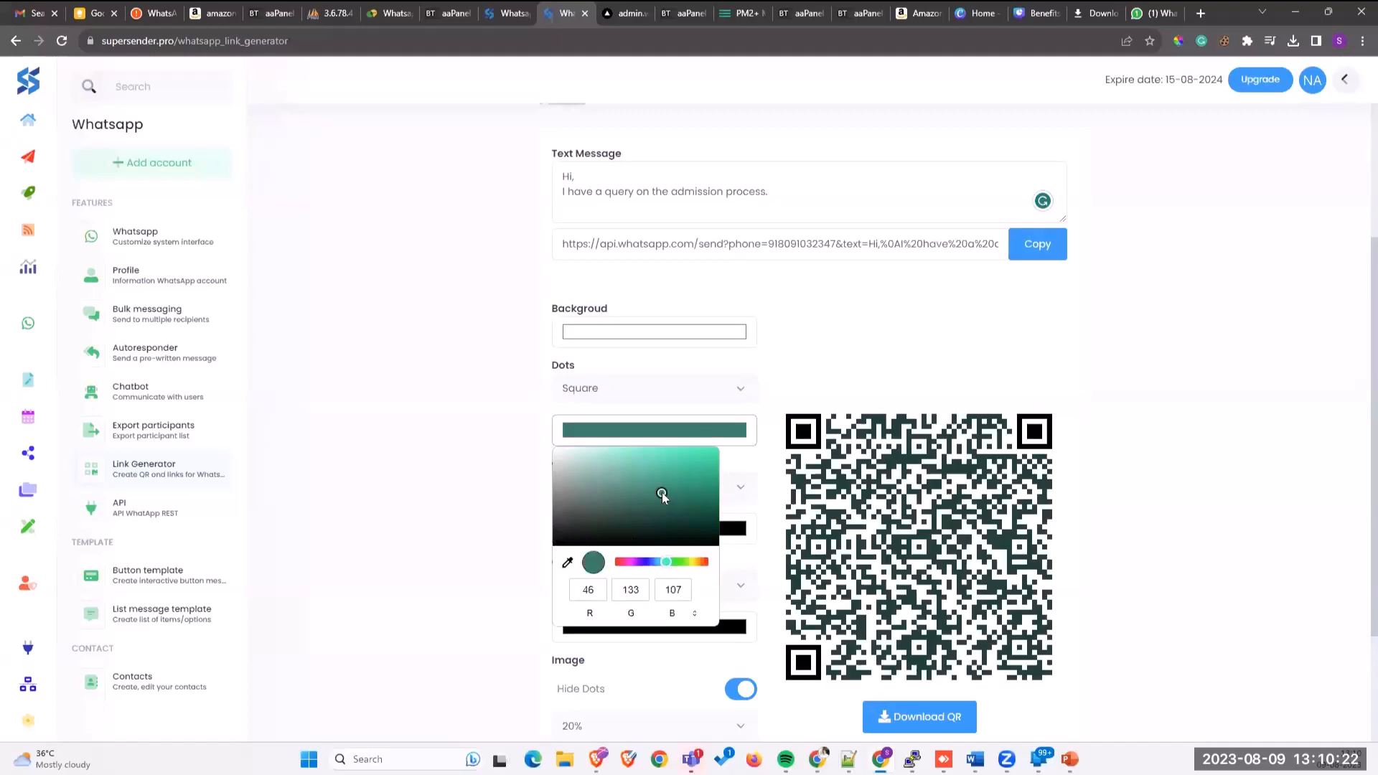
{"action": "left_click", "coordinate": [376, 498]}
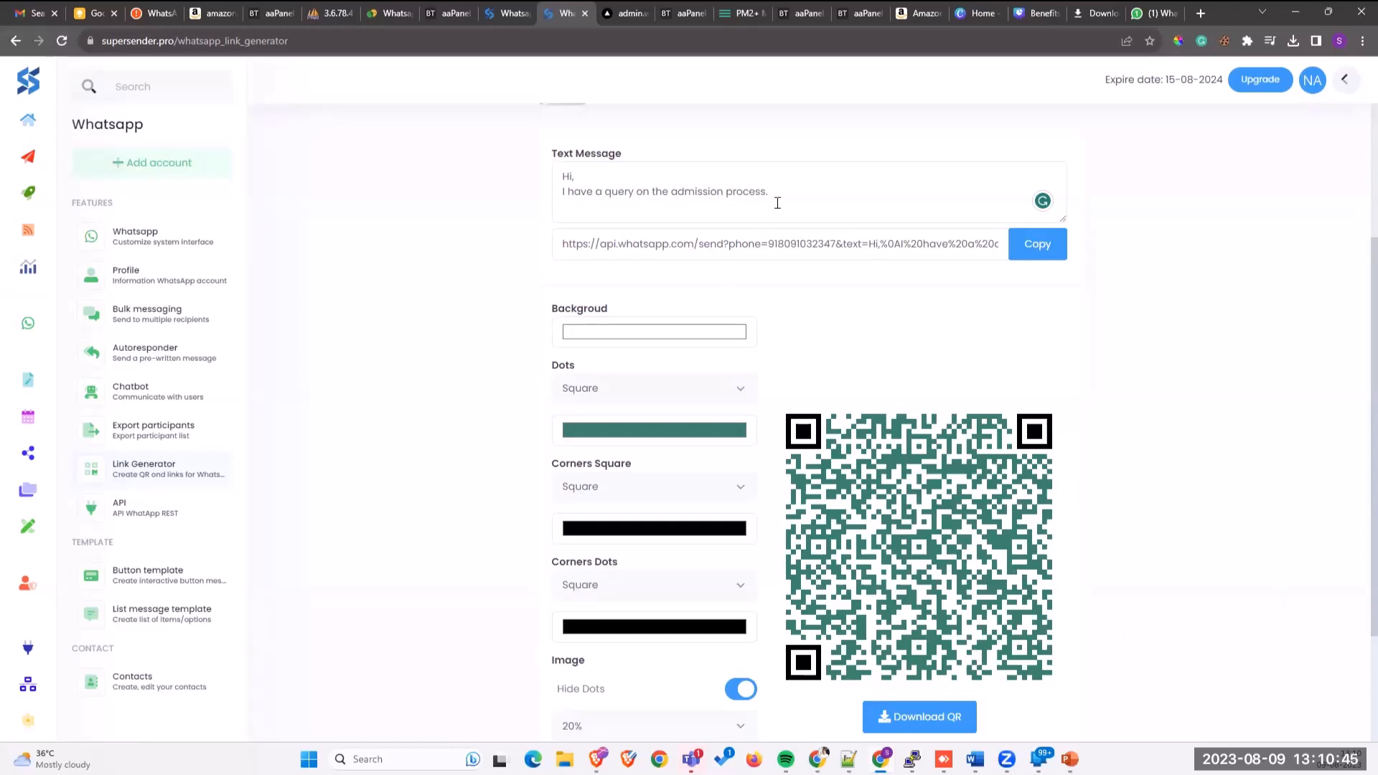
Step: Select the whole Text Message content, then switch to the Notepad++ notes holding the wa.me link
{"action": "left_click_drag", "start_coordinate": [784, 191], "coordinate": [490, 174]}
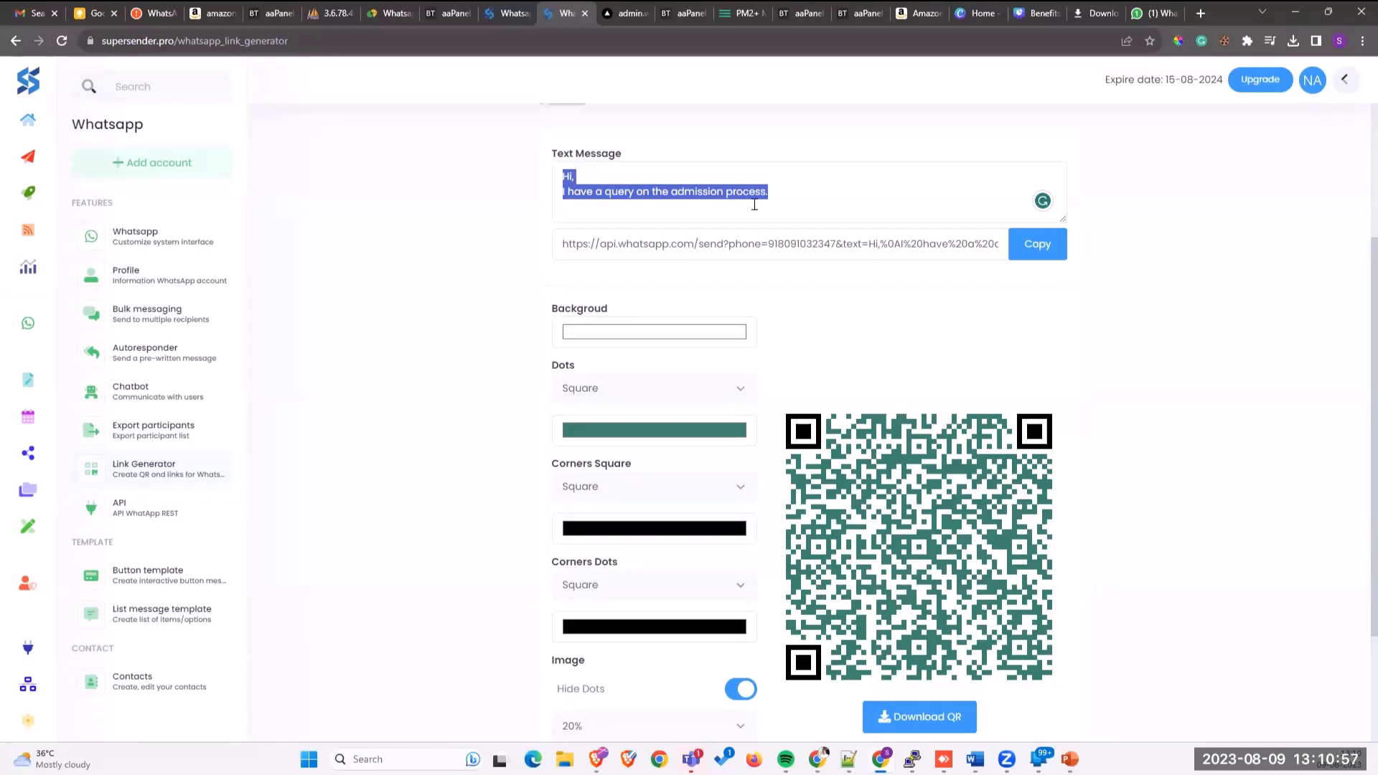
{"action": "left_click", "coordinate": [805, 191]}
{"action": "left_click_drag", "start_coordinate": [806, 191], "coordinate": [543, 179]}
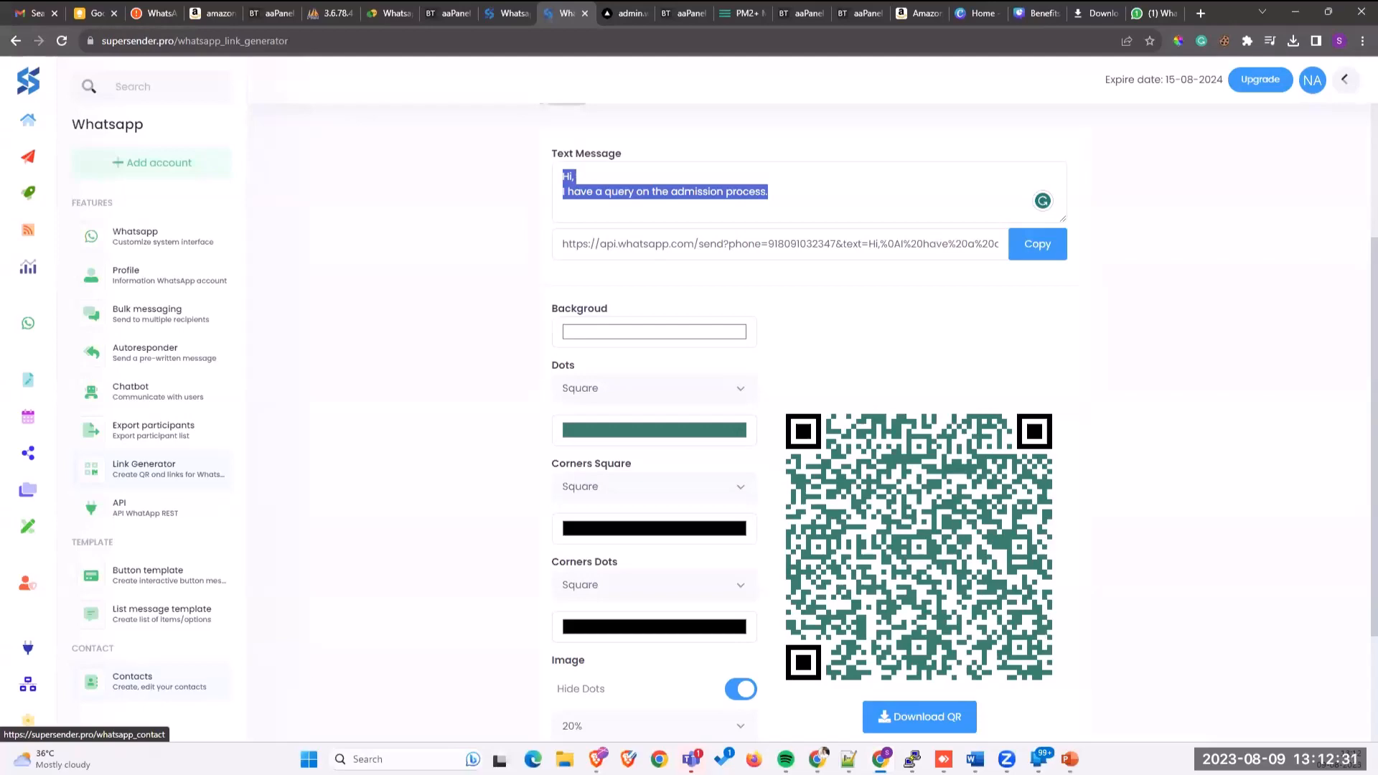
{"action": "left_click", "coordinate": [848, 759]}
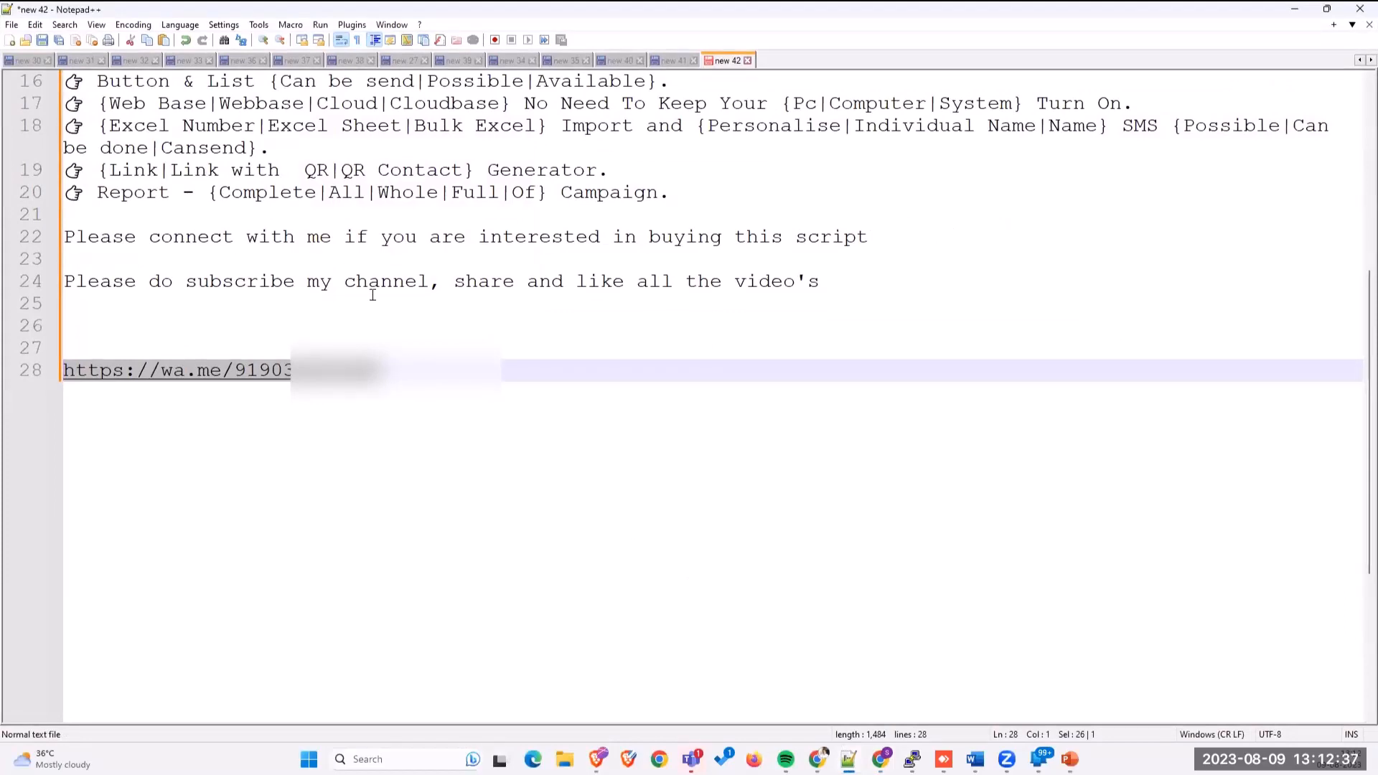
Step: Minimise Notepad++ to get back to SuperSender's Link Generator with the teal QR code
{"action": "left_click", "coordinate": [1303, 14]}
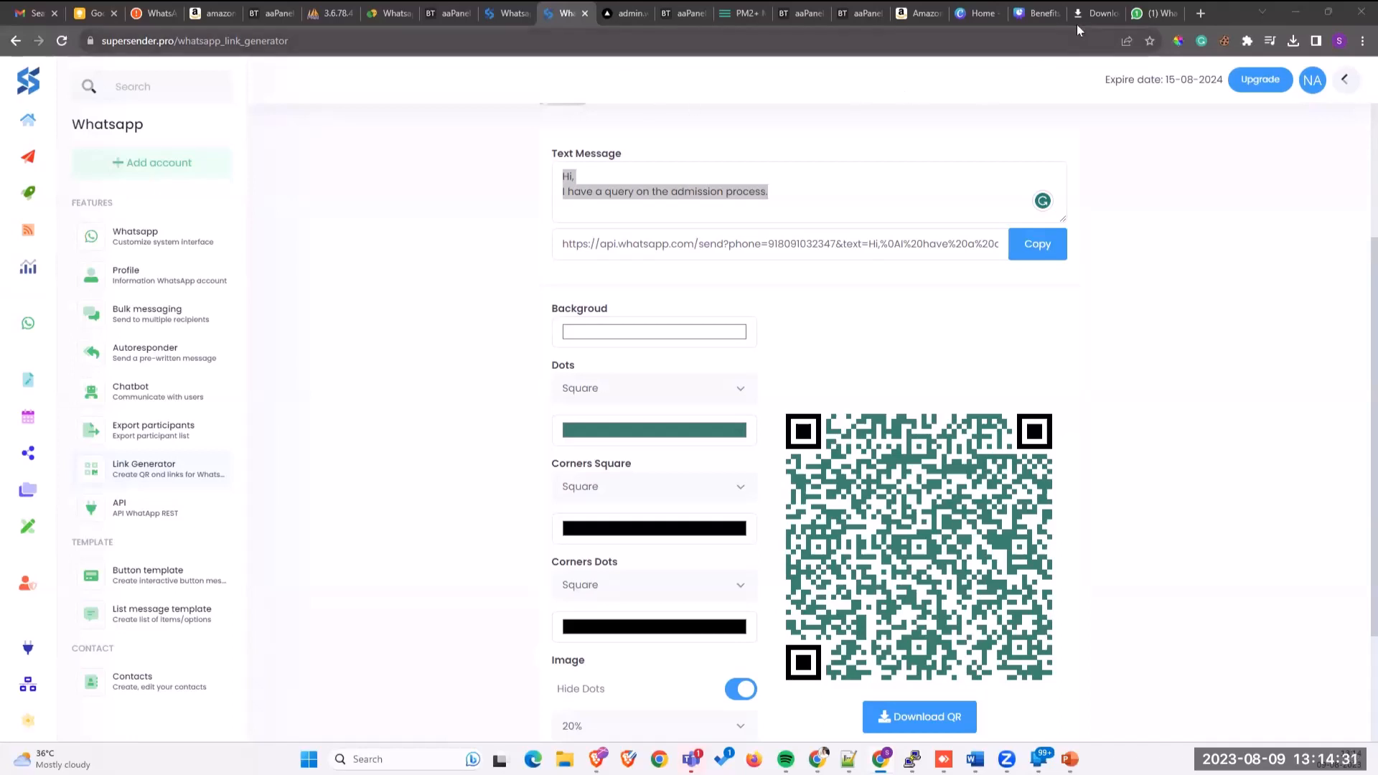
Step: Load minervainfo.com in a new tab and follow the footer's BOOK A CALL TODAY link to Calendly
{"action": "left_click", "coordinate": [1199, 14]}
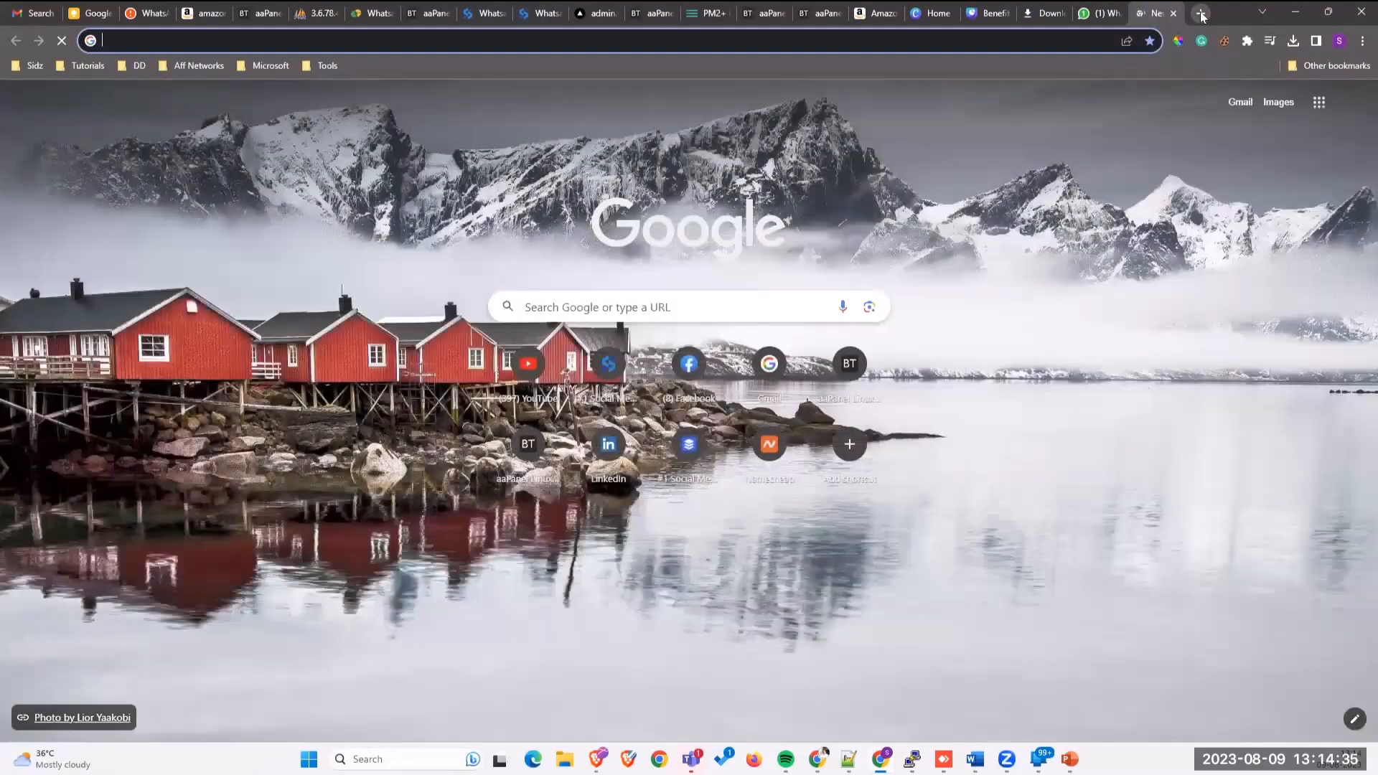
{"action": "type", "text": "min"}
{"action": "key", "text": "Return"}
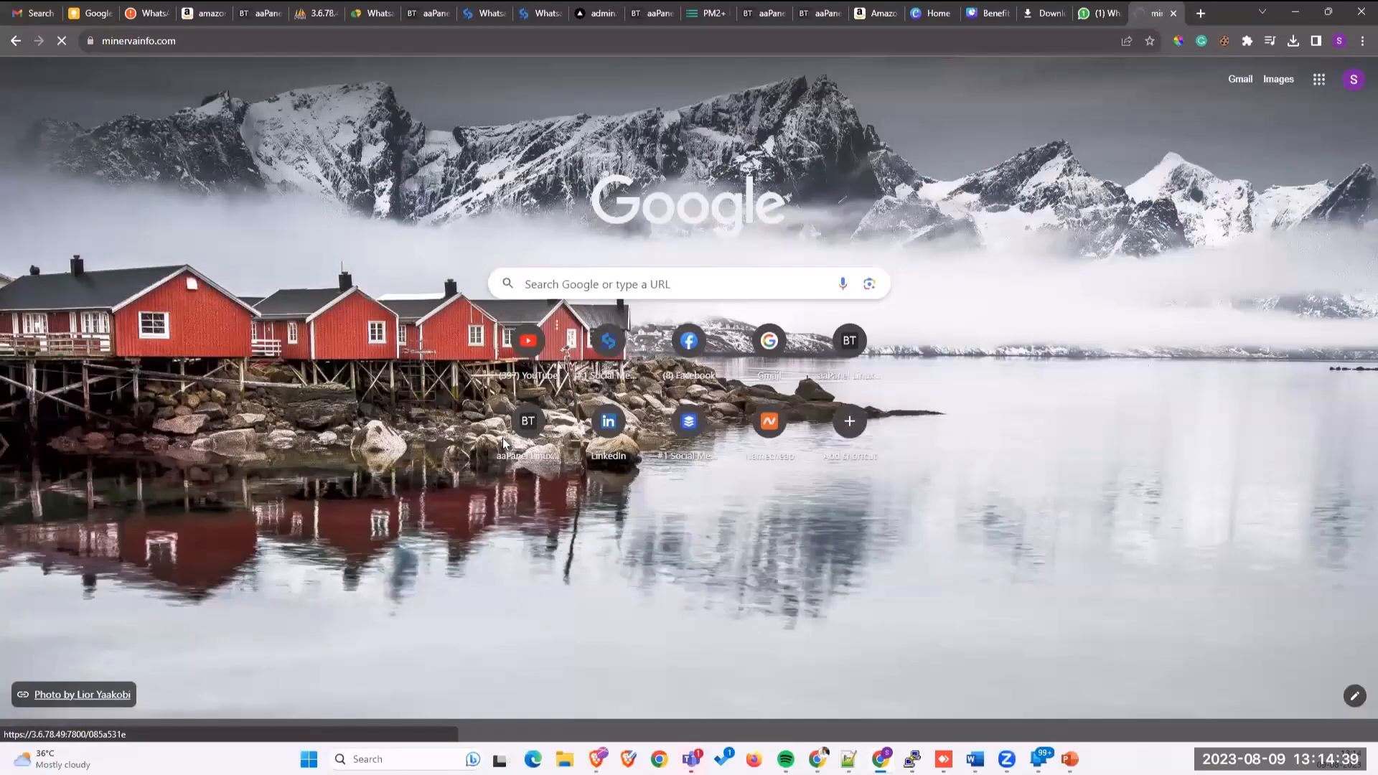
{"action": "scroll", "coordinate": [504, 439], "scroll_direction": "down", "scroll_amount": 8}
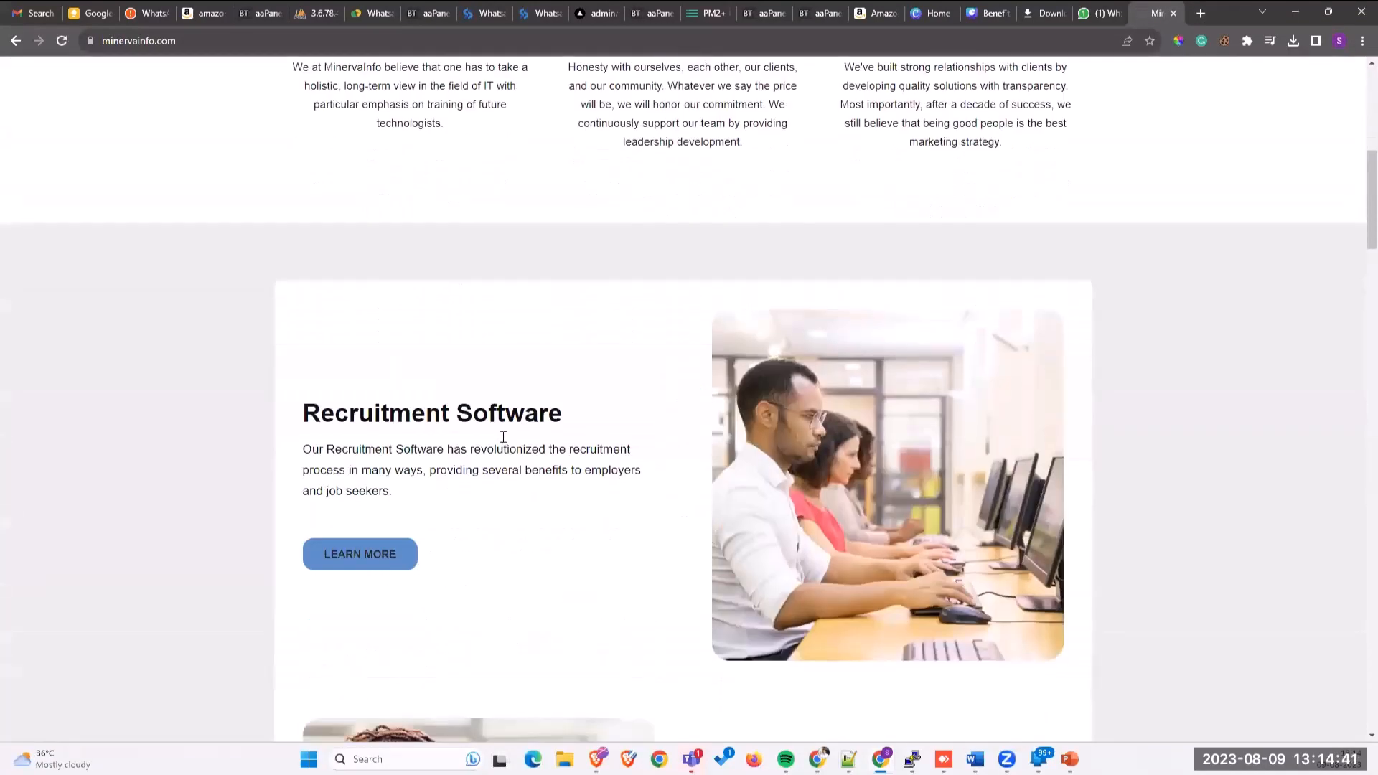
{"action": "scroll", "coordinate": [505, 441], "scroll_direction": "down", "scroll_amount": 20}
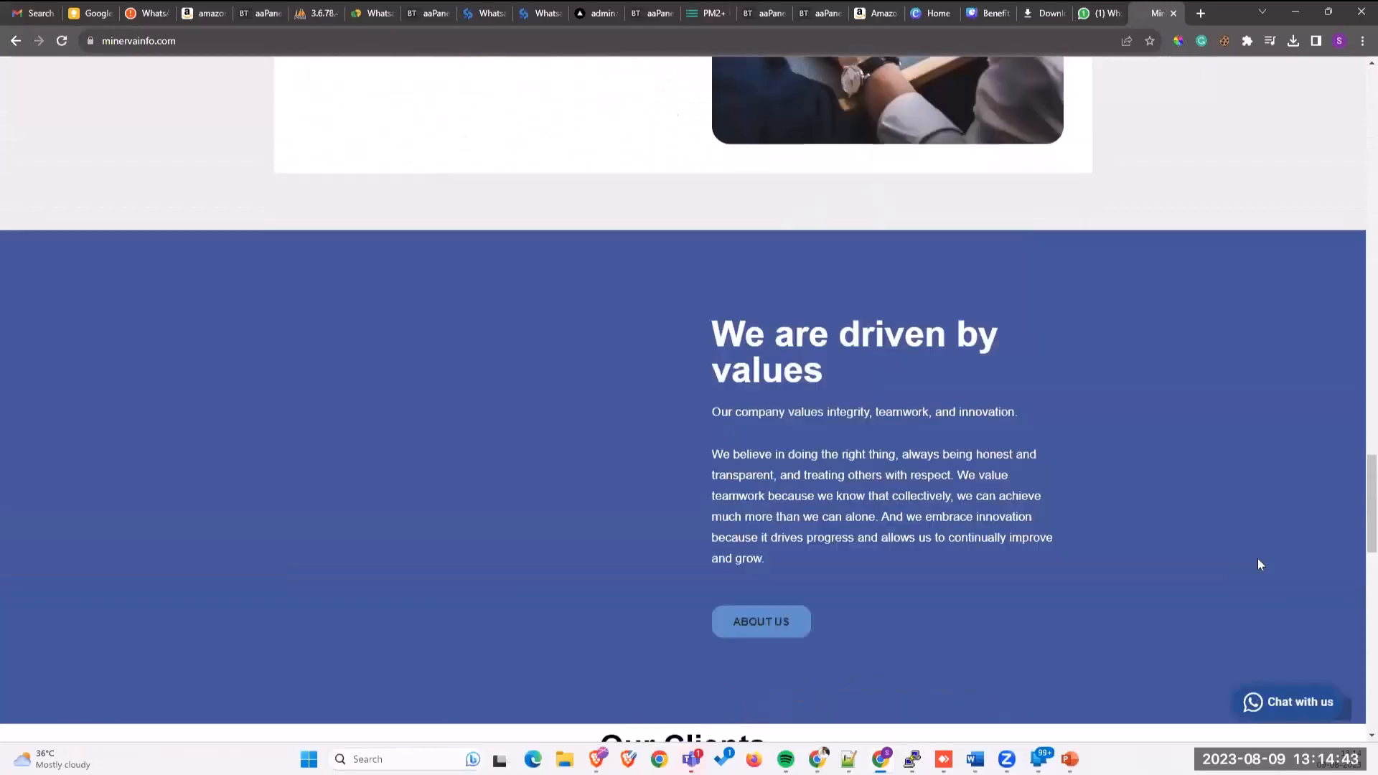
{"action": "scroll", "coordinate": [1234, 560], "scroll_direction": "down", "scroll_amount": 15}
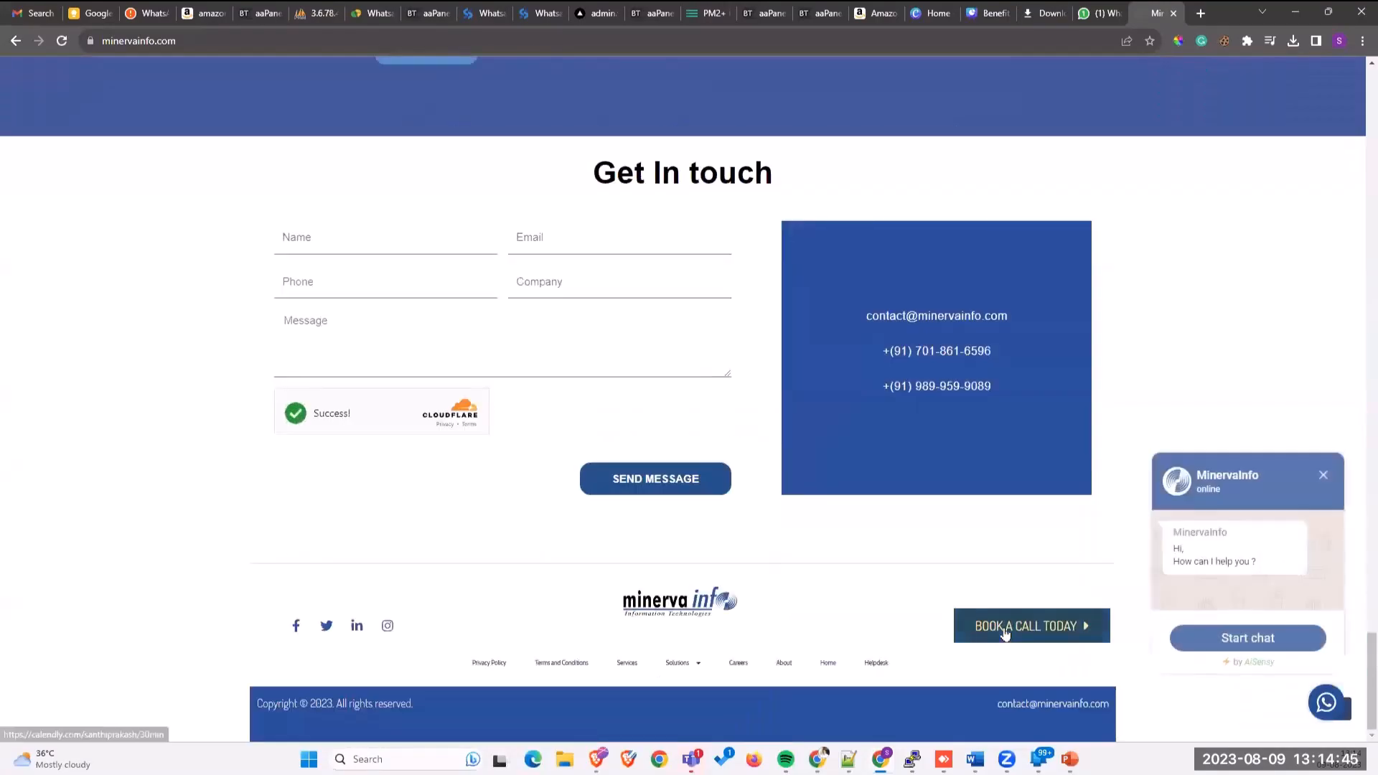
{"action": "left_click", "coordinate": [1005, 633]}
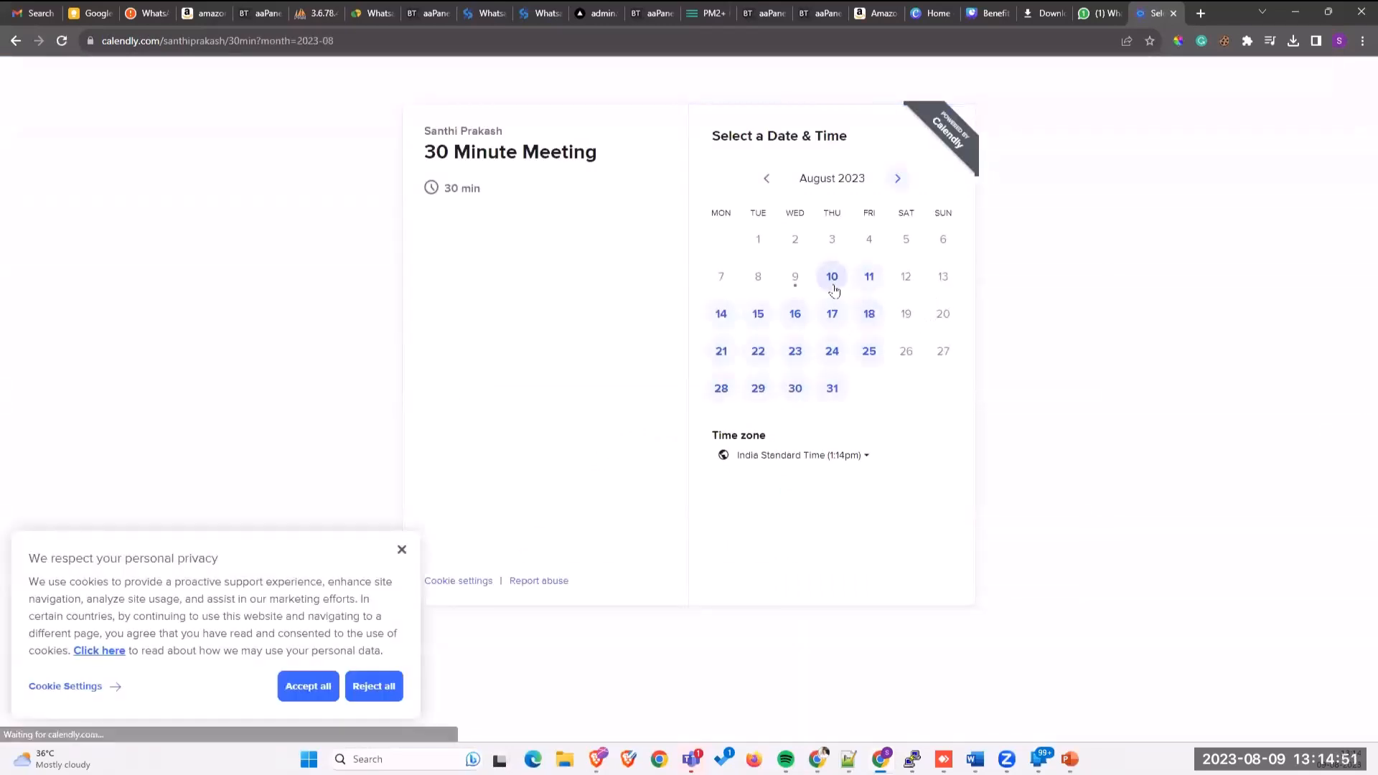
Step: Pick Thursday, August 10 at 2:00pm, continue, and click into the Name and notes fields
{"action": "left_click", "coordinate": [833, 289]}
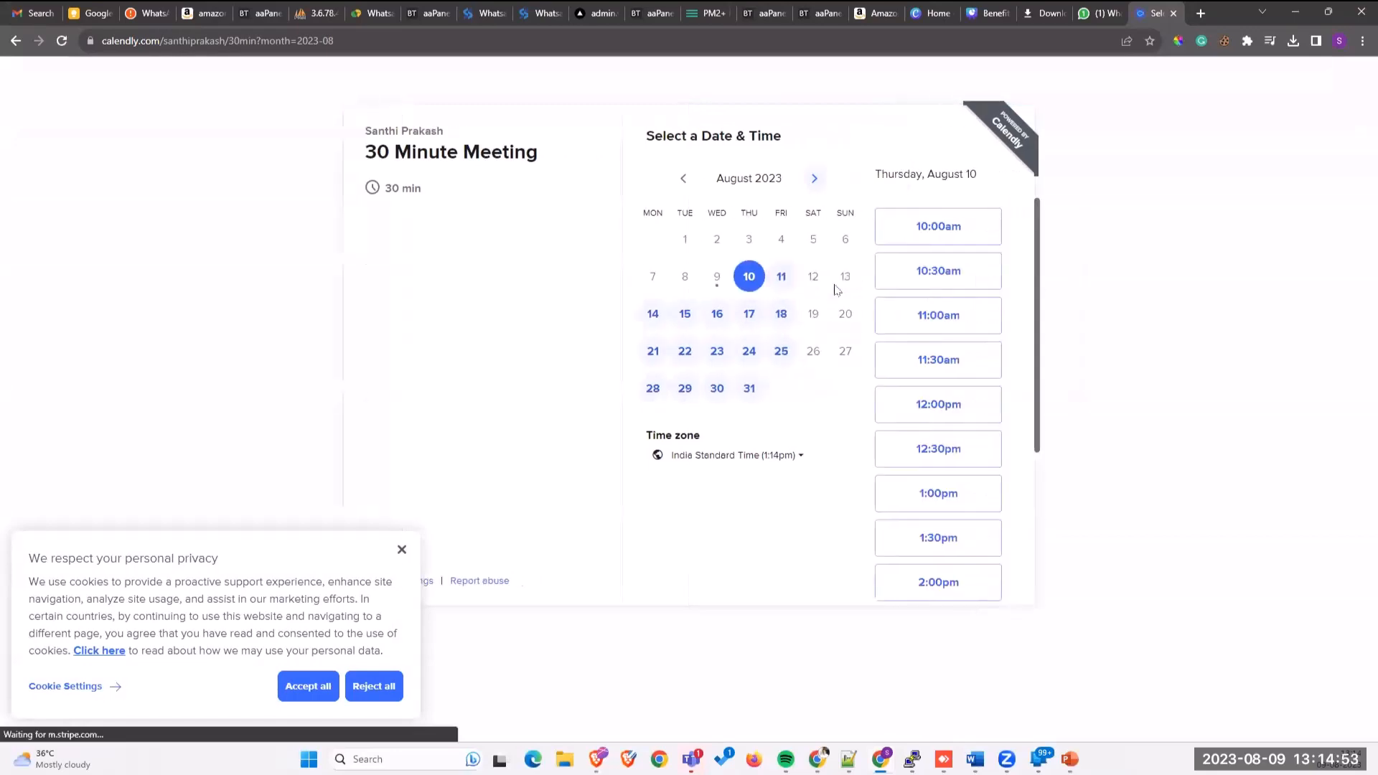
{"action": "scroll", "coordinate": [955, 352], "scroll_direction": "down", "scroll_amount": 2}
{"action": "scroll", "coordinate": [955, 362], "scroll_direction": "down", "scroll_amount": 2}
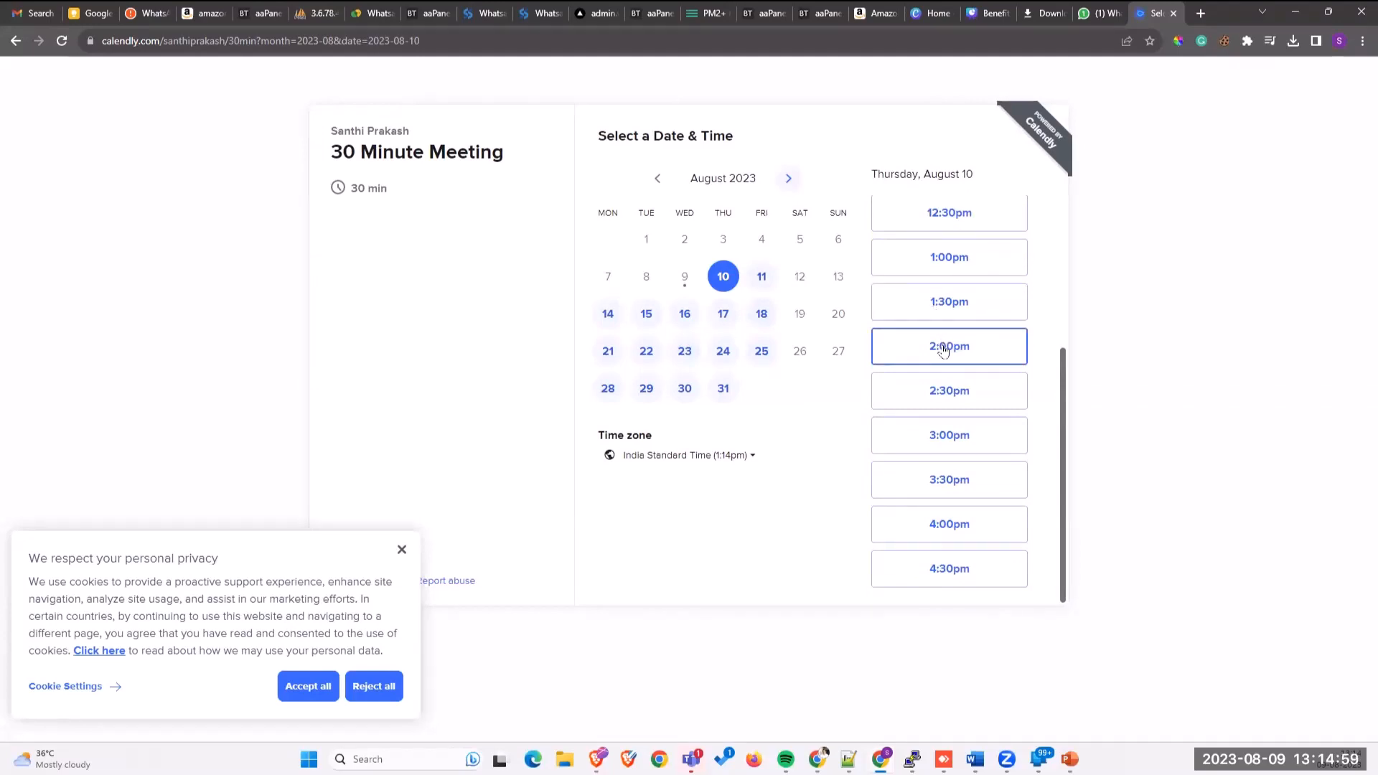
{"action": "left_click", "coordinate": [942, 350]}
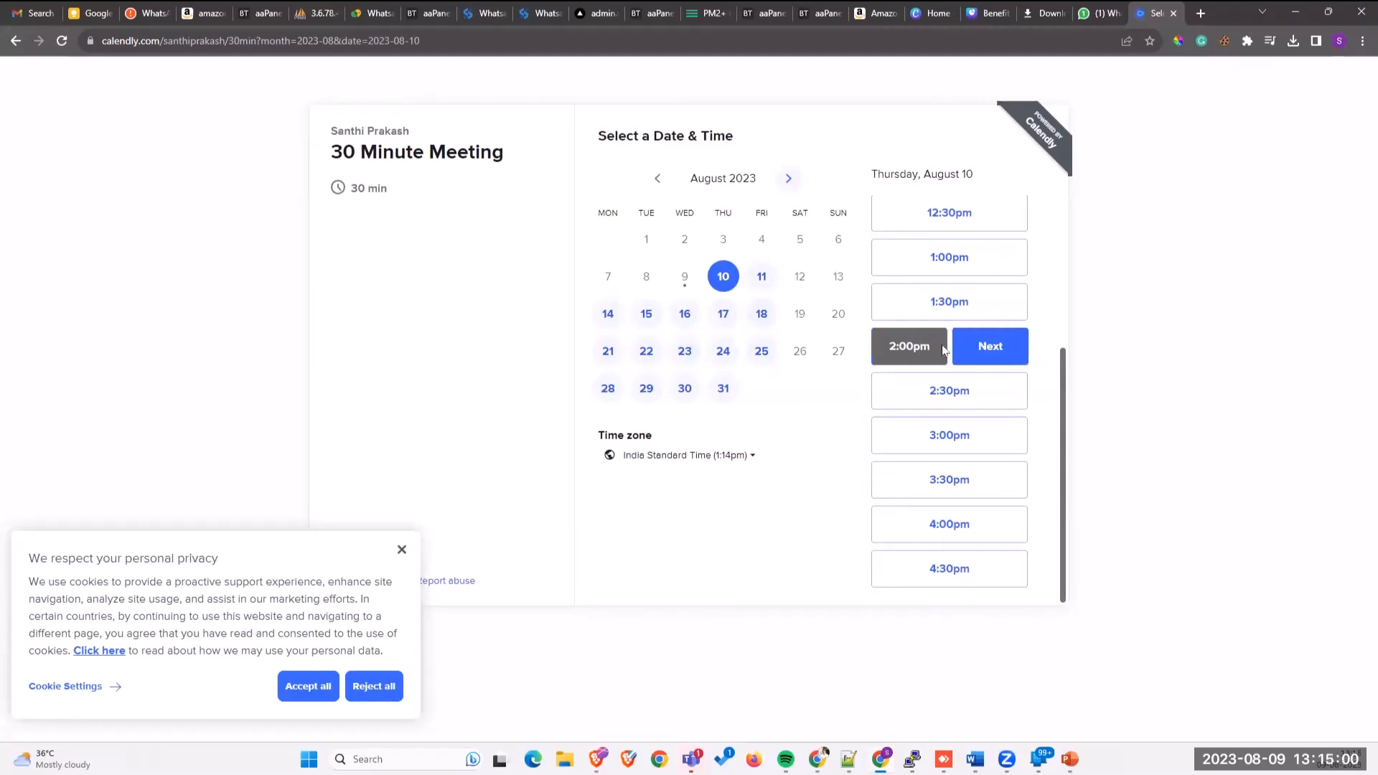
{"action": "left_click", "coordinate": [1003, 352]}
{"action": "left_click", "coordinate": [667, 185]}
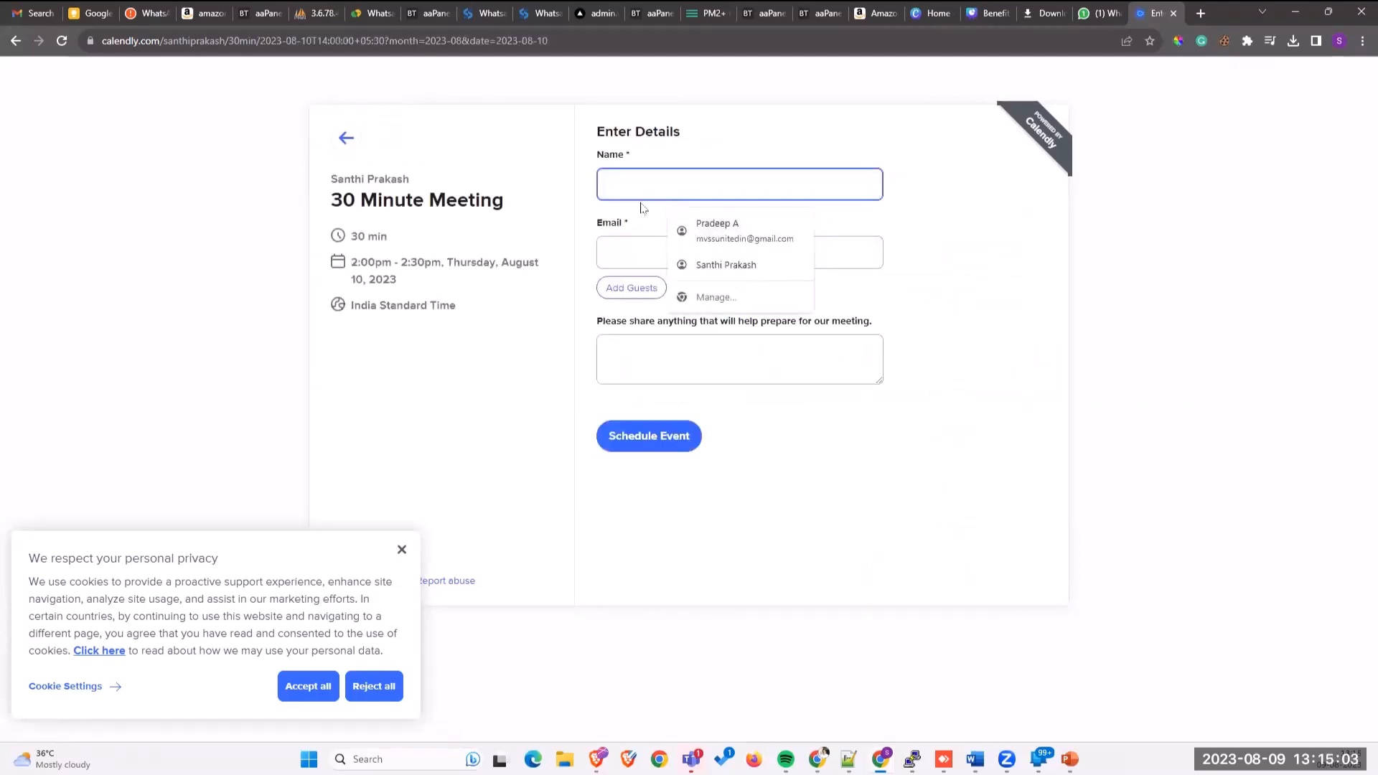
{"action": "left_click", "coordinate": [649, 359]}
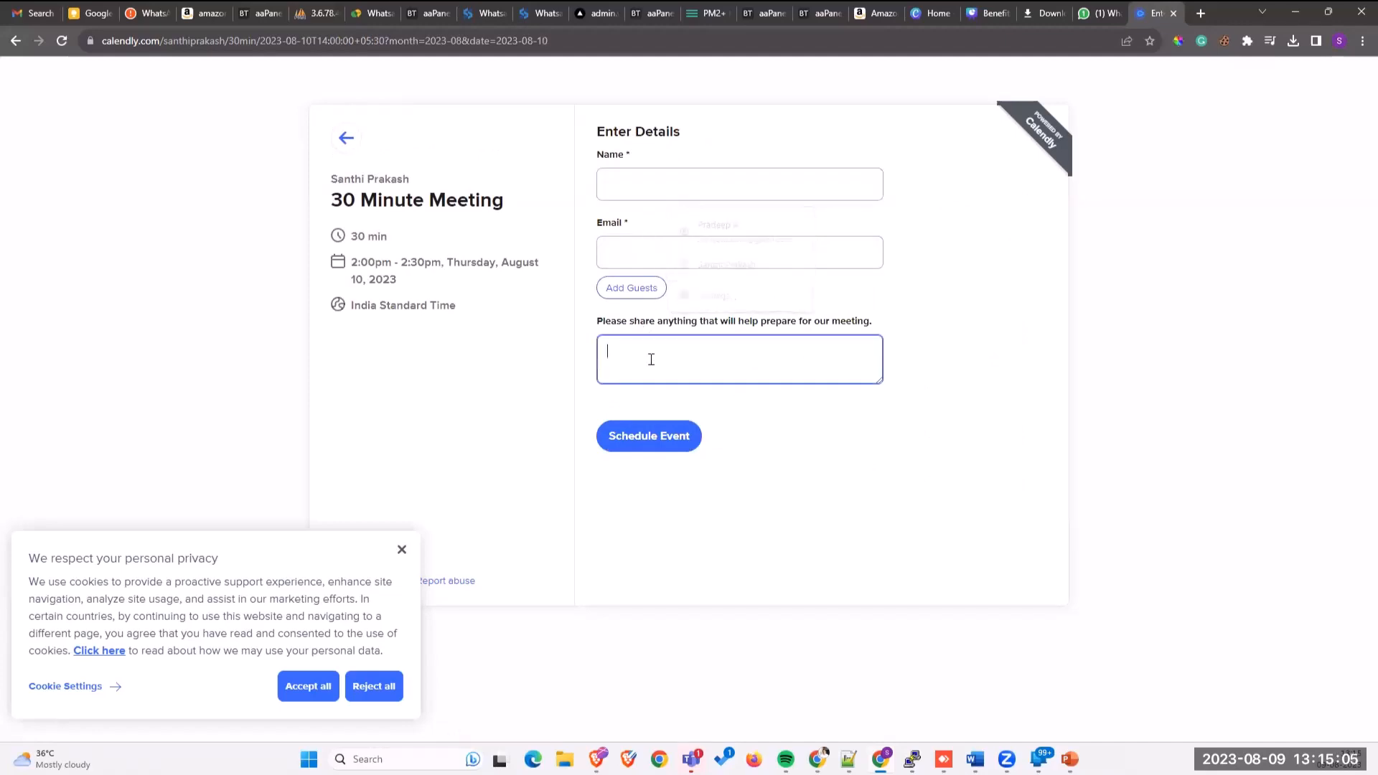